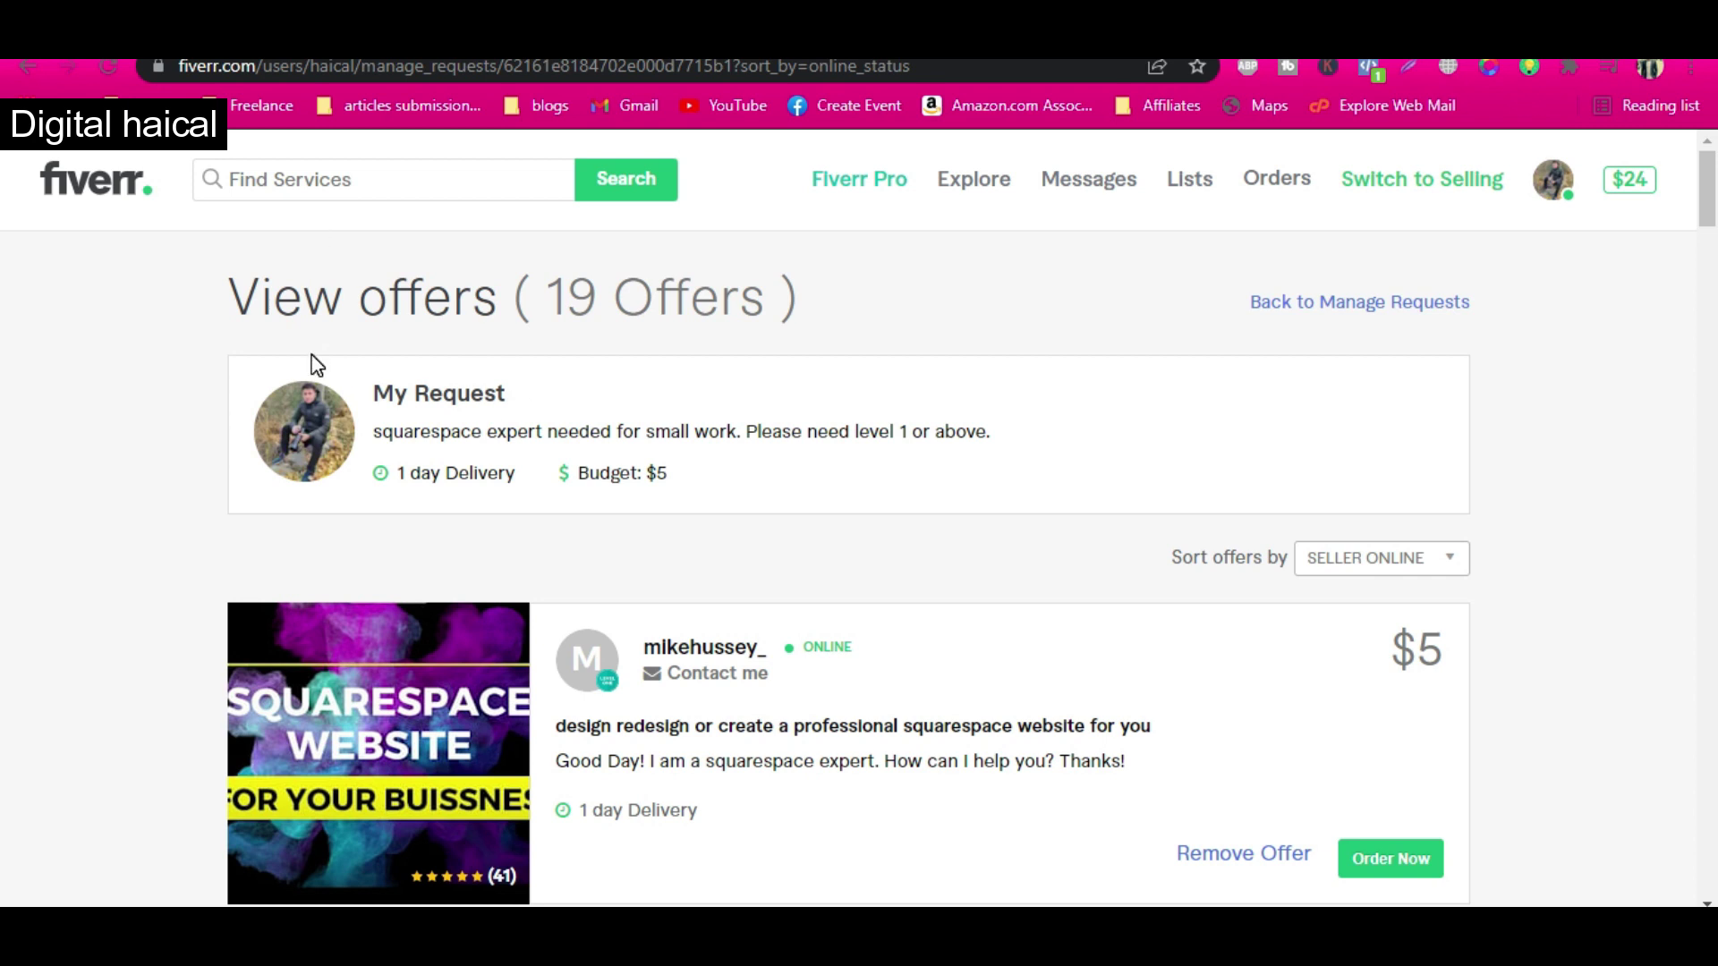
scroll(313, 362, down, 2)
scroll(313, 365, up, 3)
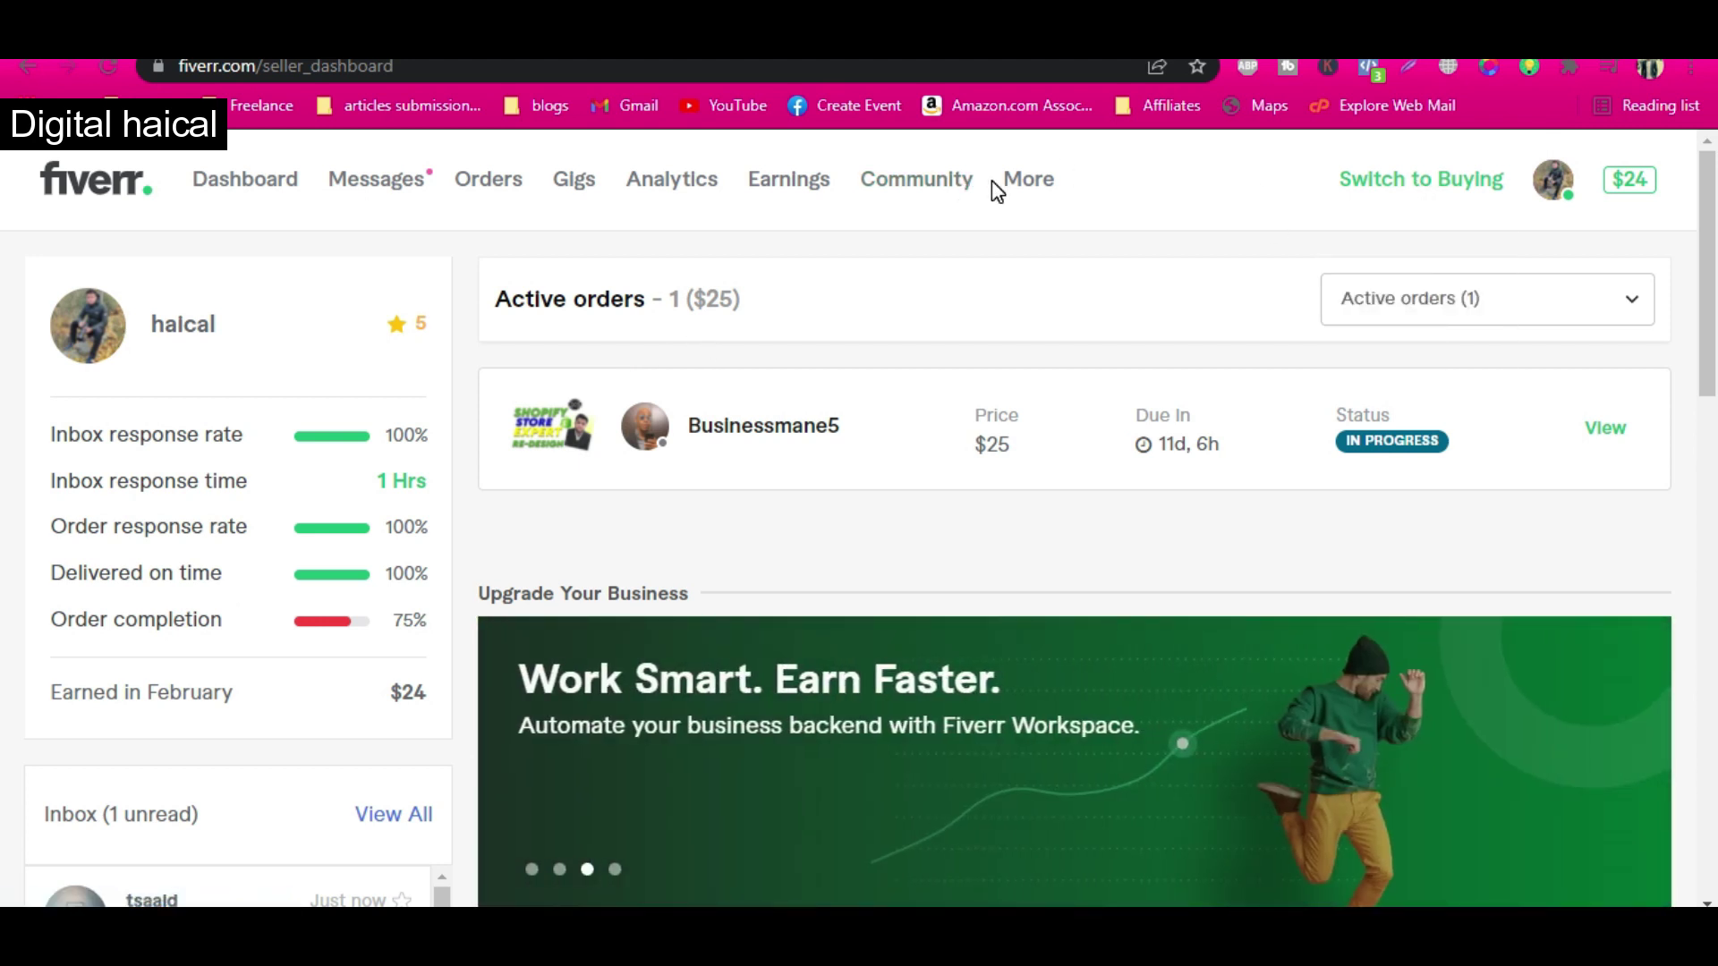
Switch to buying mode and look over the recently viewed gigs on the home page.
click(1429, 190)
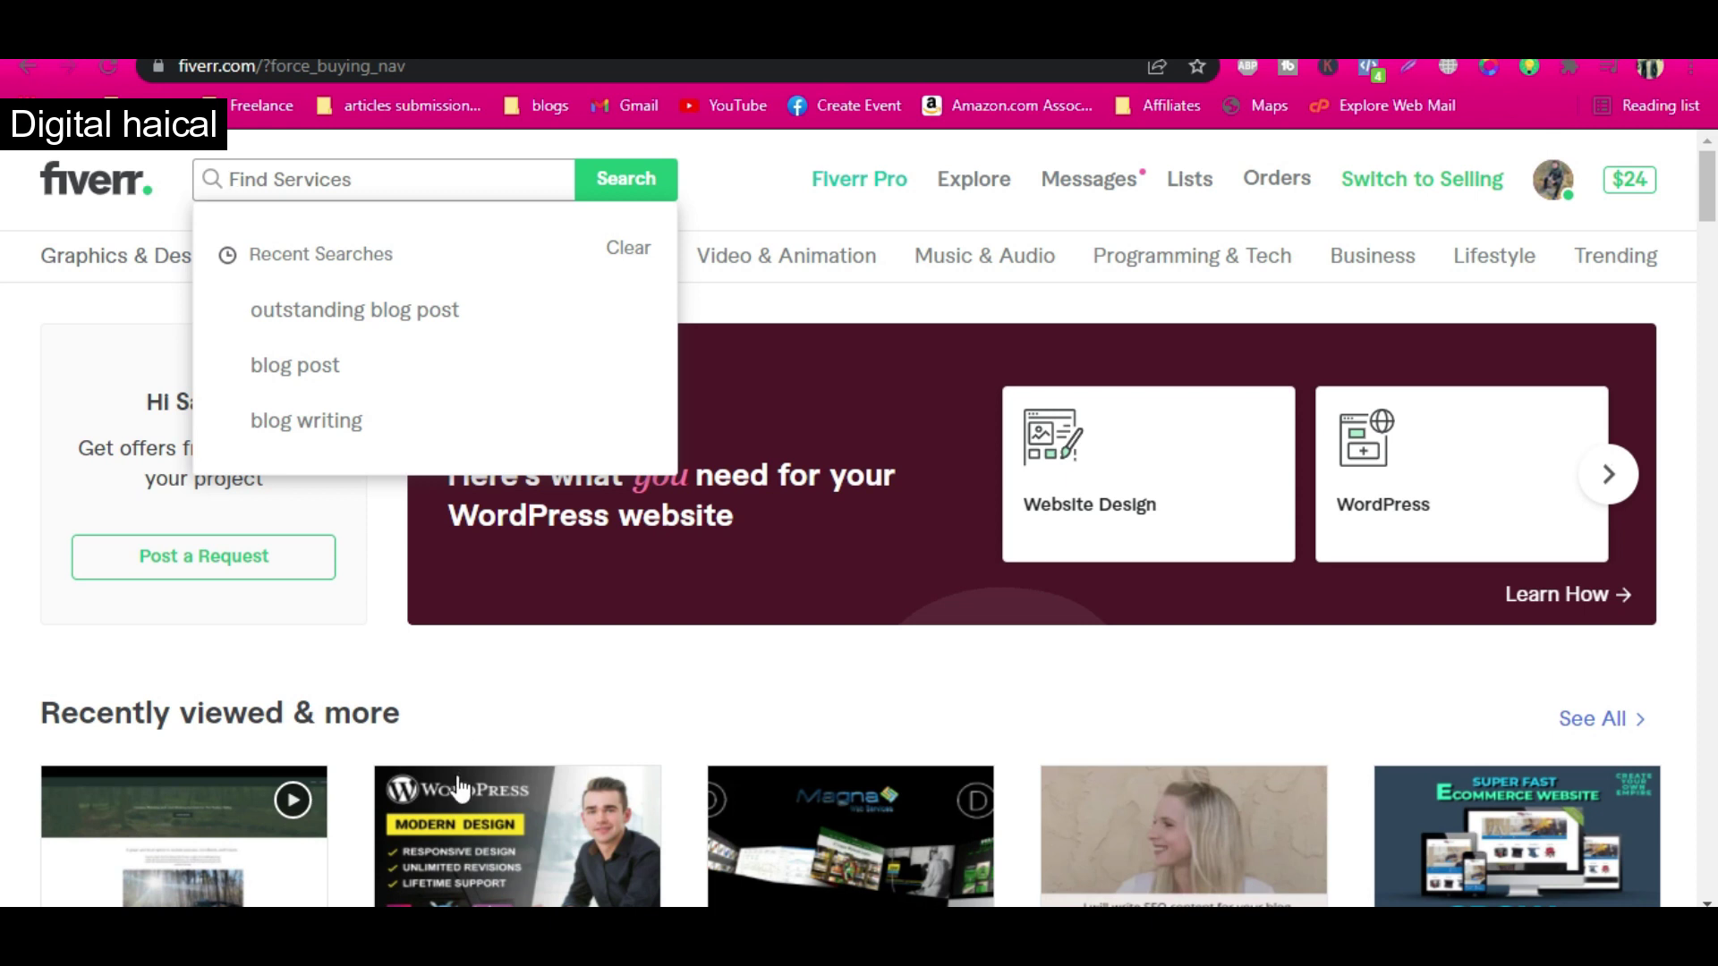
scroll(460, 792, down, 1)
scroll(462, 792, up, 1)
scroll(498, 716, down, 2)
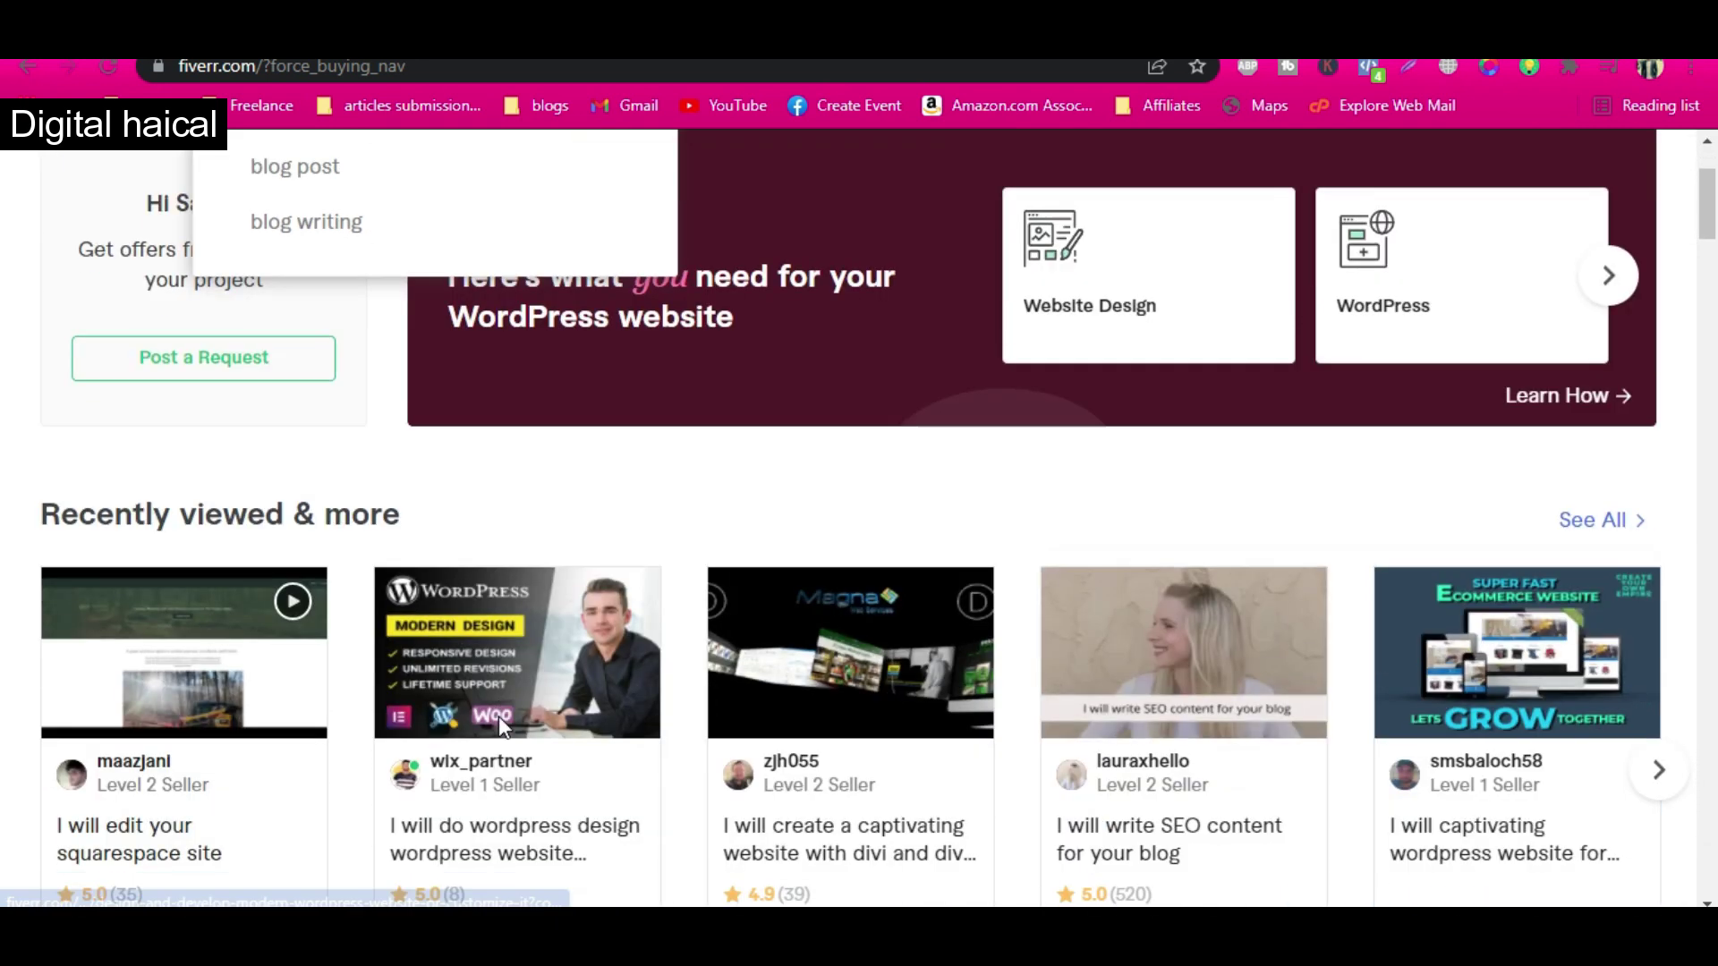
scroll(519, 669, down, 2)
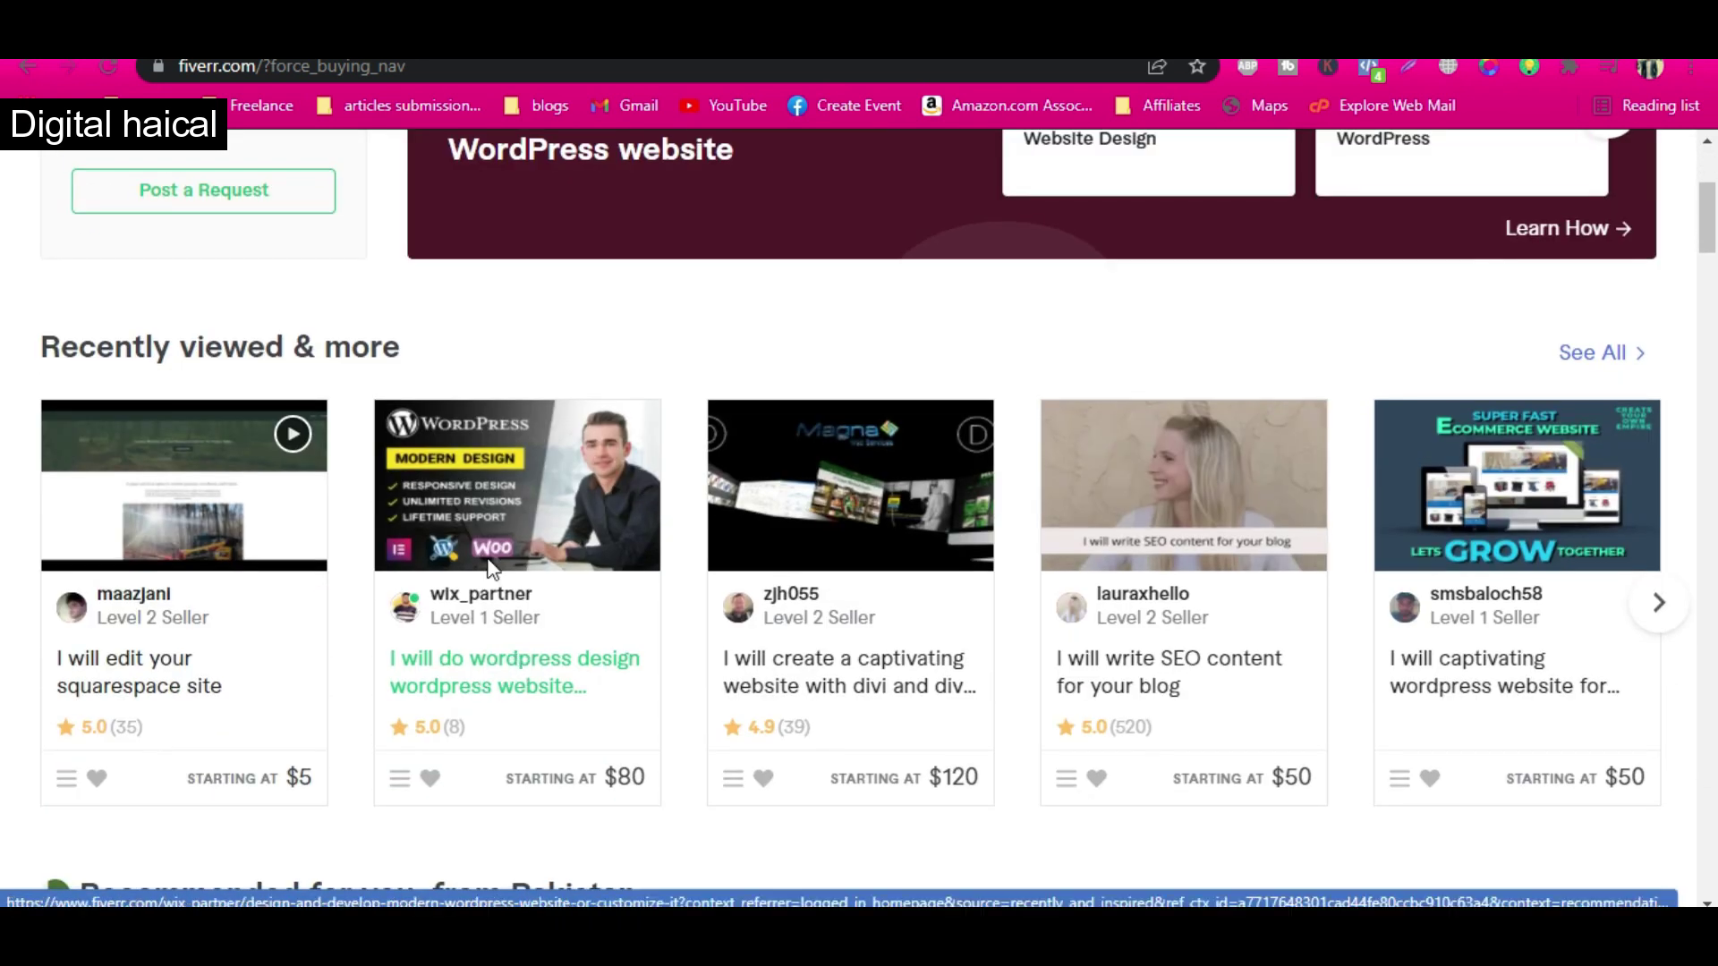
scroll(436, 374, up, 4)
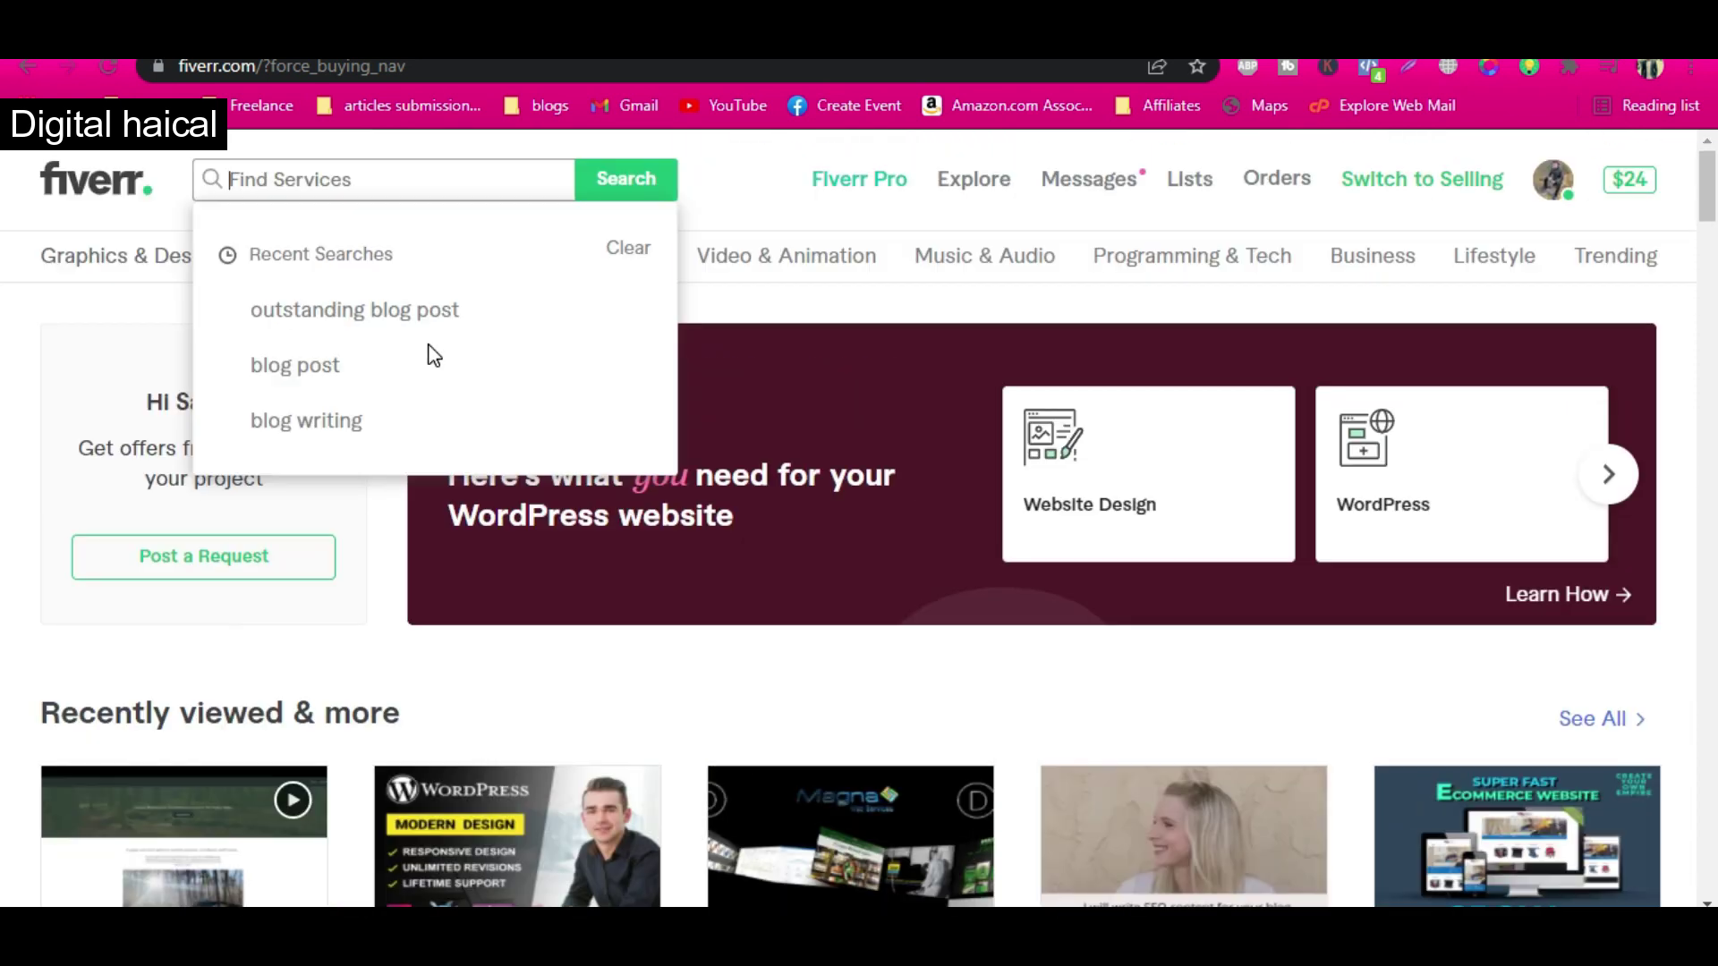
Search the services for "wordpress expert".
click(374, 192)
text(wordpress e)
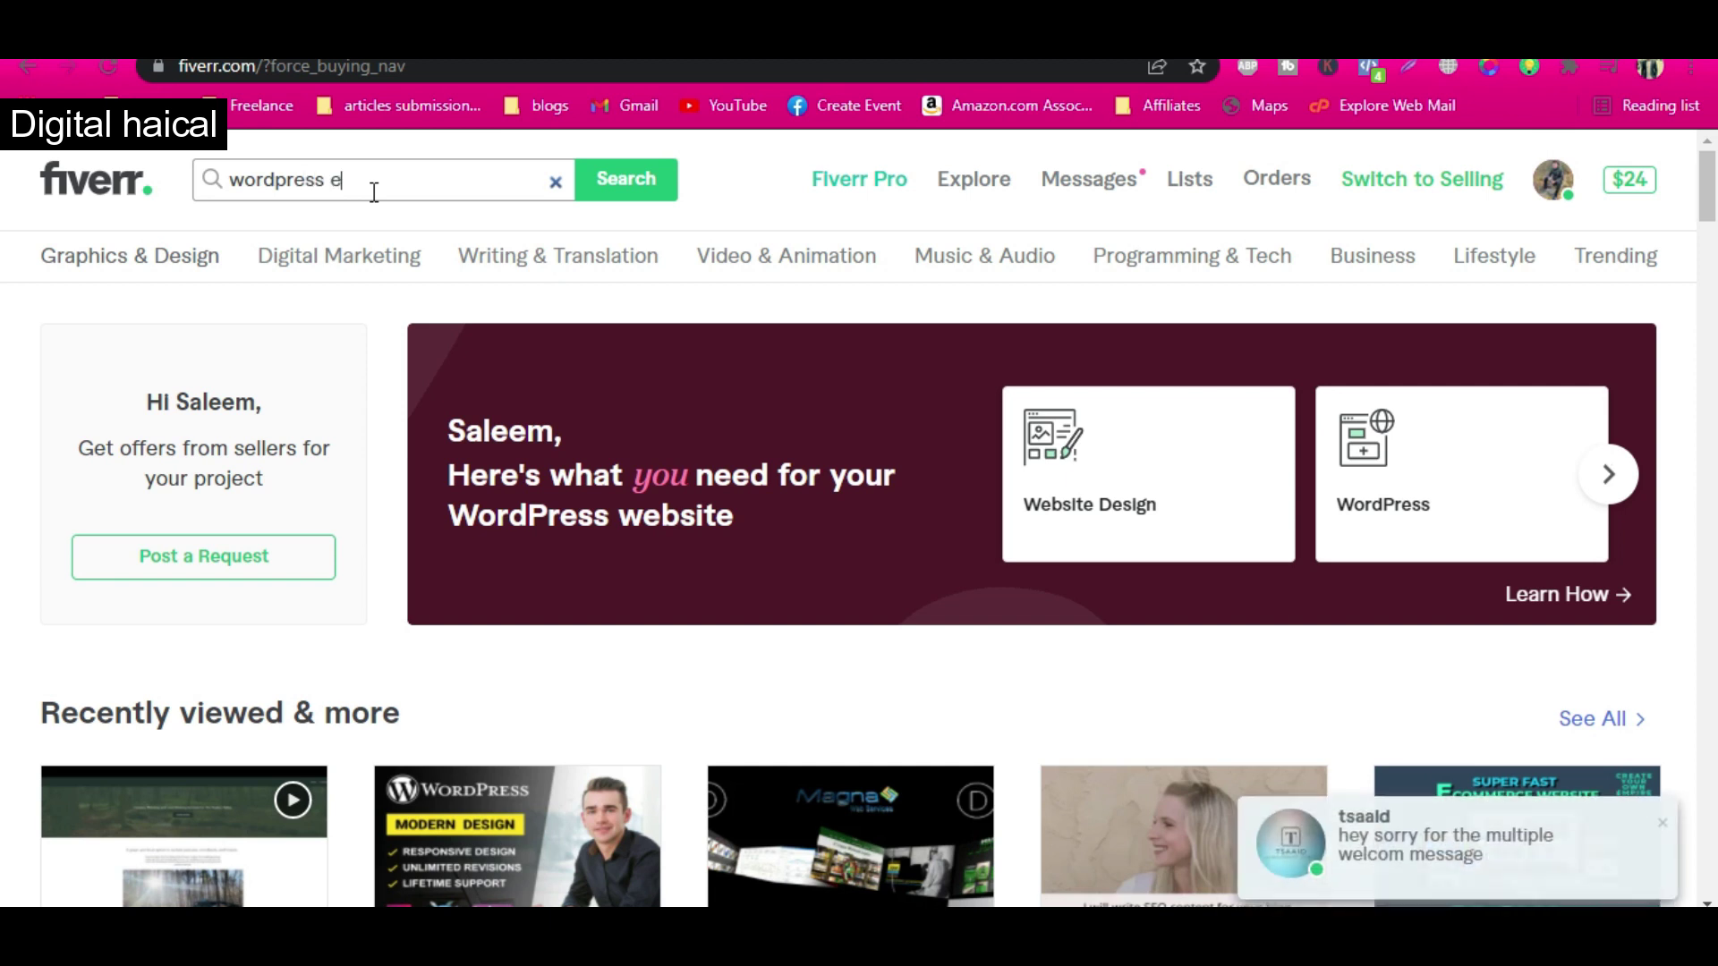
text(xpert)
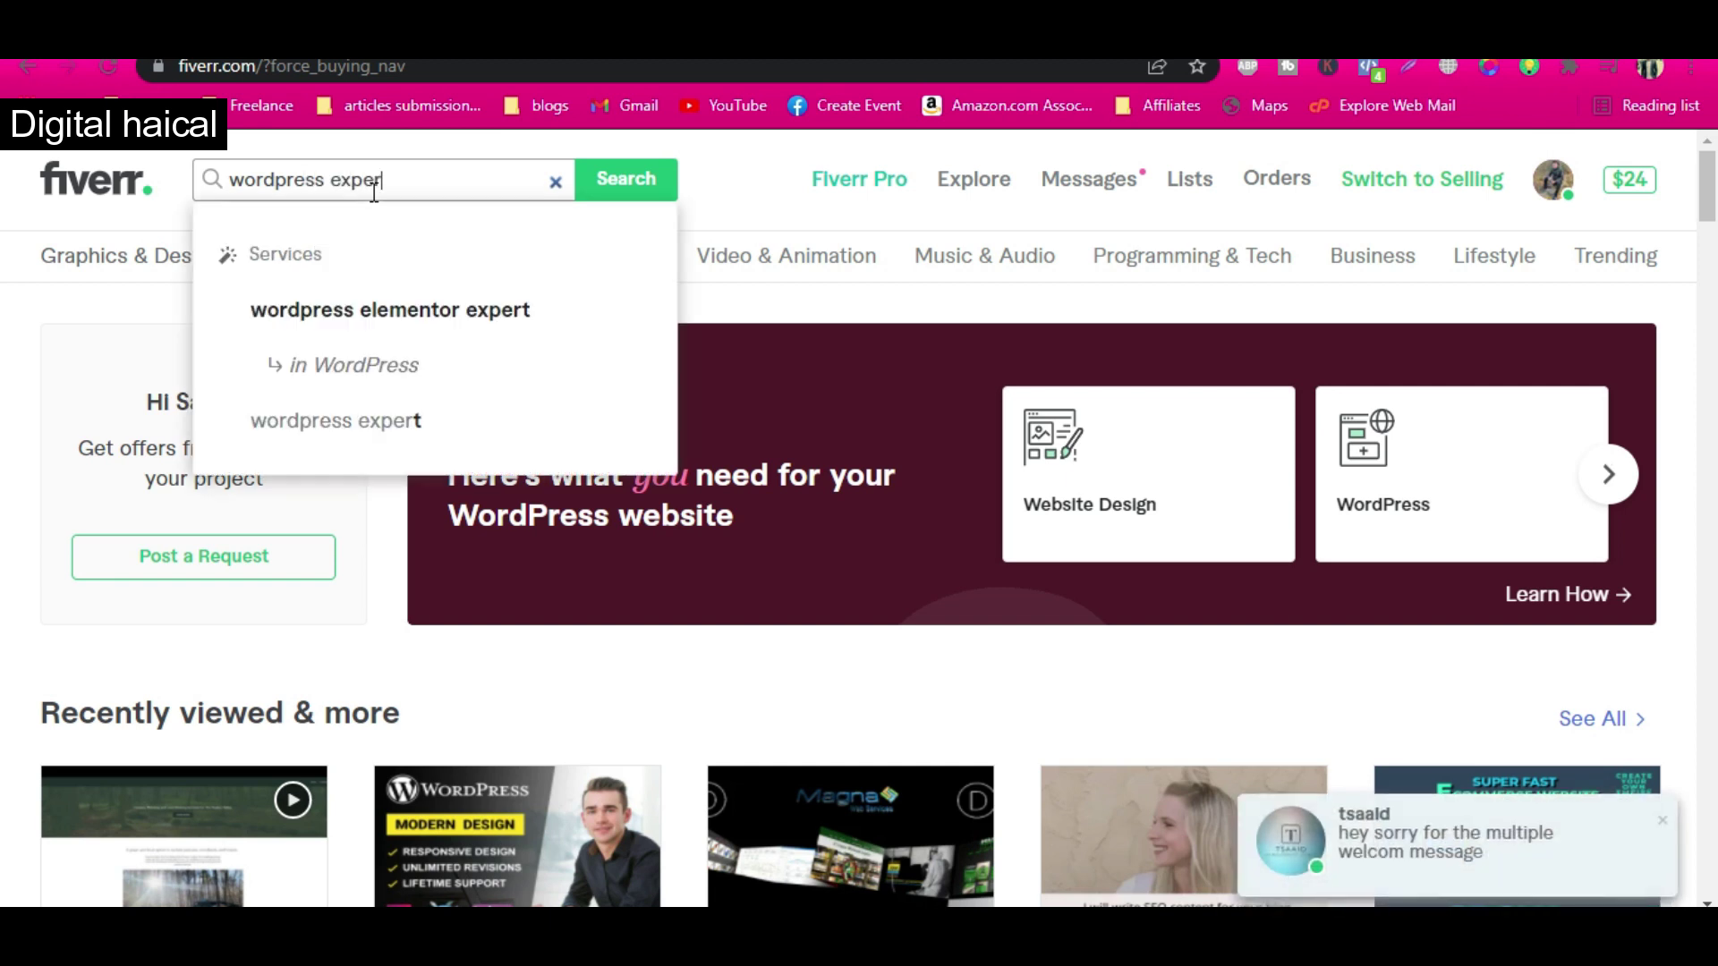
key(Return)
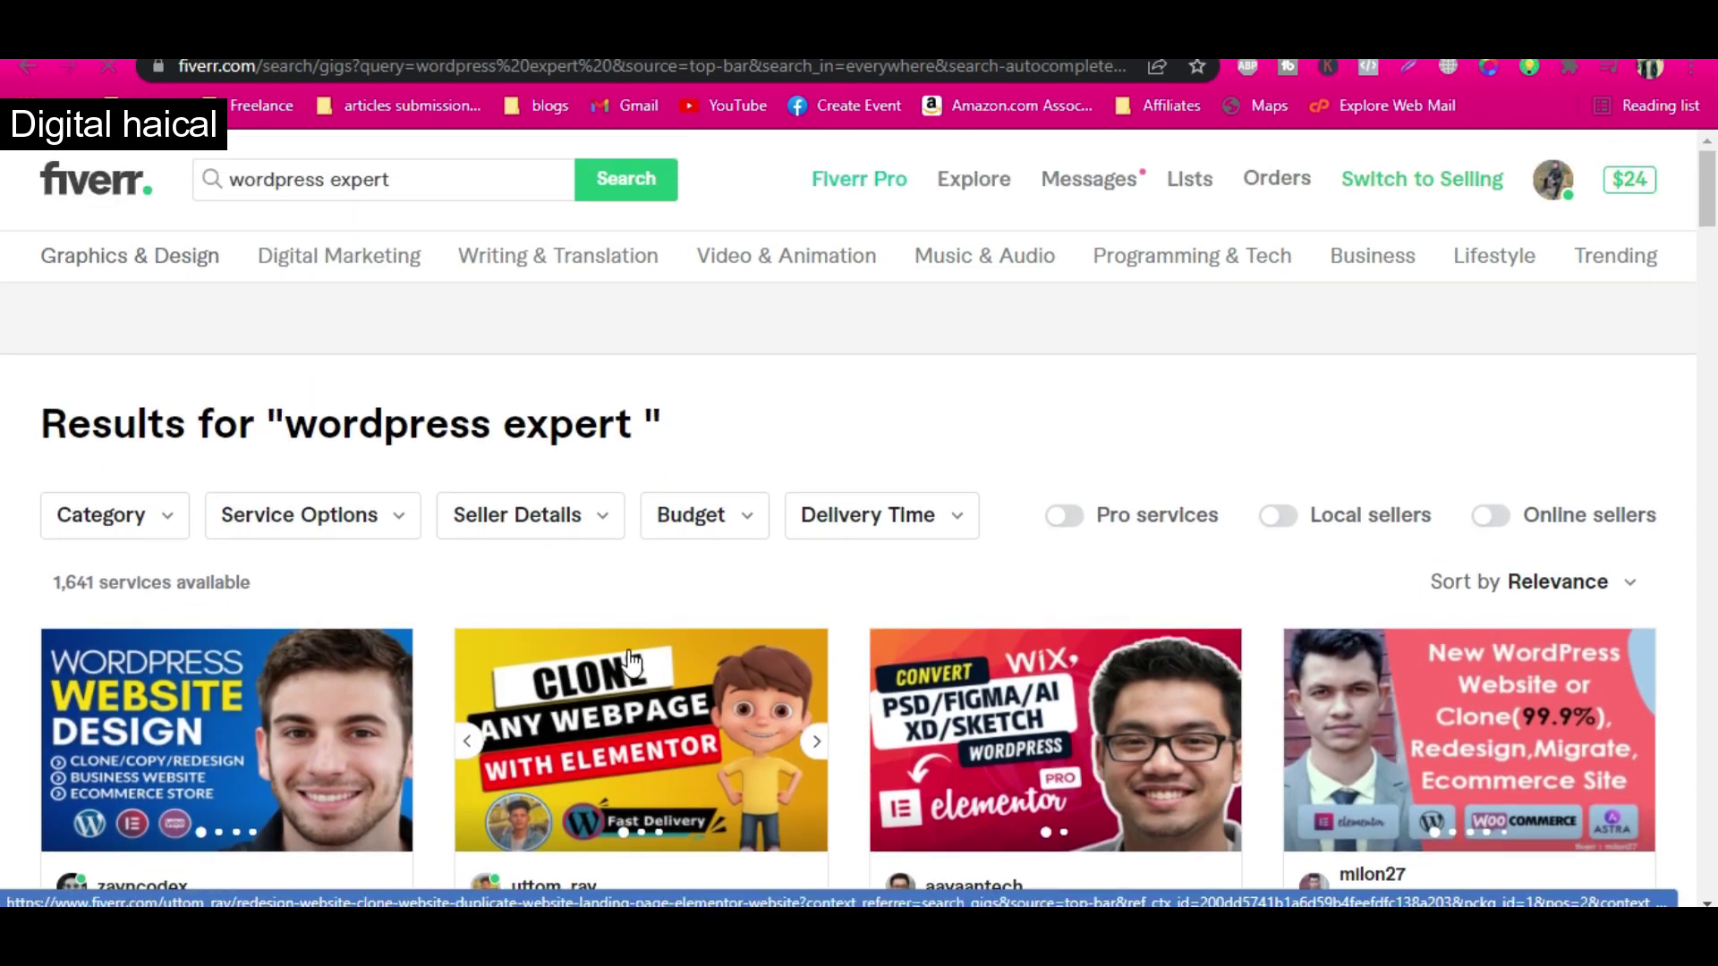
Filter the "wordpress expert" results to online sellers and highlight the number of available services.
scroll(631, 660, down, 2)
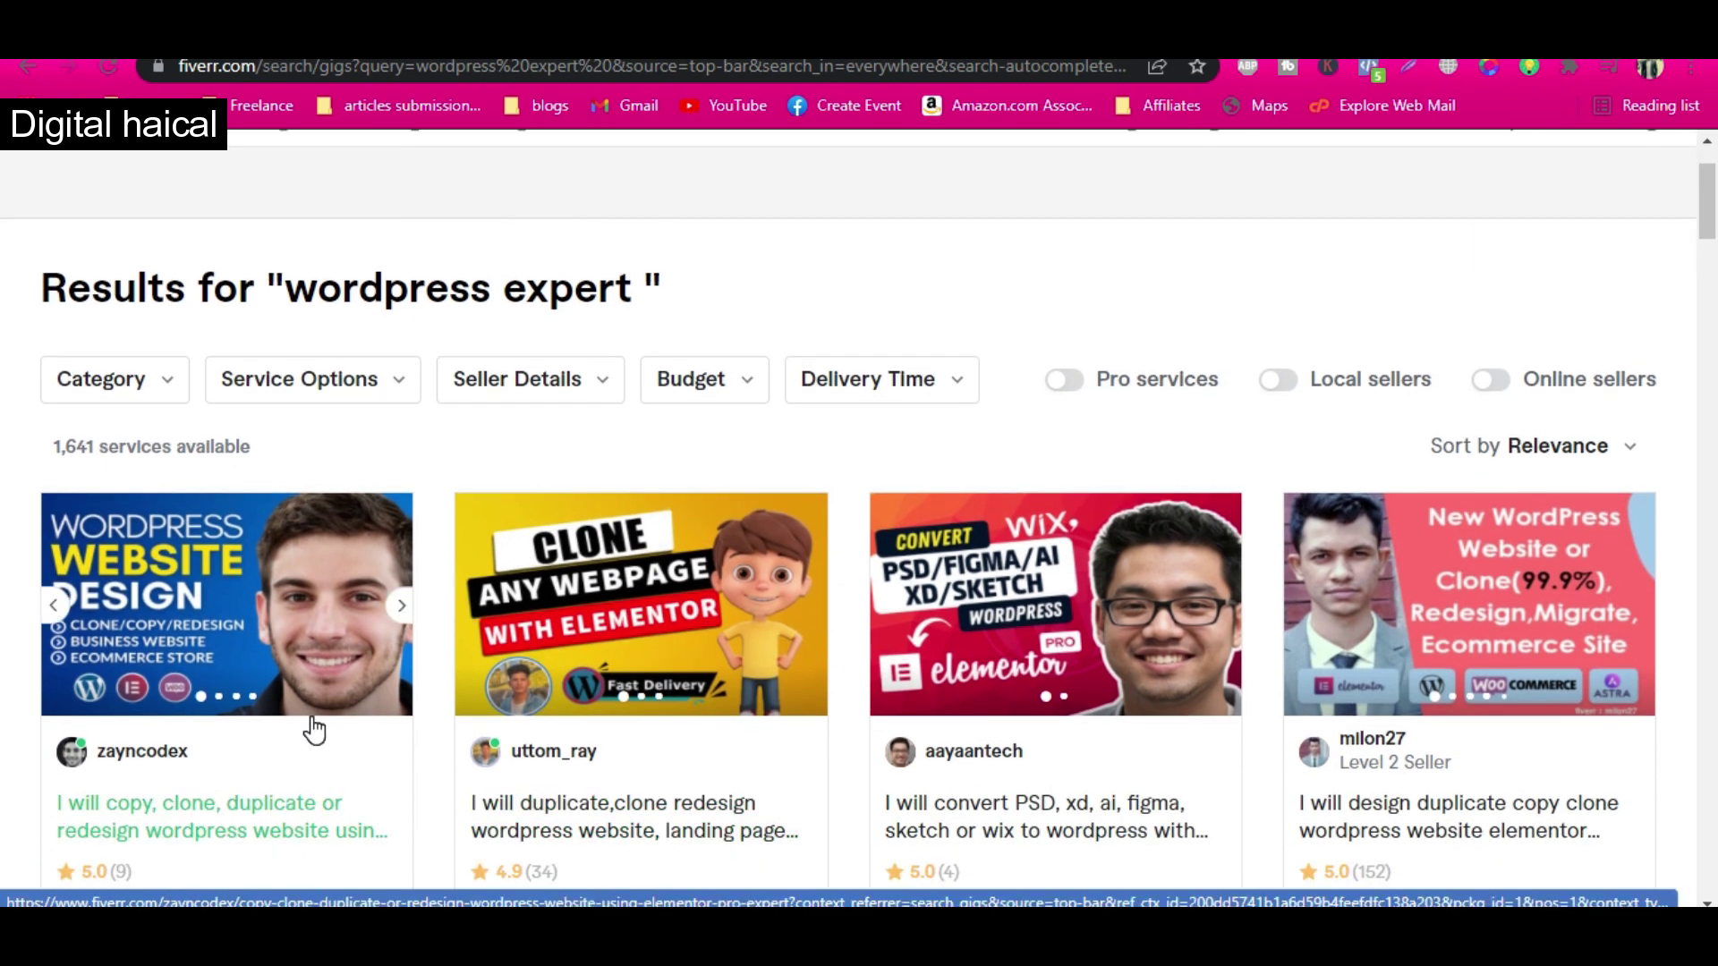
scroll(309, 729, down, 1)
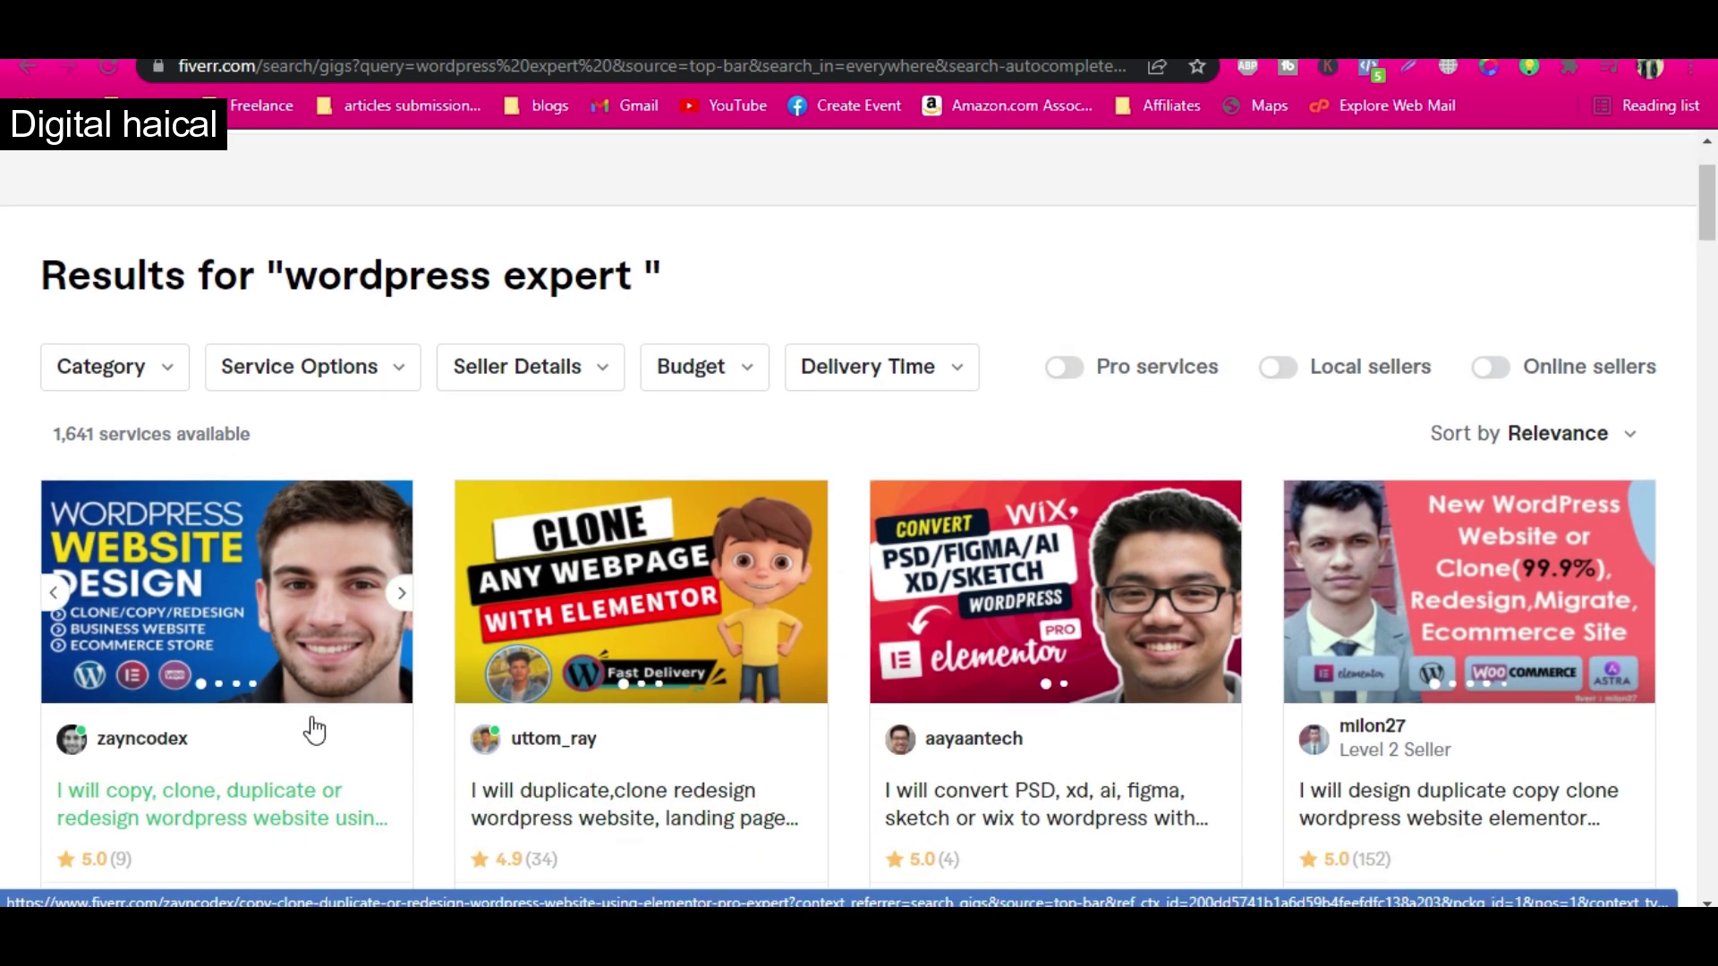
scroll(577, 499, up, 1)
scroll(577, 499, up, 1)
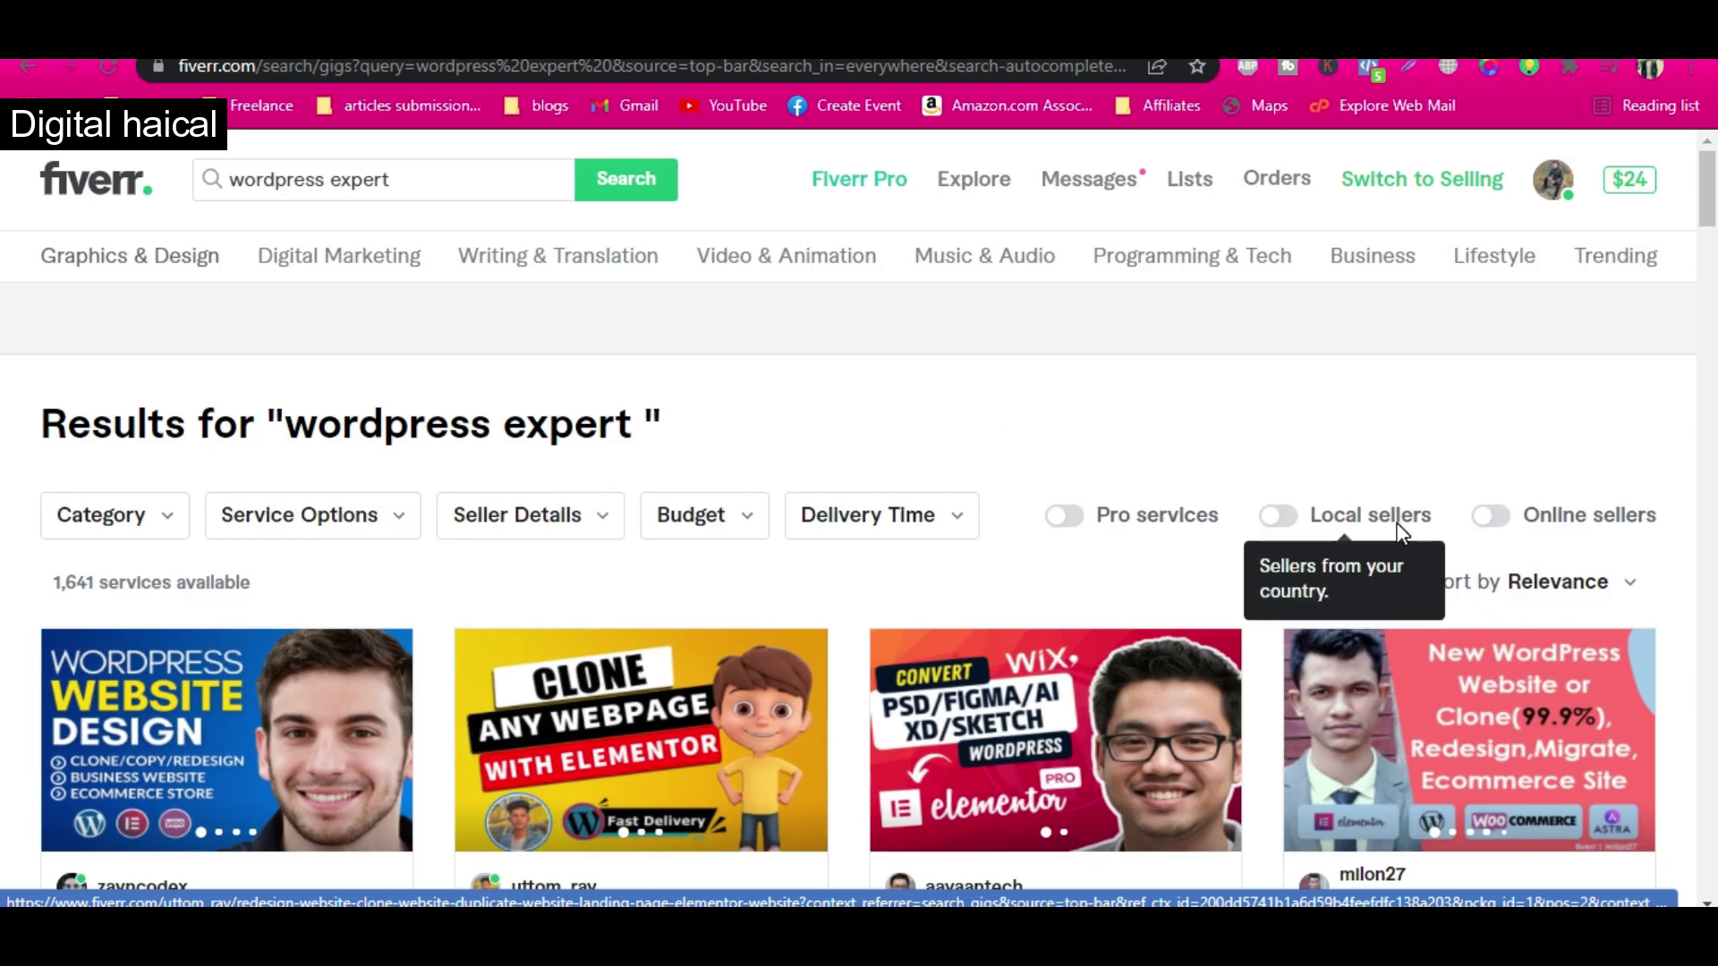
click(1505, 521)
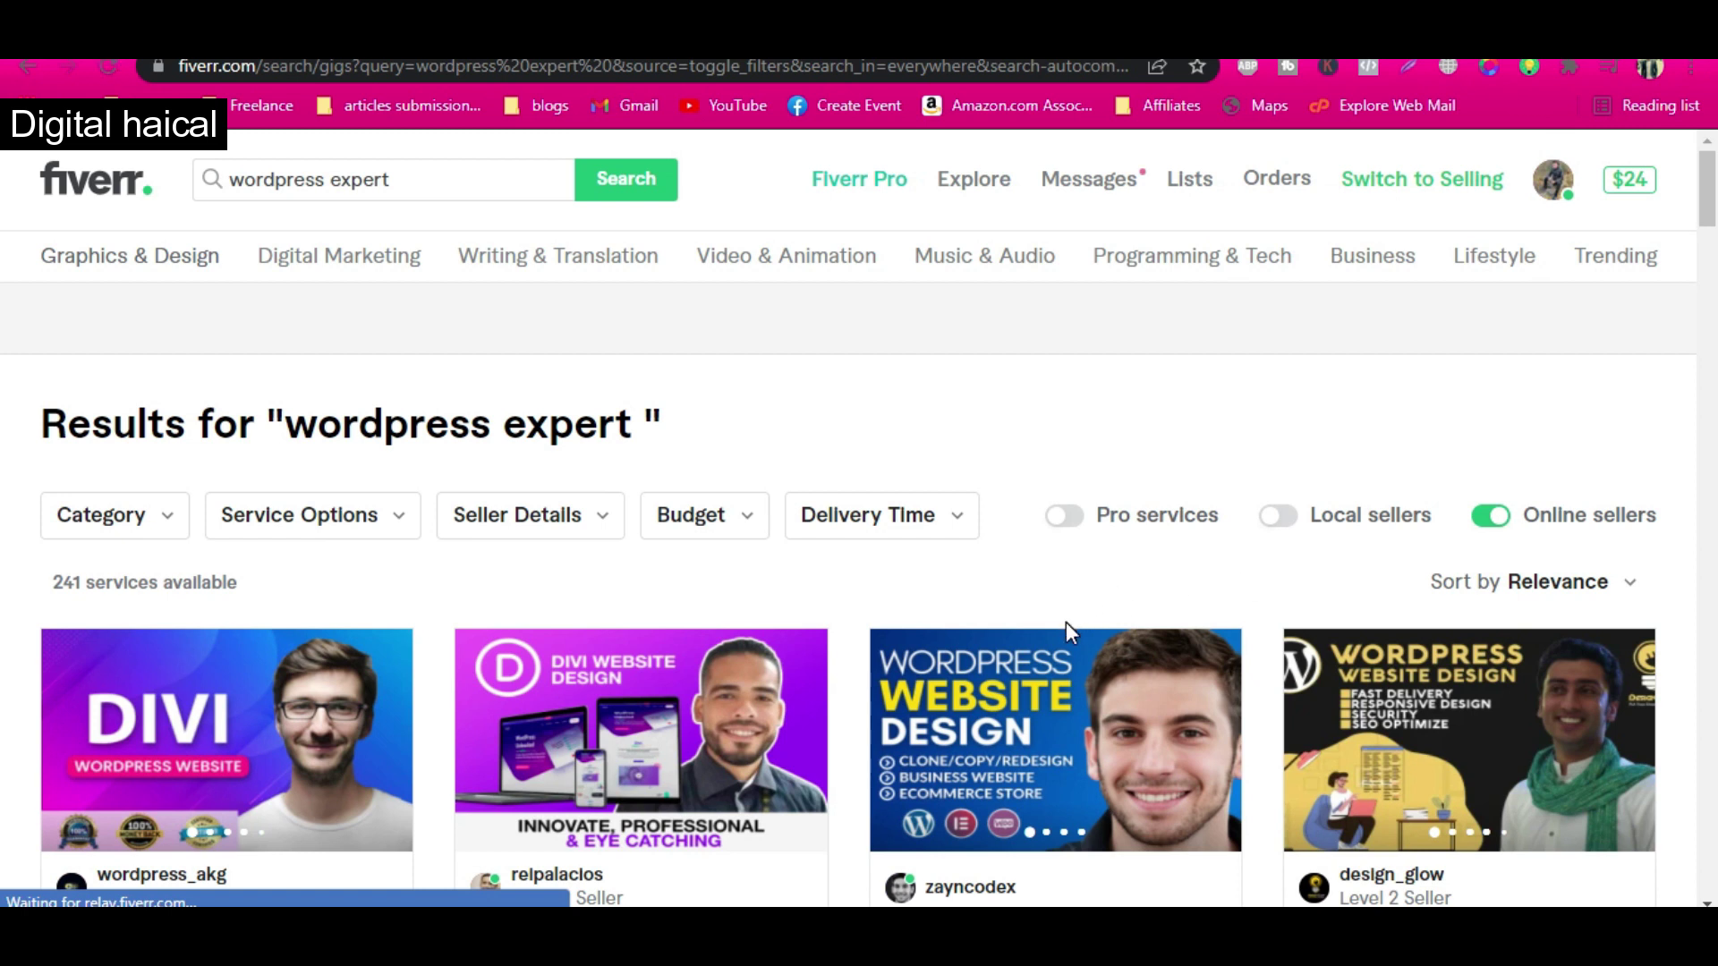
scroll(1066, 621, down, 2)
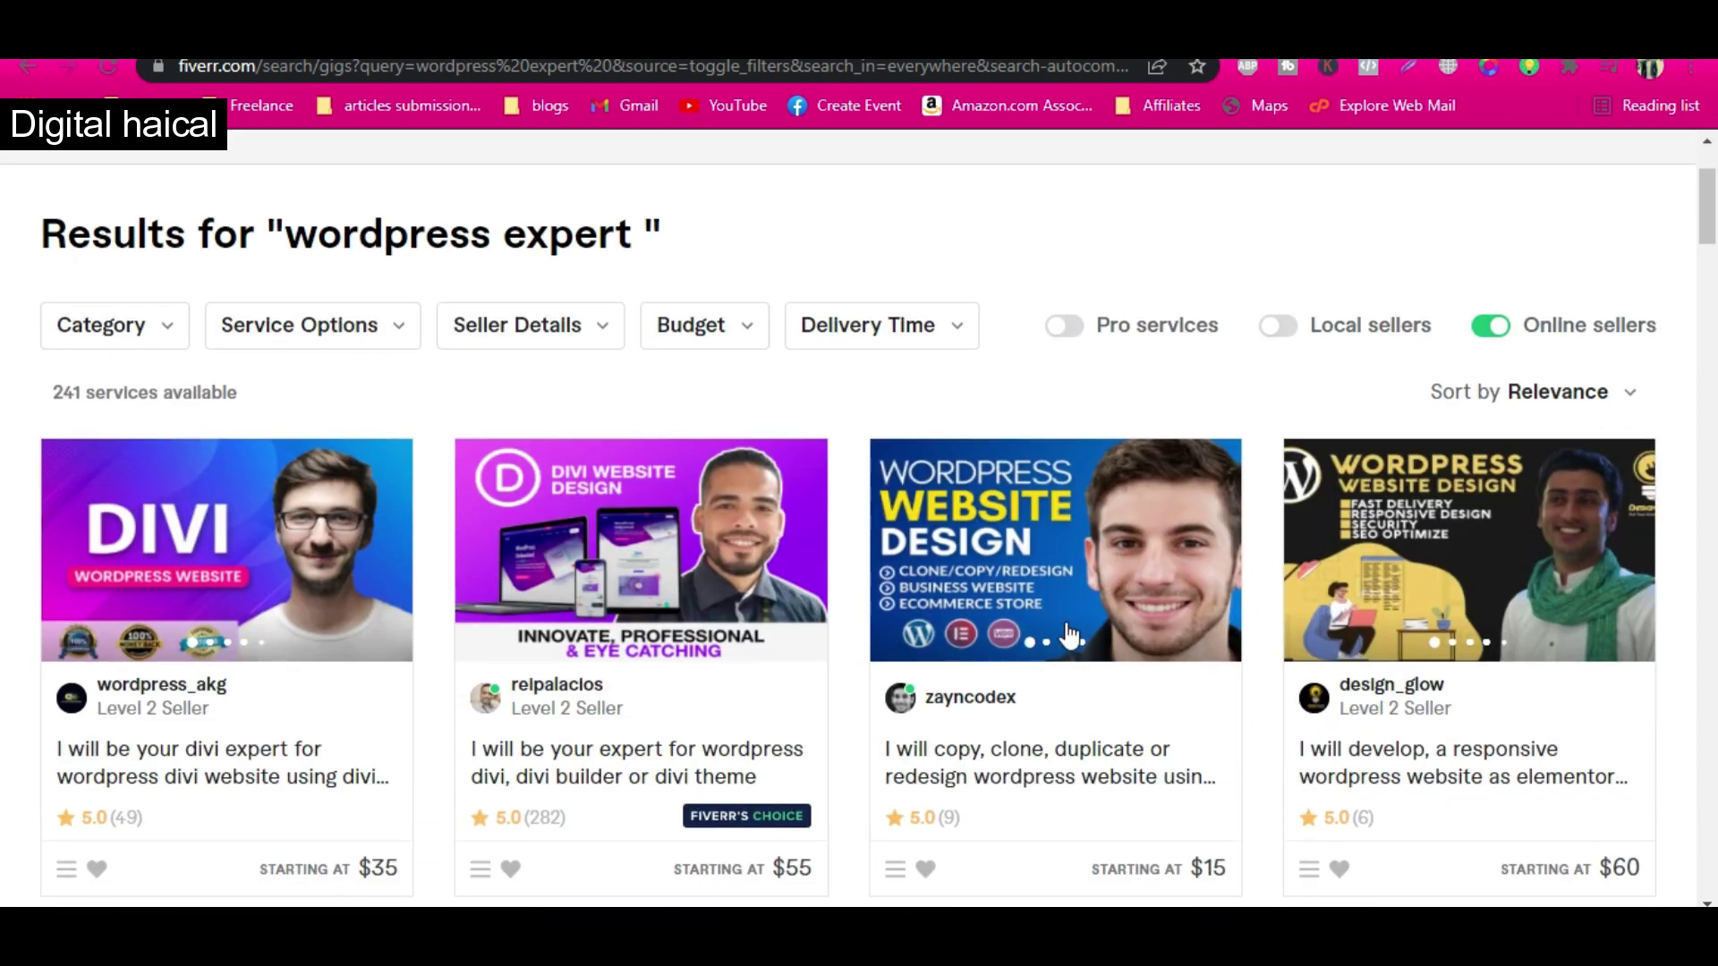
scroll(1071, 636, down, 1)
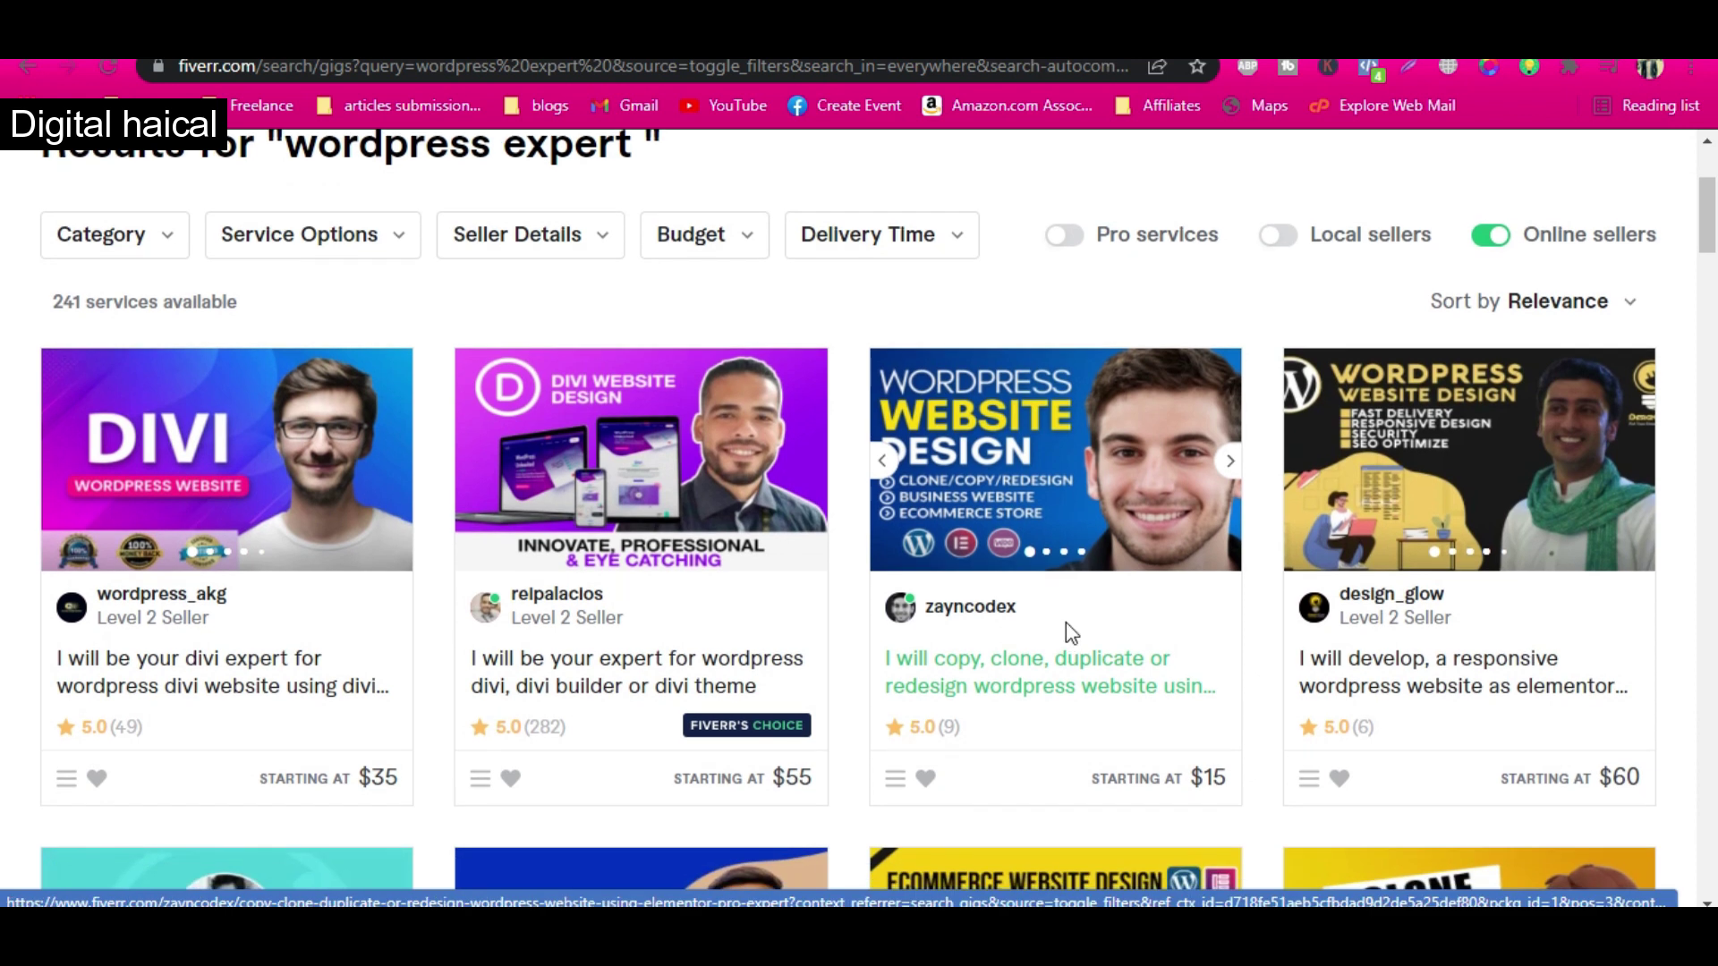
scroll(1069, 633, down, 1)
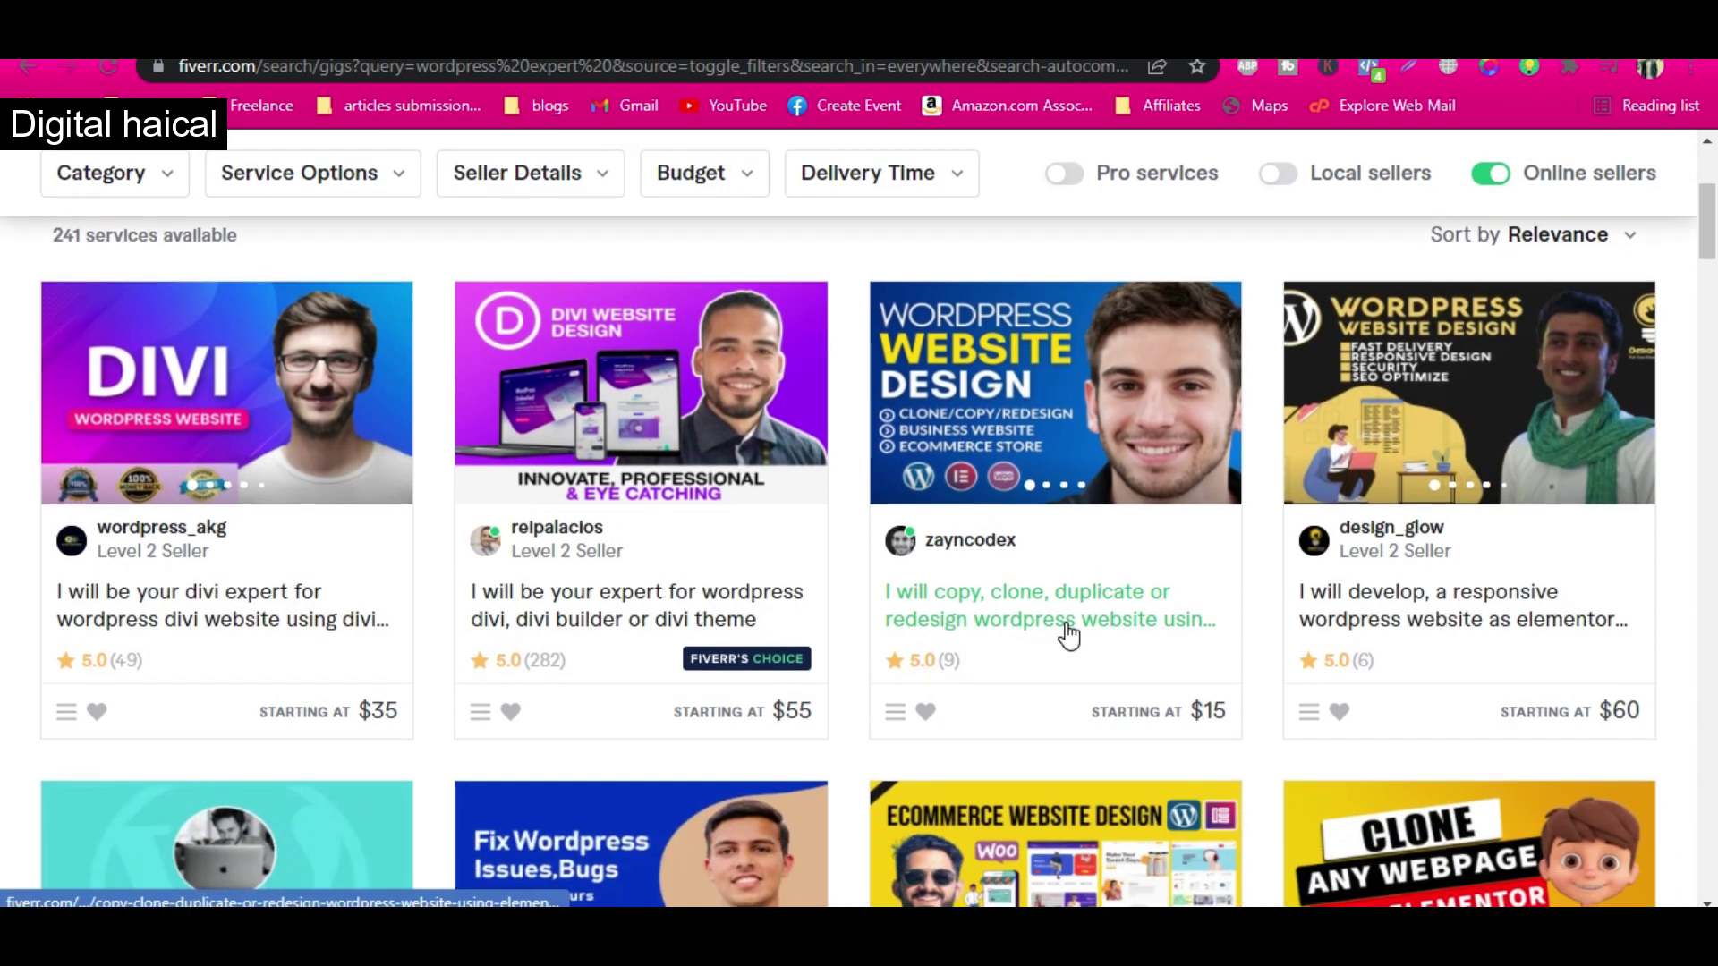
scroll(1070, 636, up, 3)
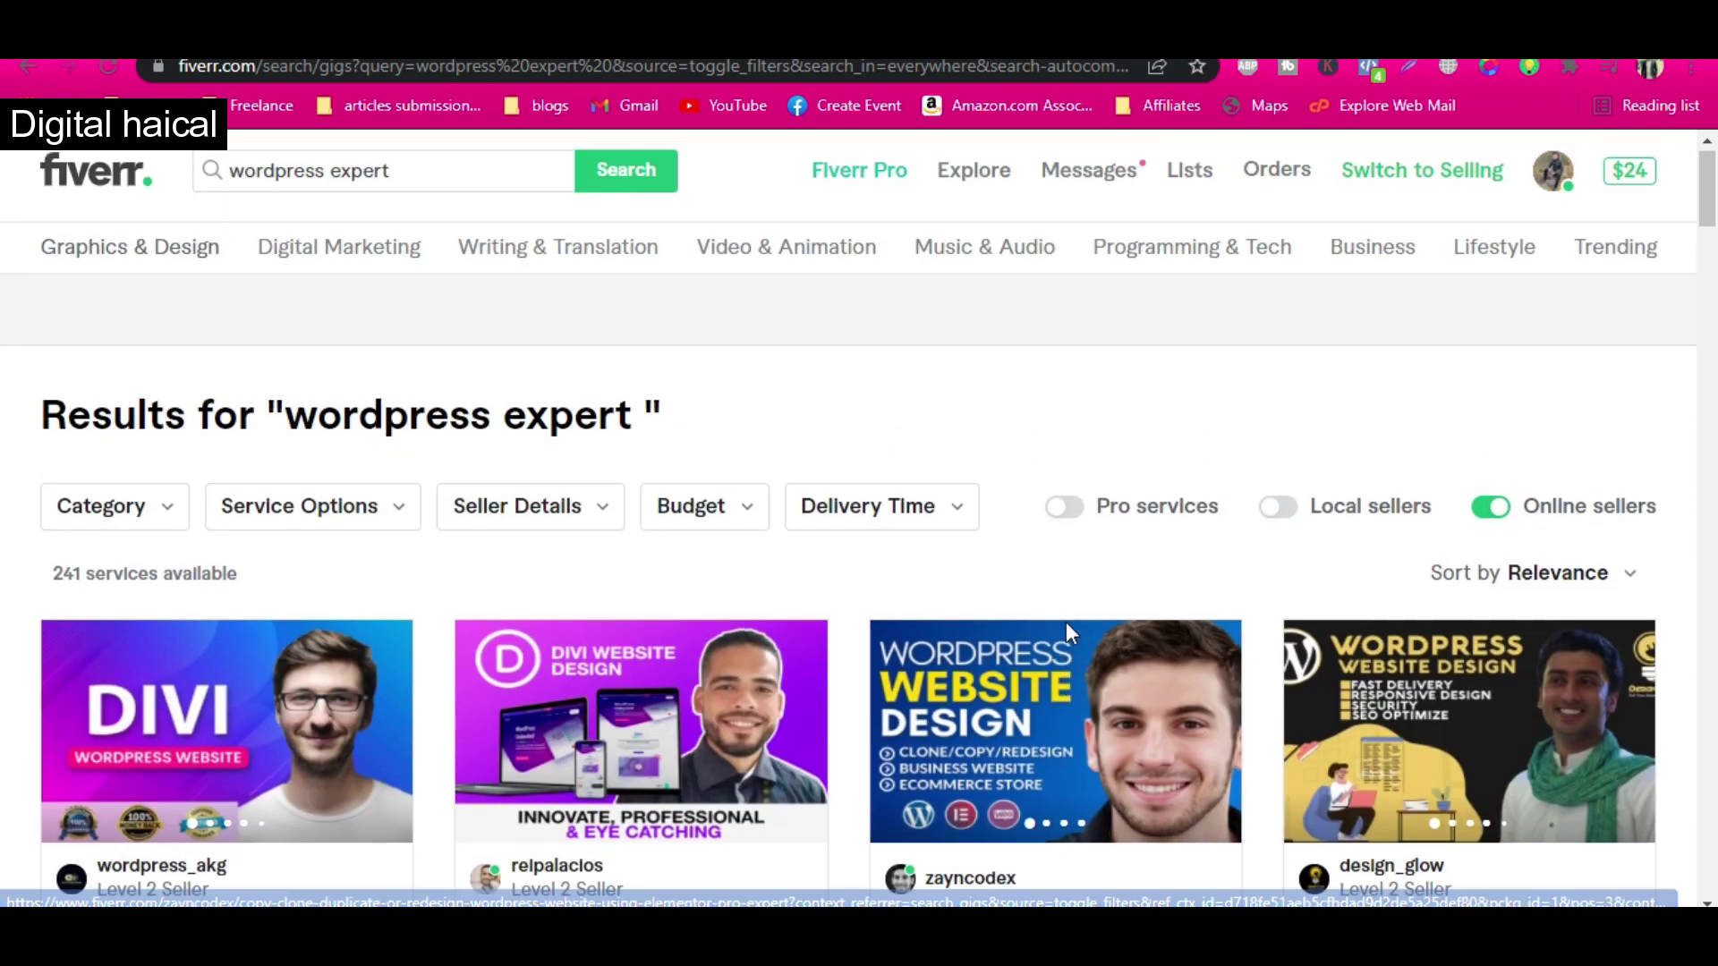
drag(266, 572, 50, 582)
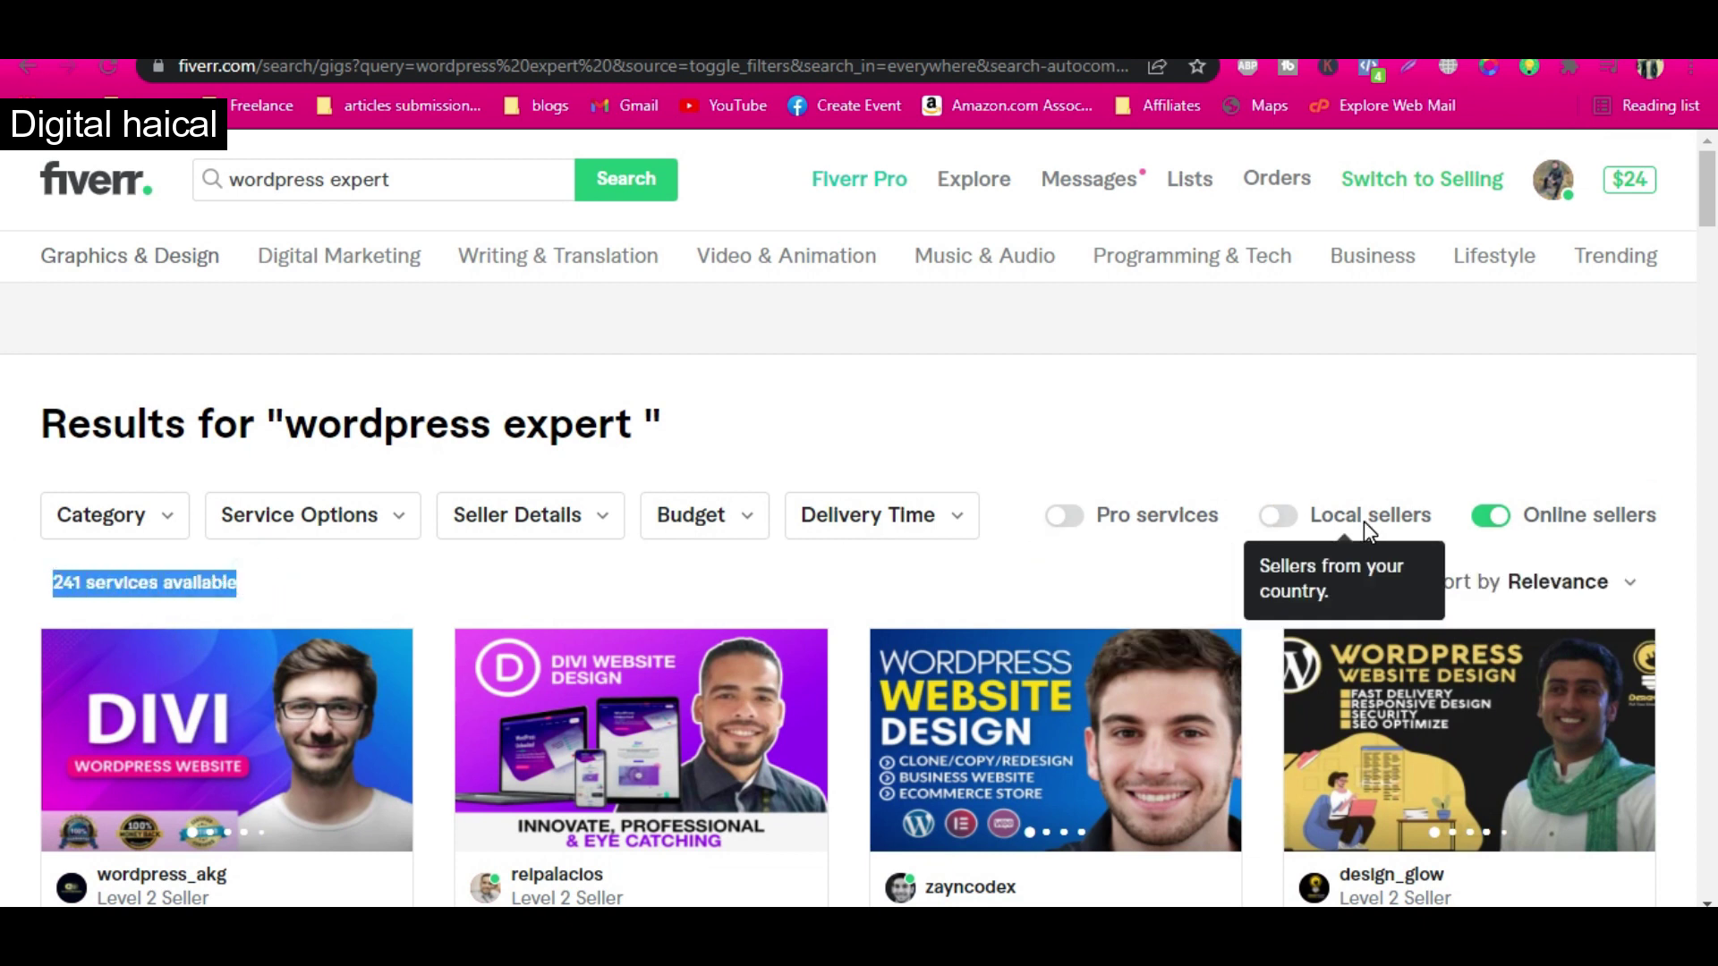
Remove the online sellers filter and highlight the number of available services for comparison.
click(1496, 508)
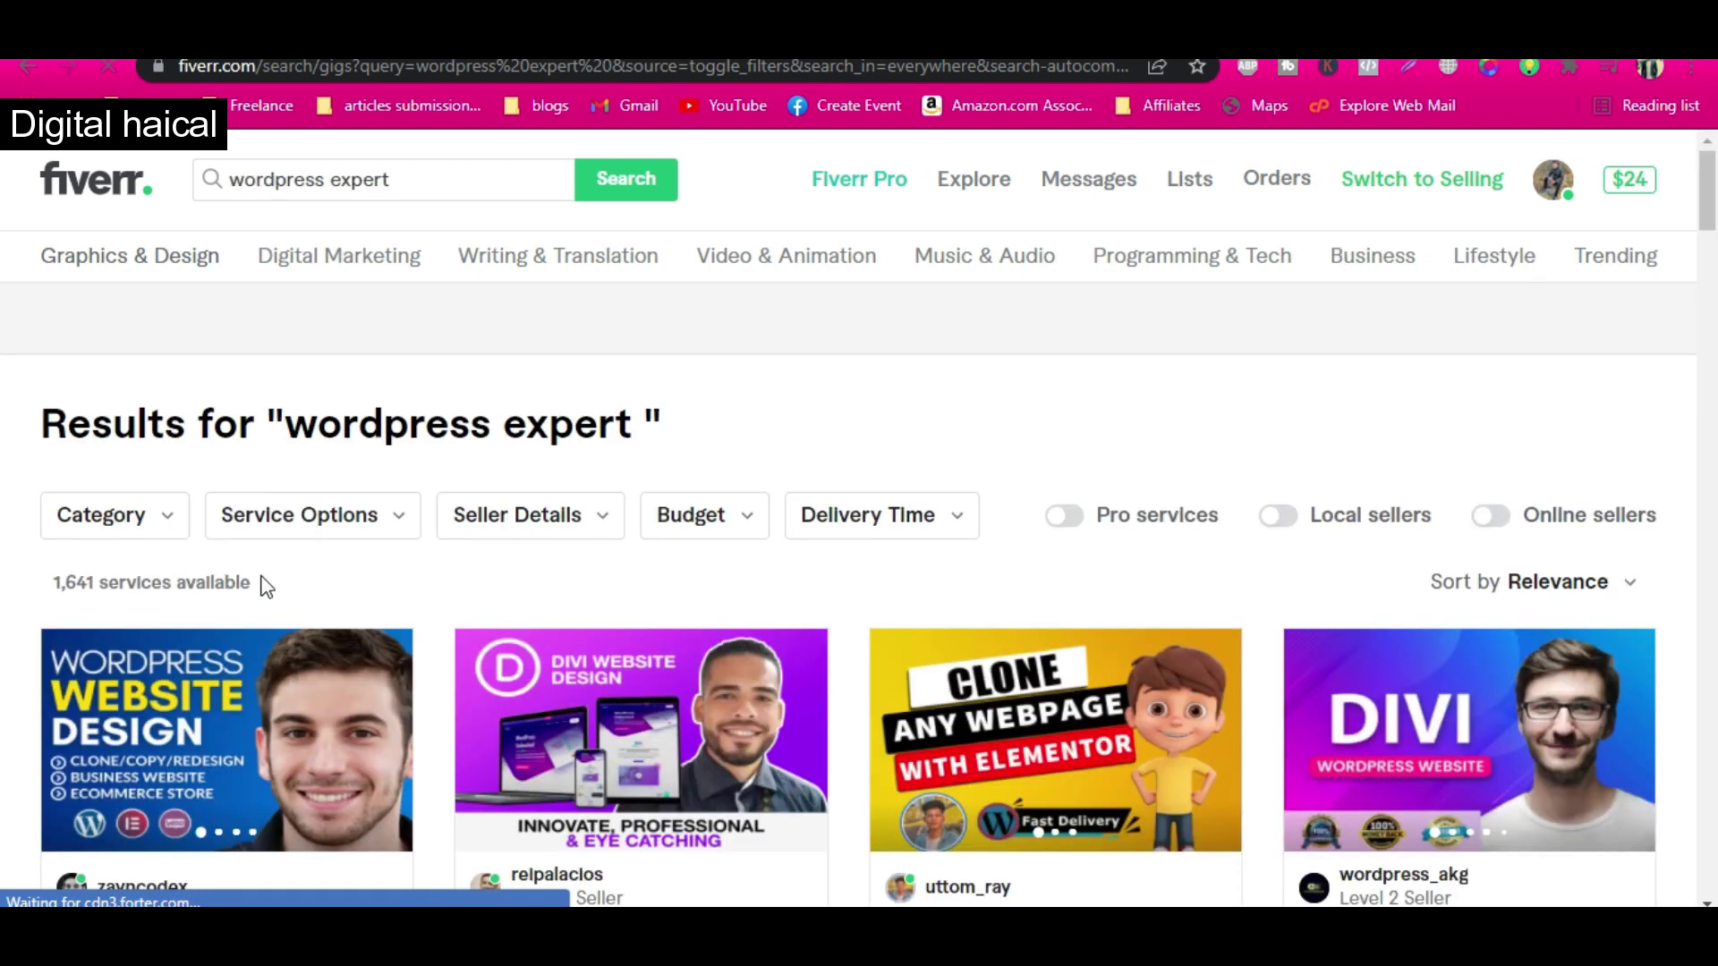
double_click(222, 595)
drag(222, 595, 50, 587)
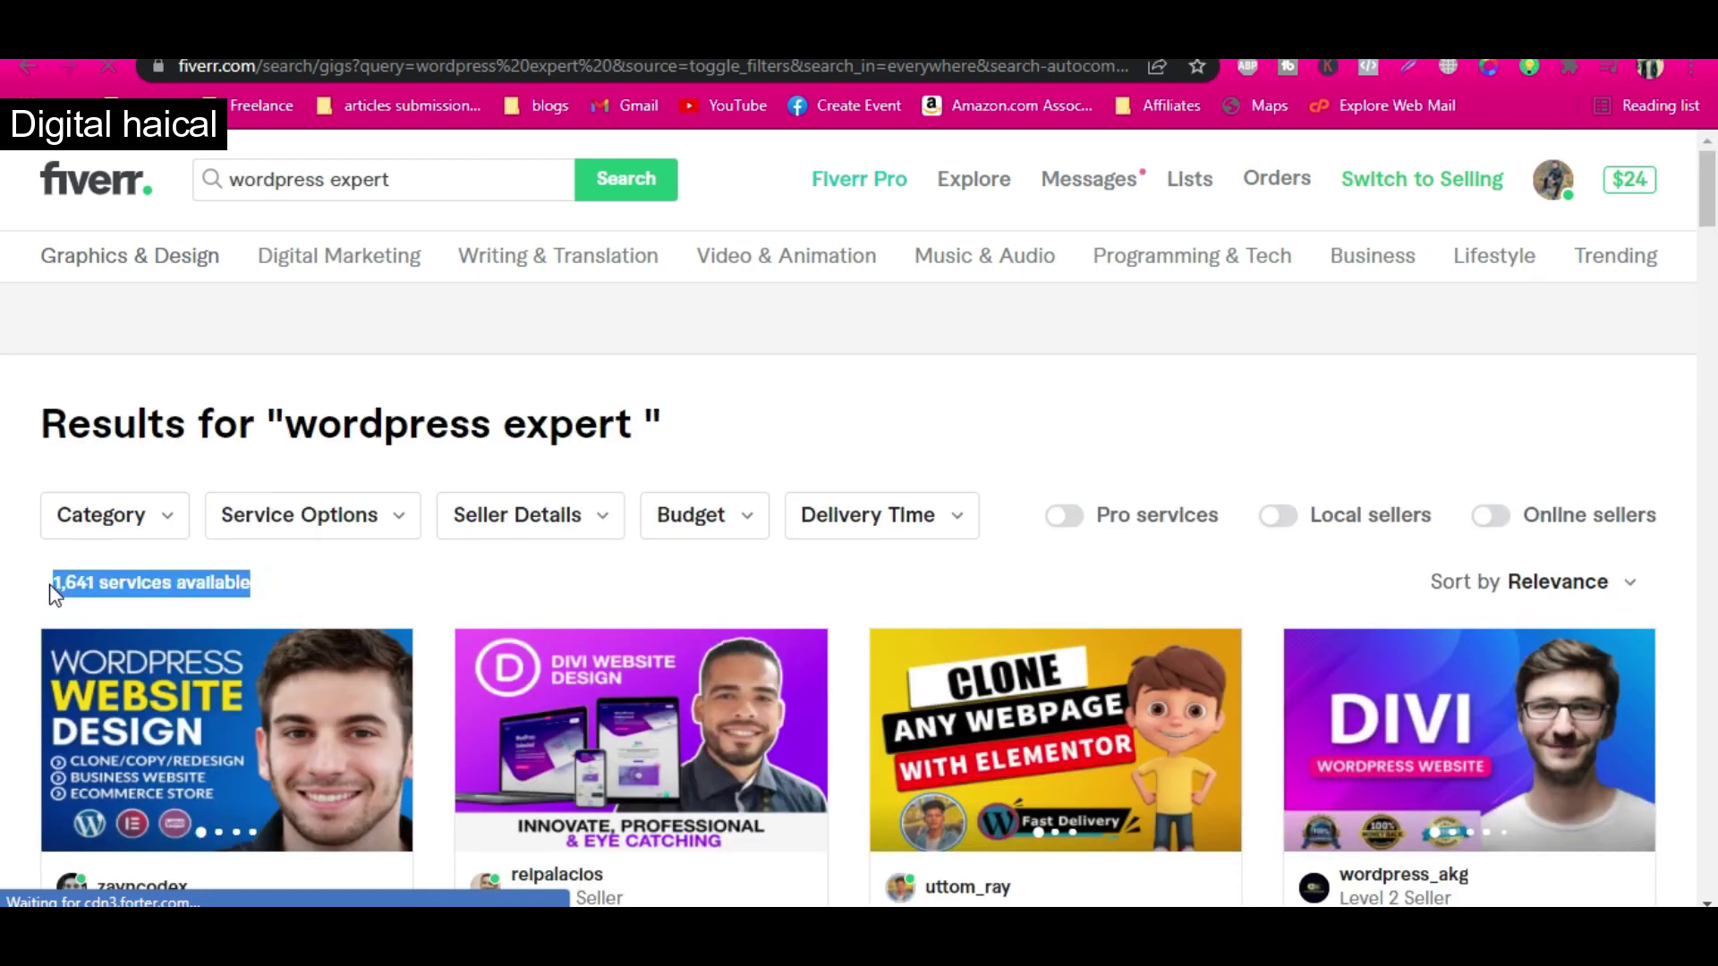
click(351, 565)
Restrict the "wordpress expert" results to online sellers again.
drag(383, 179, 251, 174)
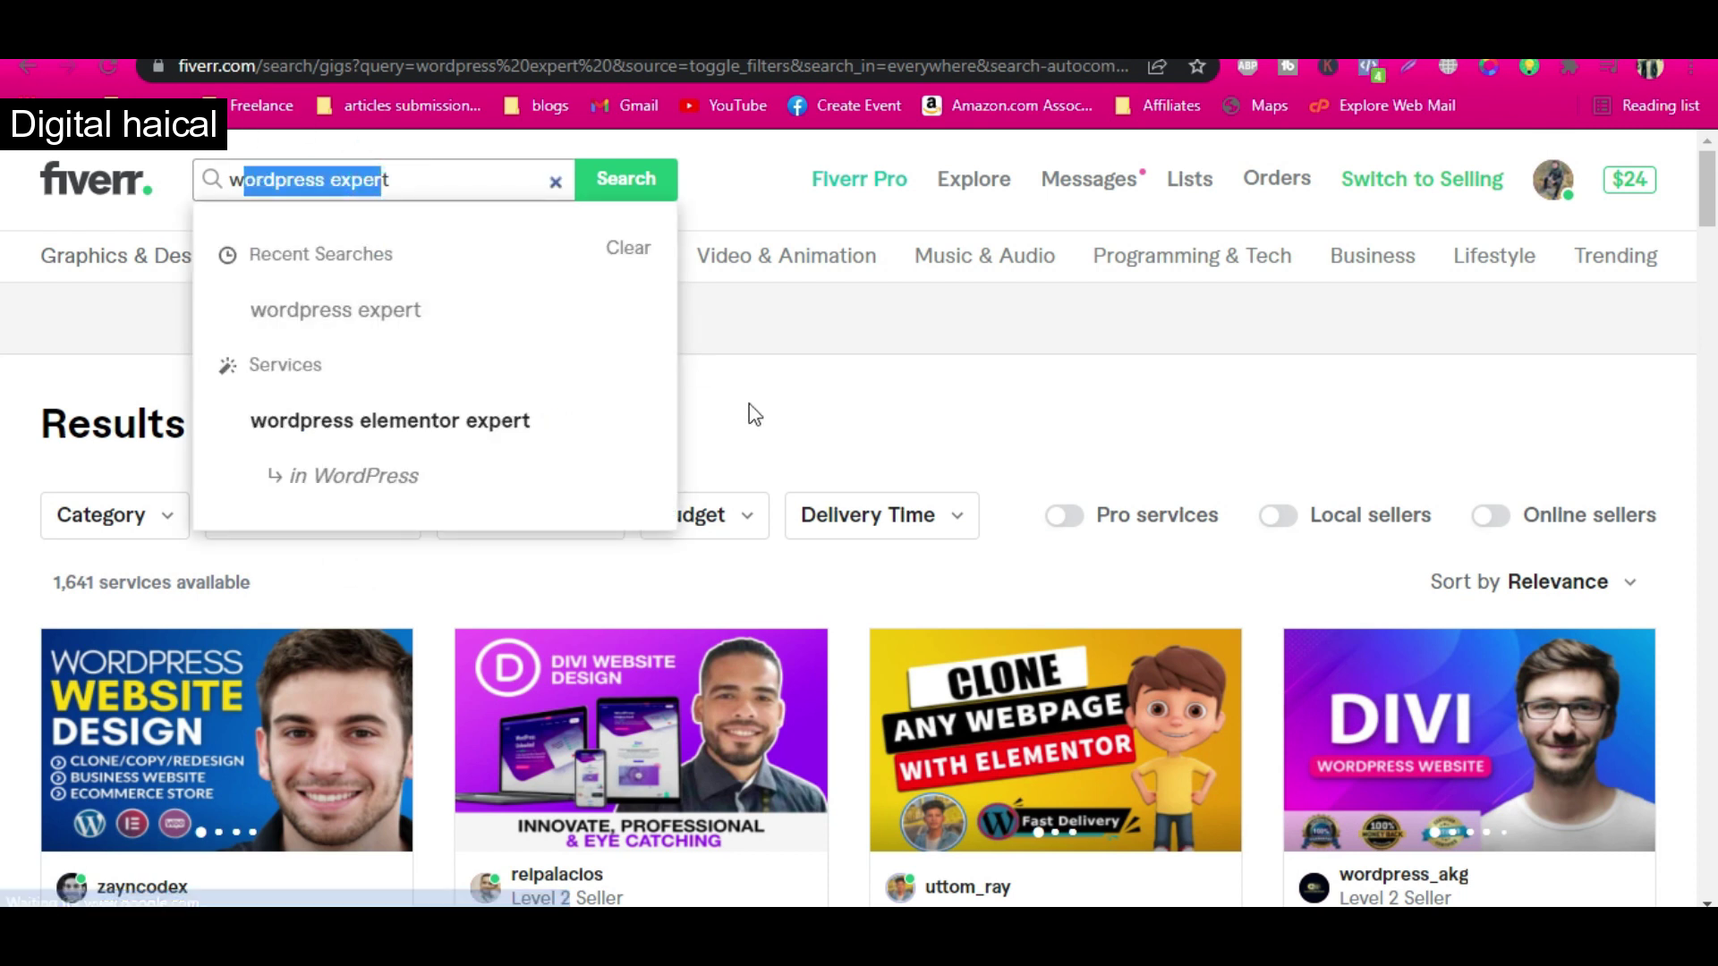
click(803, 418)
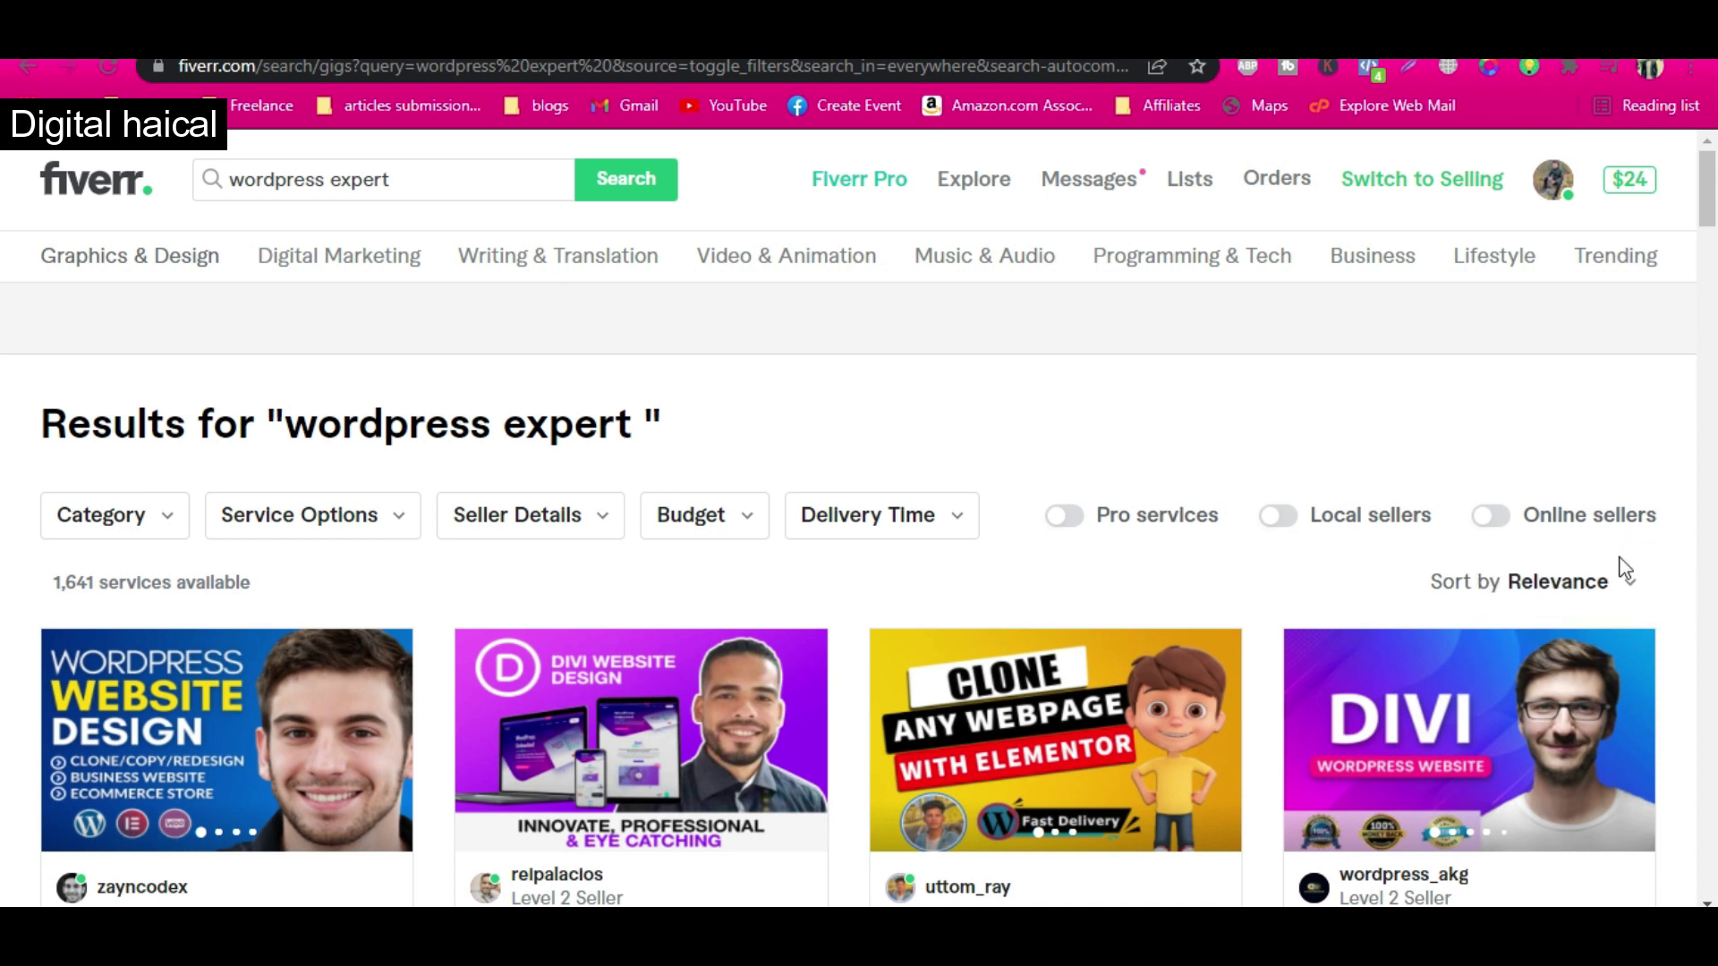
click(1493, 517)
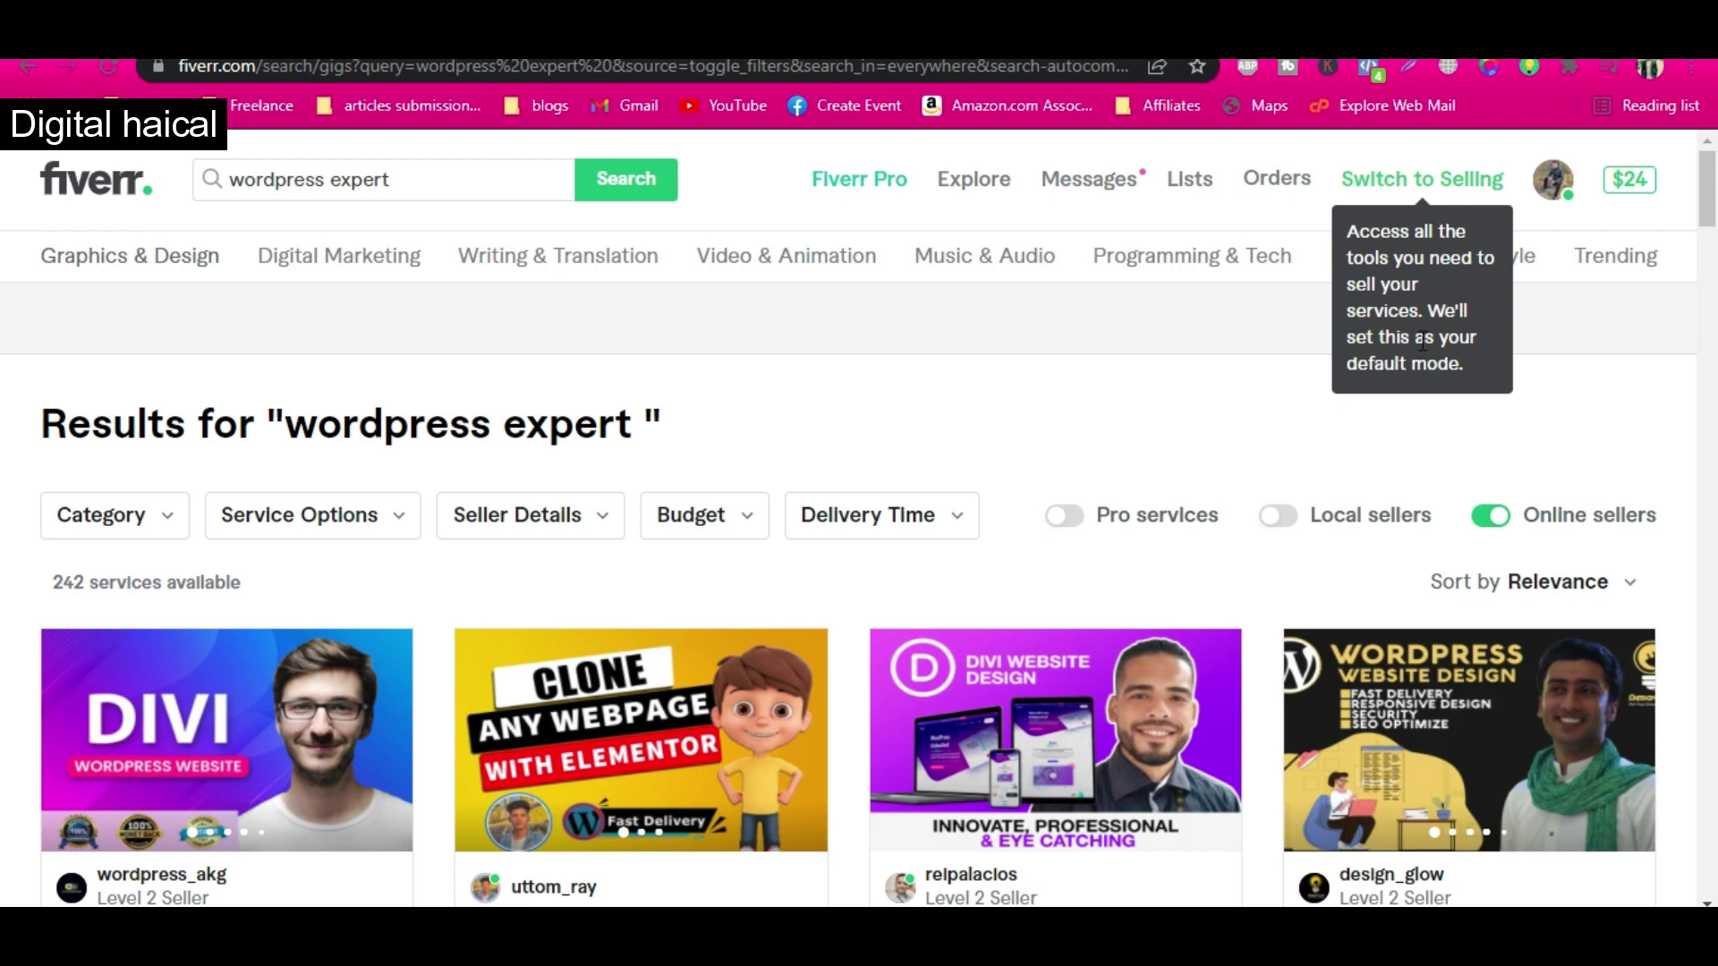
Switch to selling mode and look over the active Buyer Requests.
click(1419, 180)
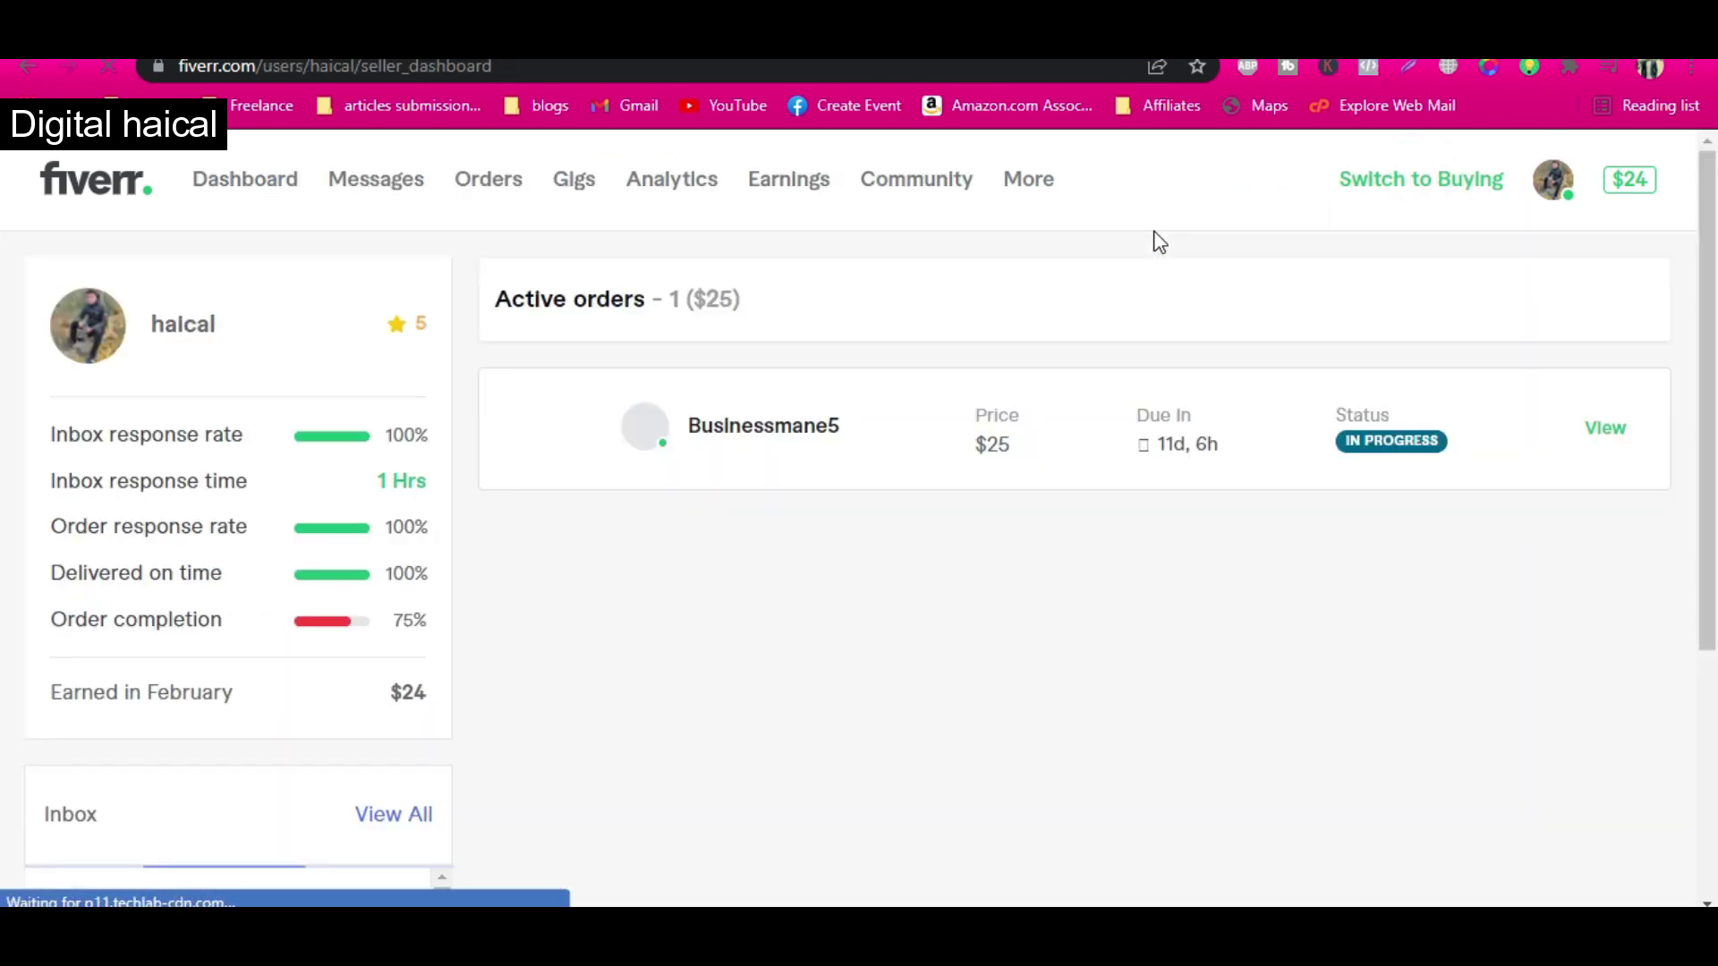
click(1017, 171)
click(1006, 249)
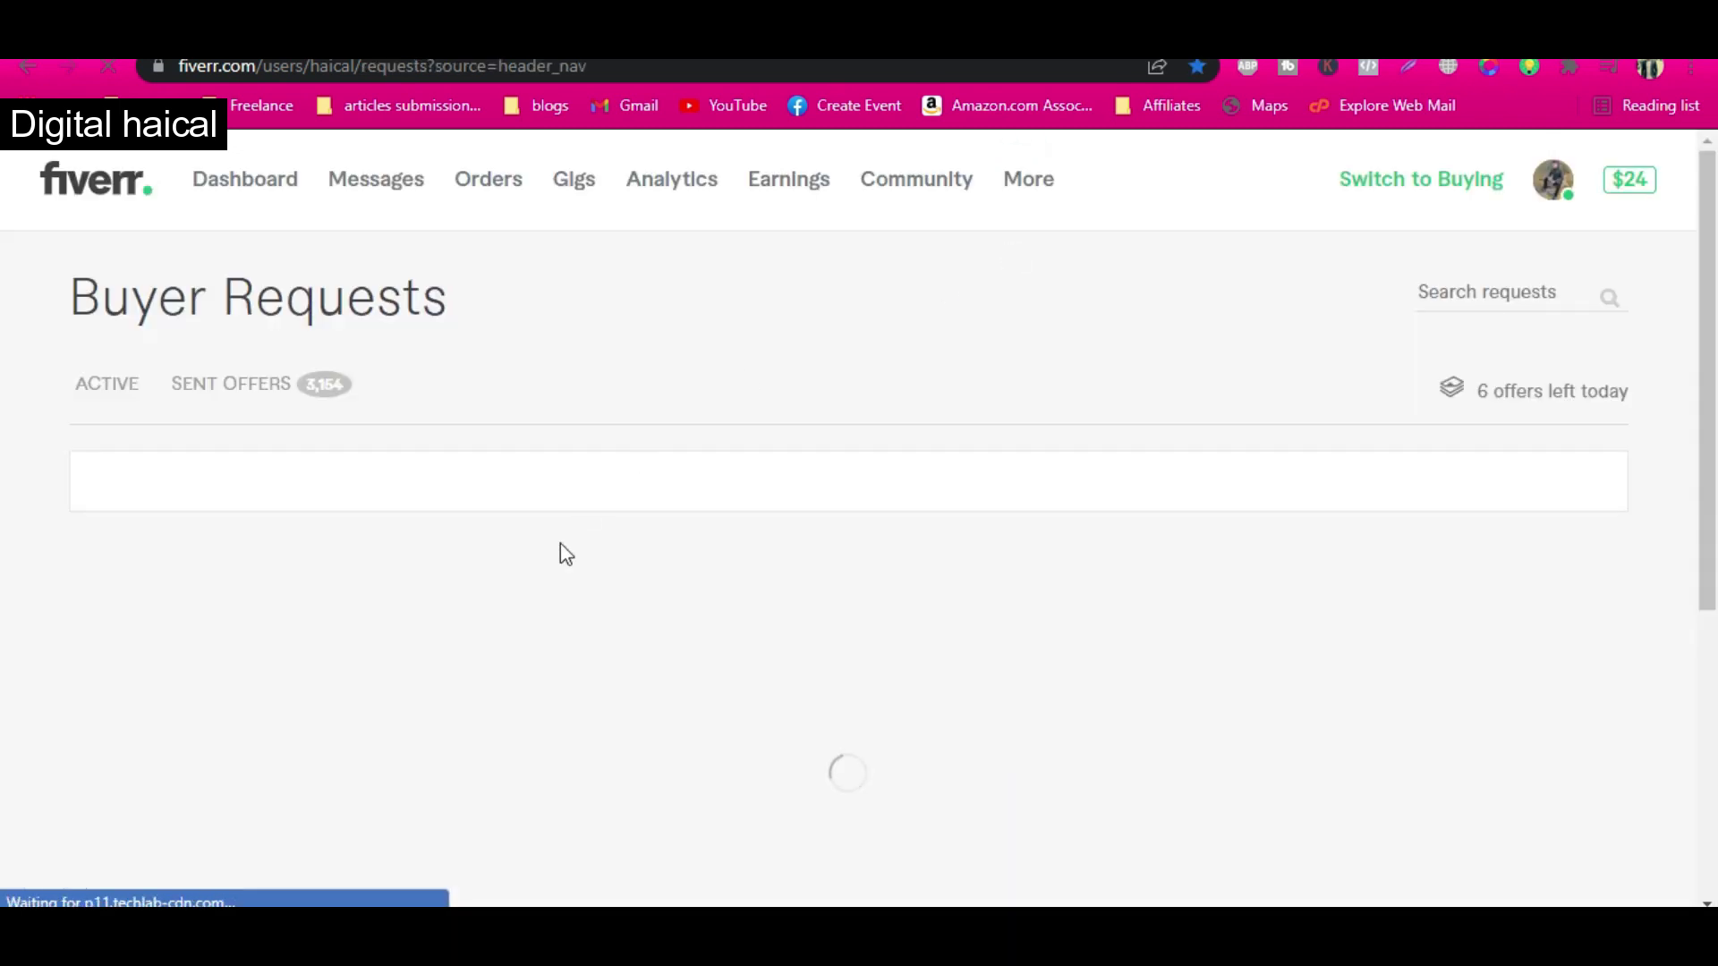
scroll(472, 716, down, 3)
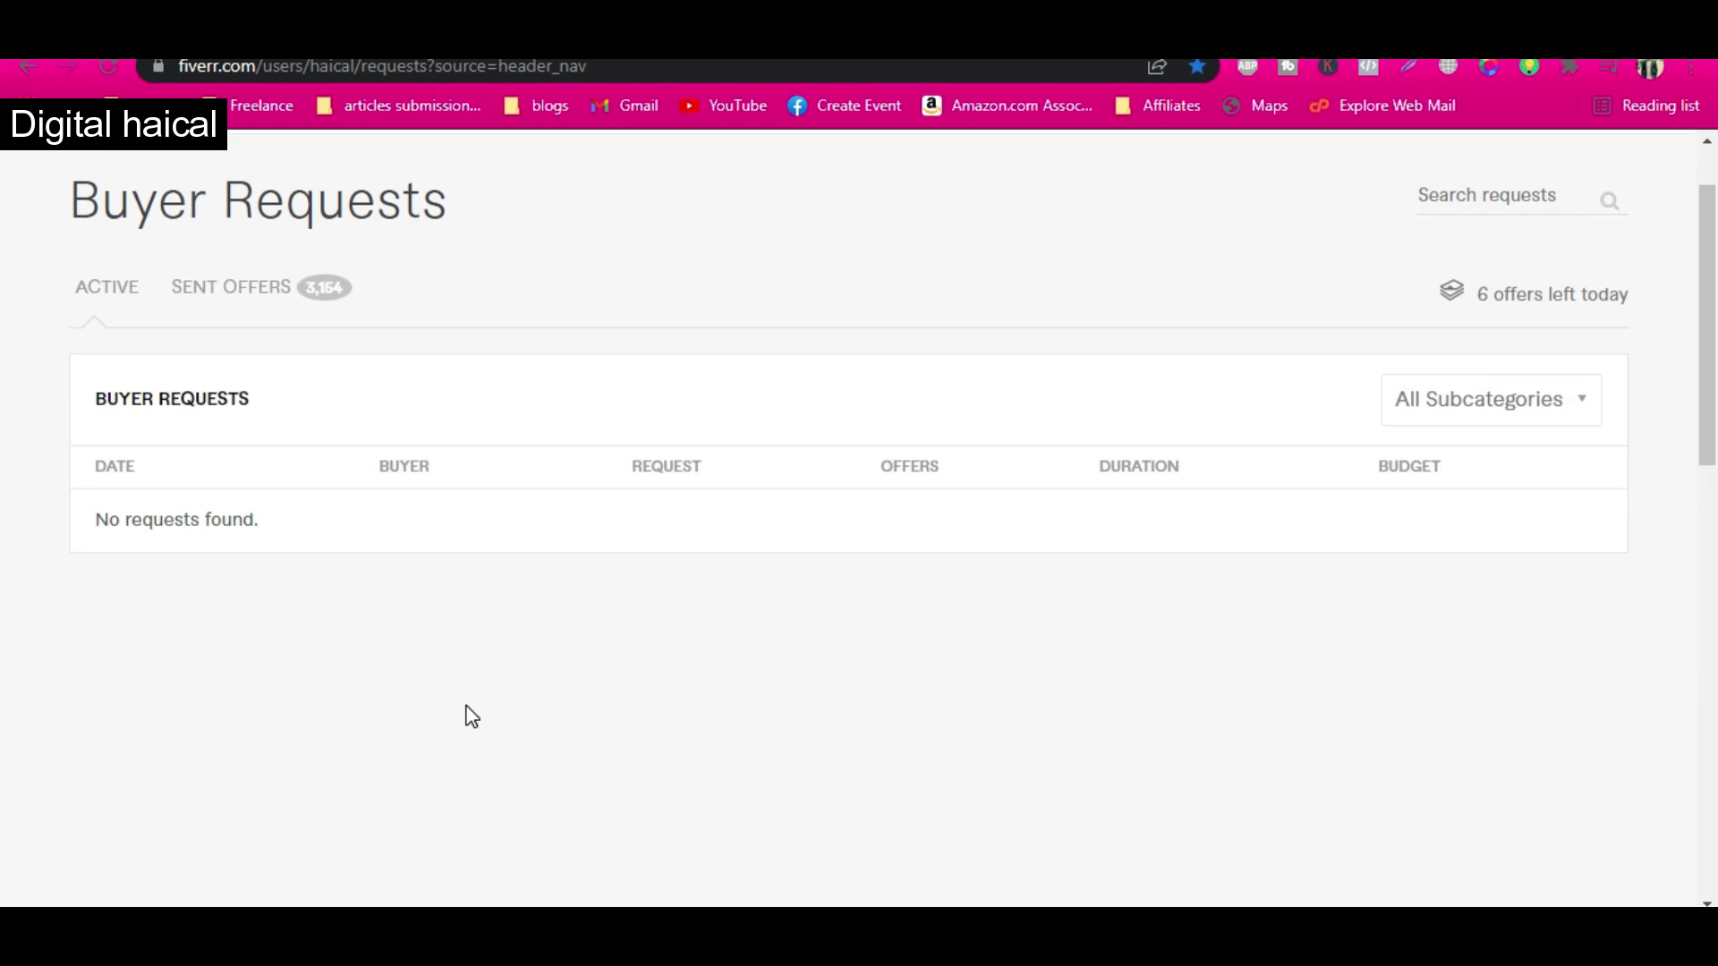
scroll(471, 716, up, 3)
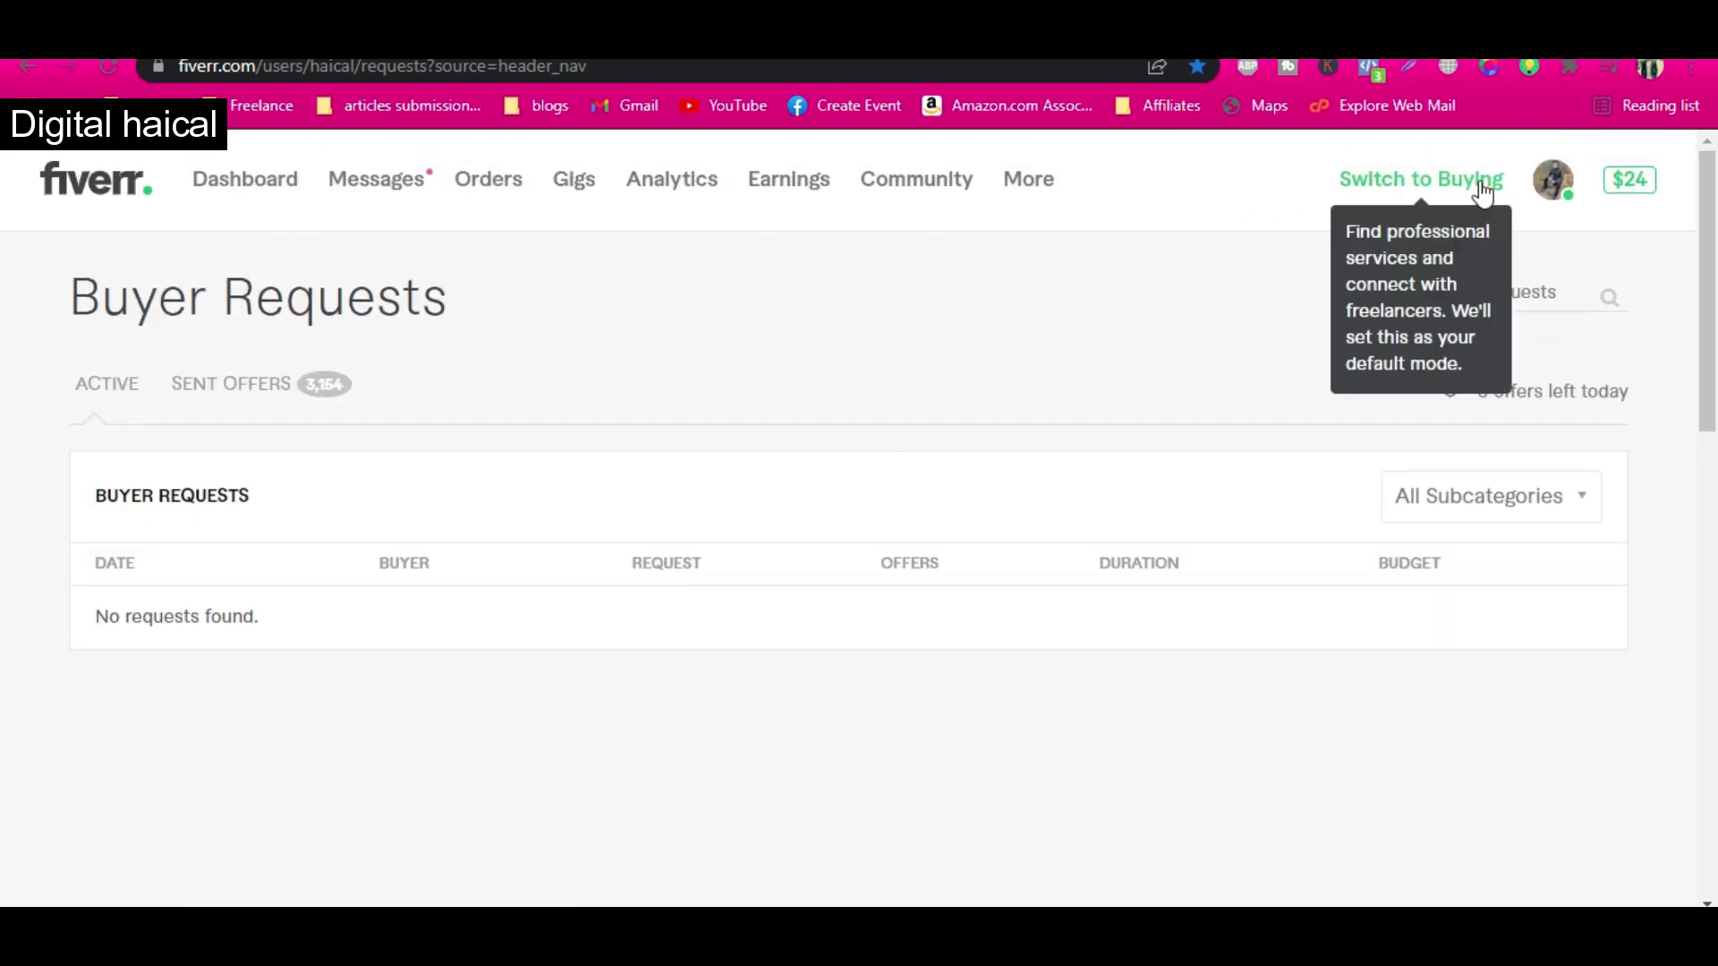
Switch the account to buying mode and view the gigs on the already open seller profile.
click(1451, 181)
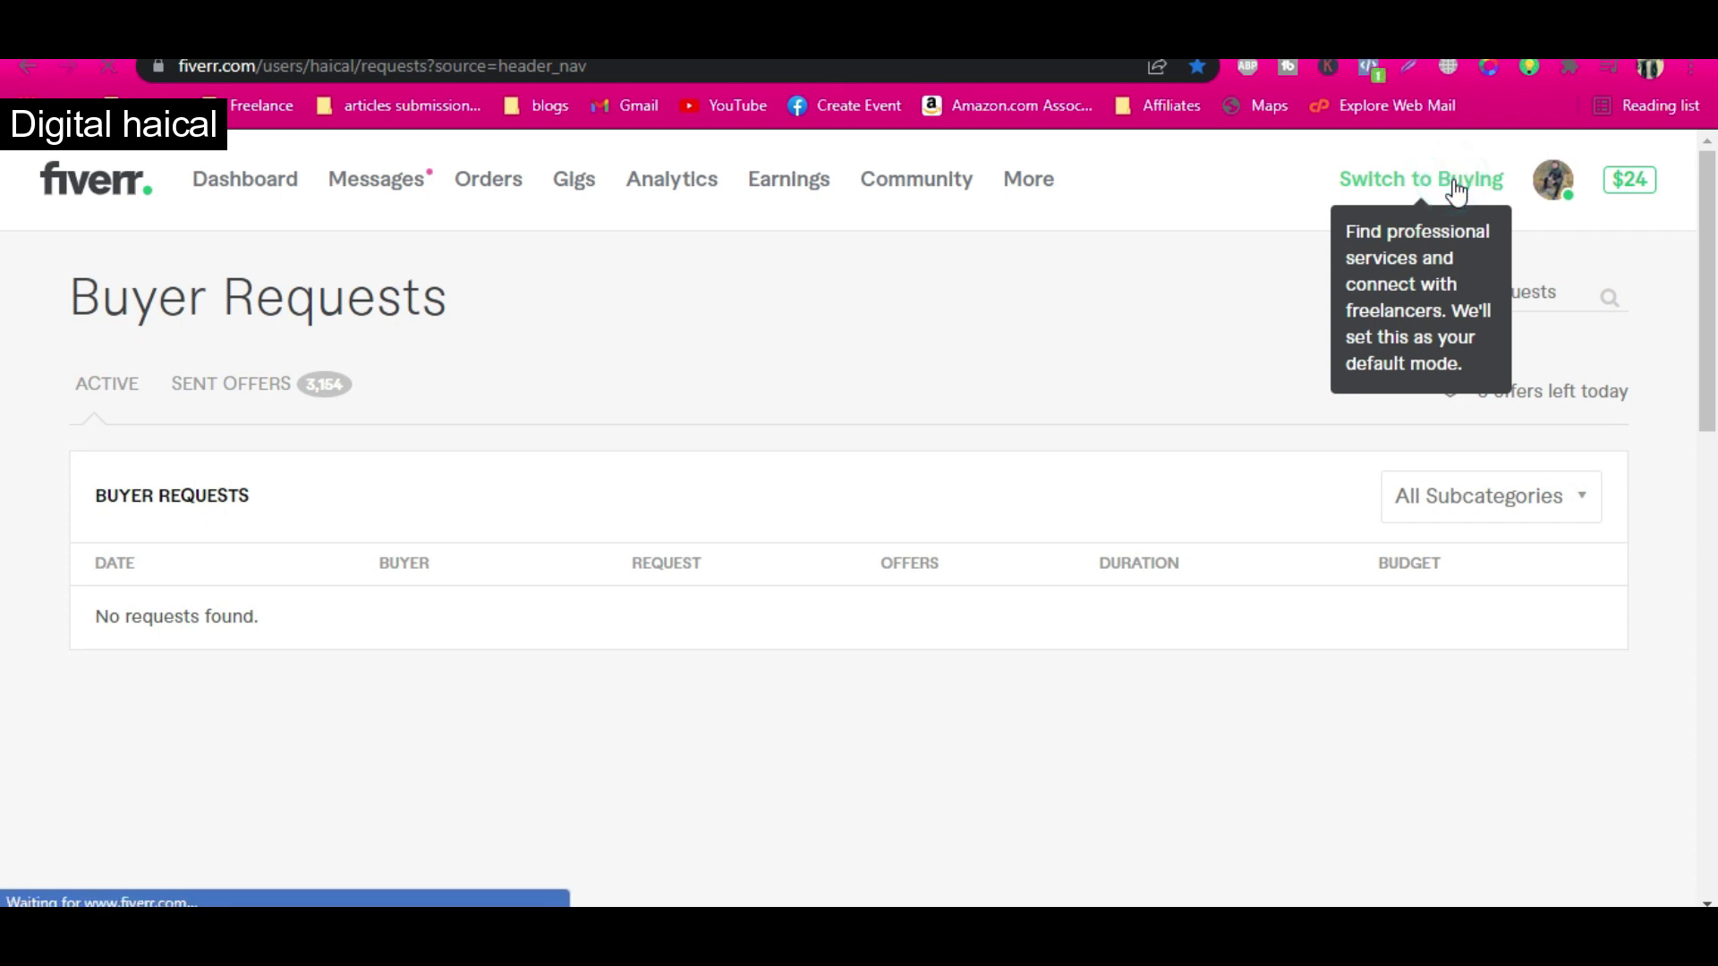
click(483, 34)
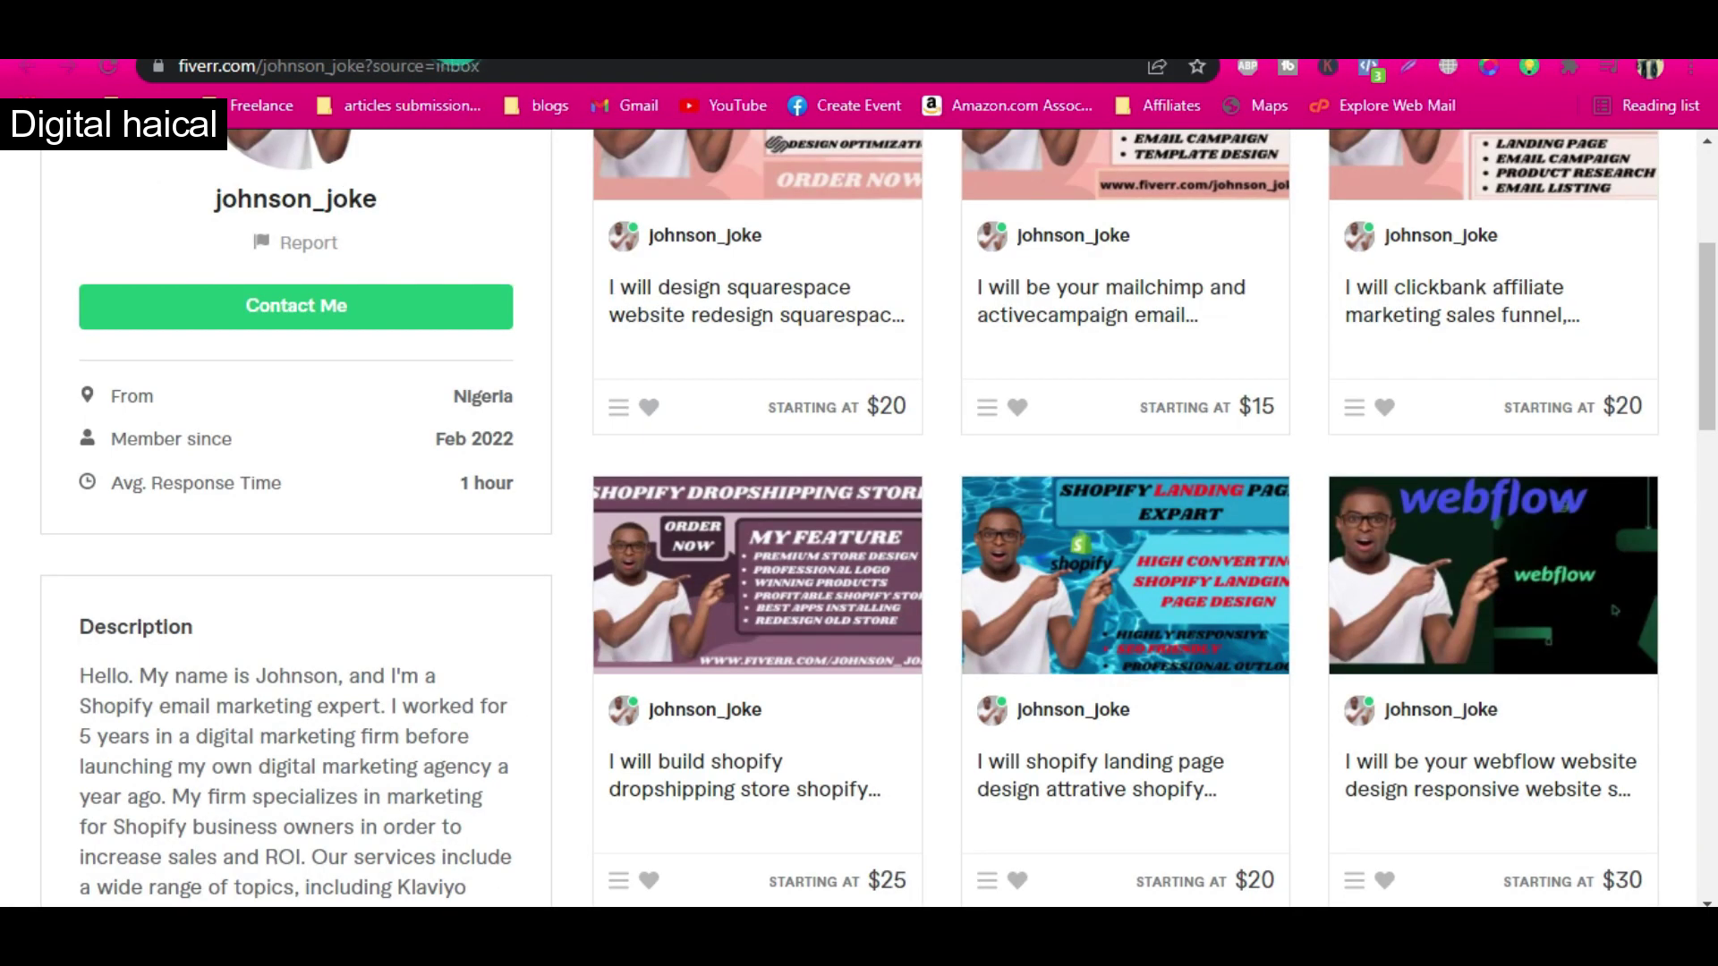
scroll(562, 279, up, 1)
scroll(562, 279, up, 3)
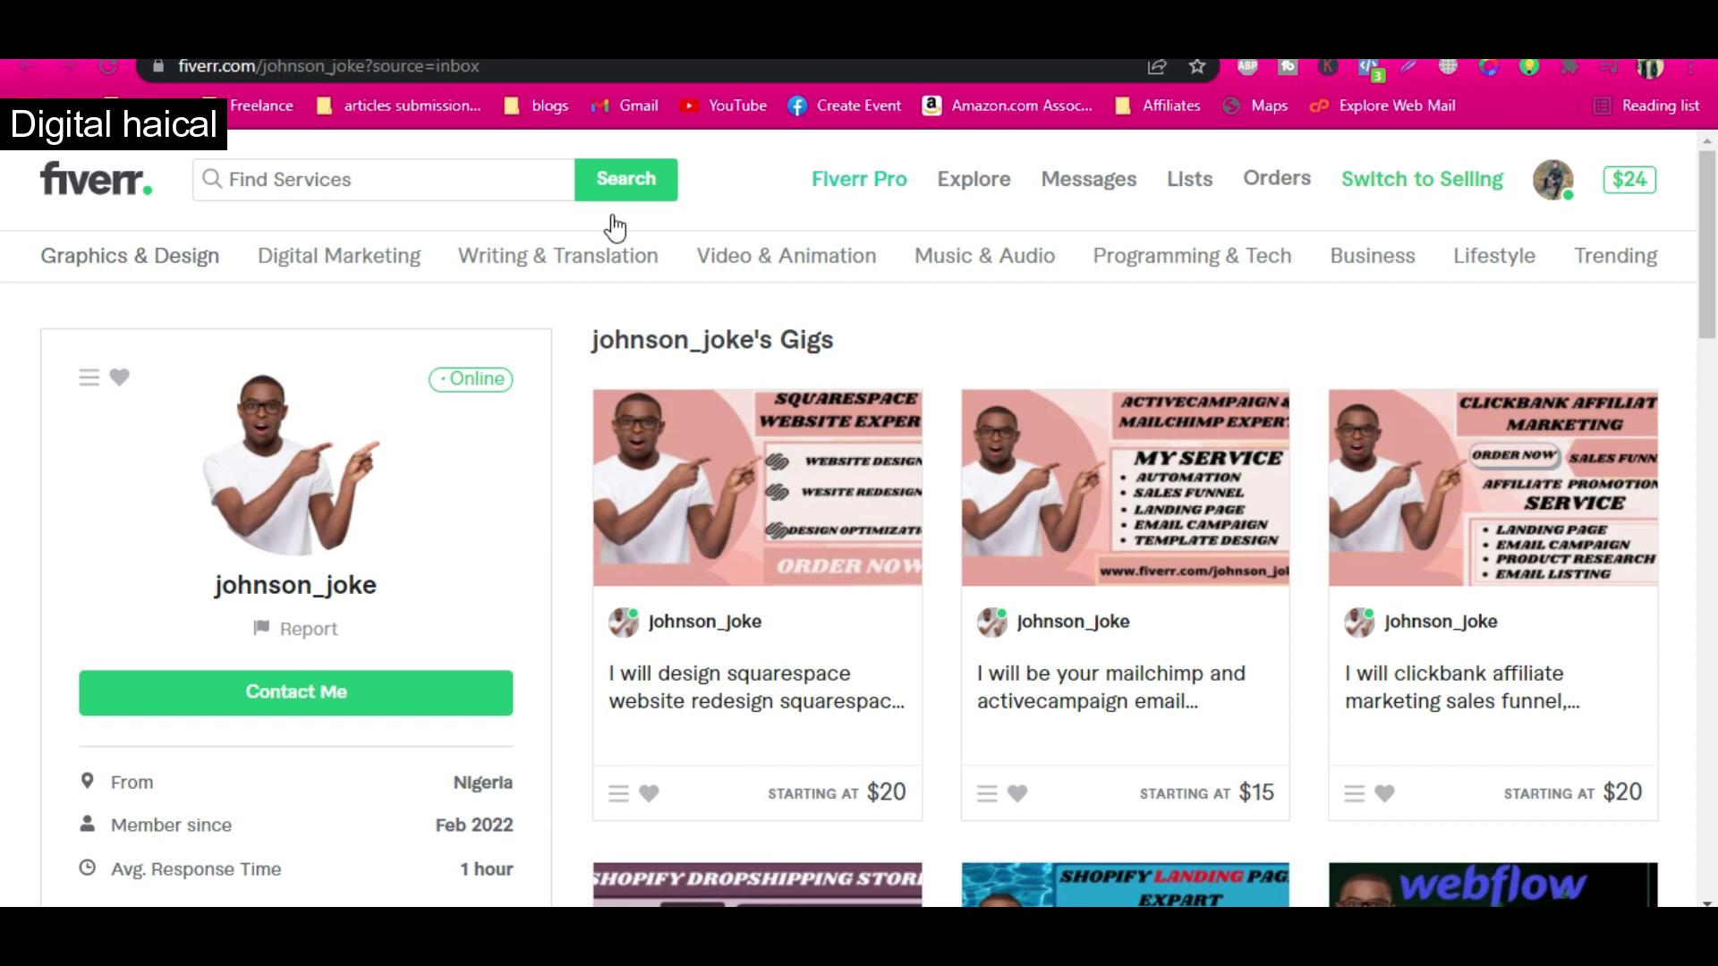
Go to the new buyer request form and review its description, category, delivery time and budget fields.
click(572, 34)
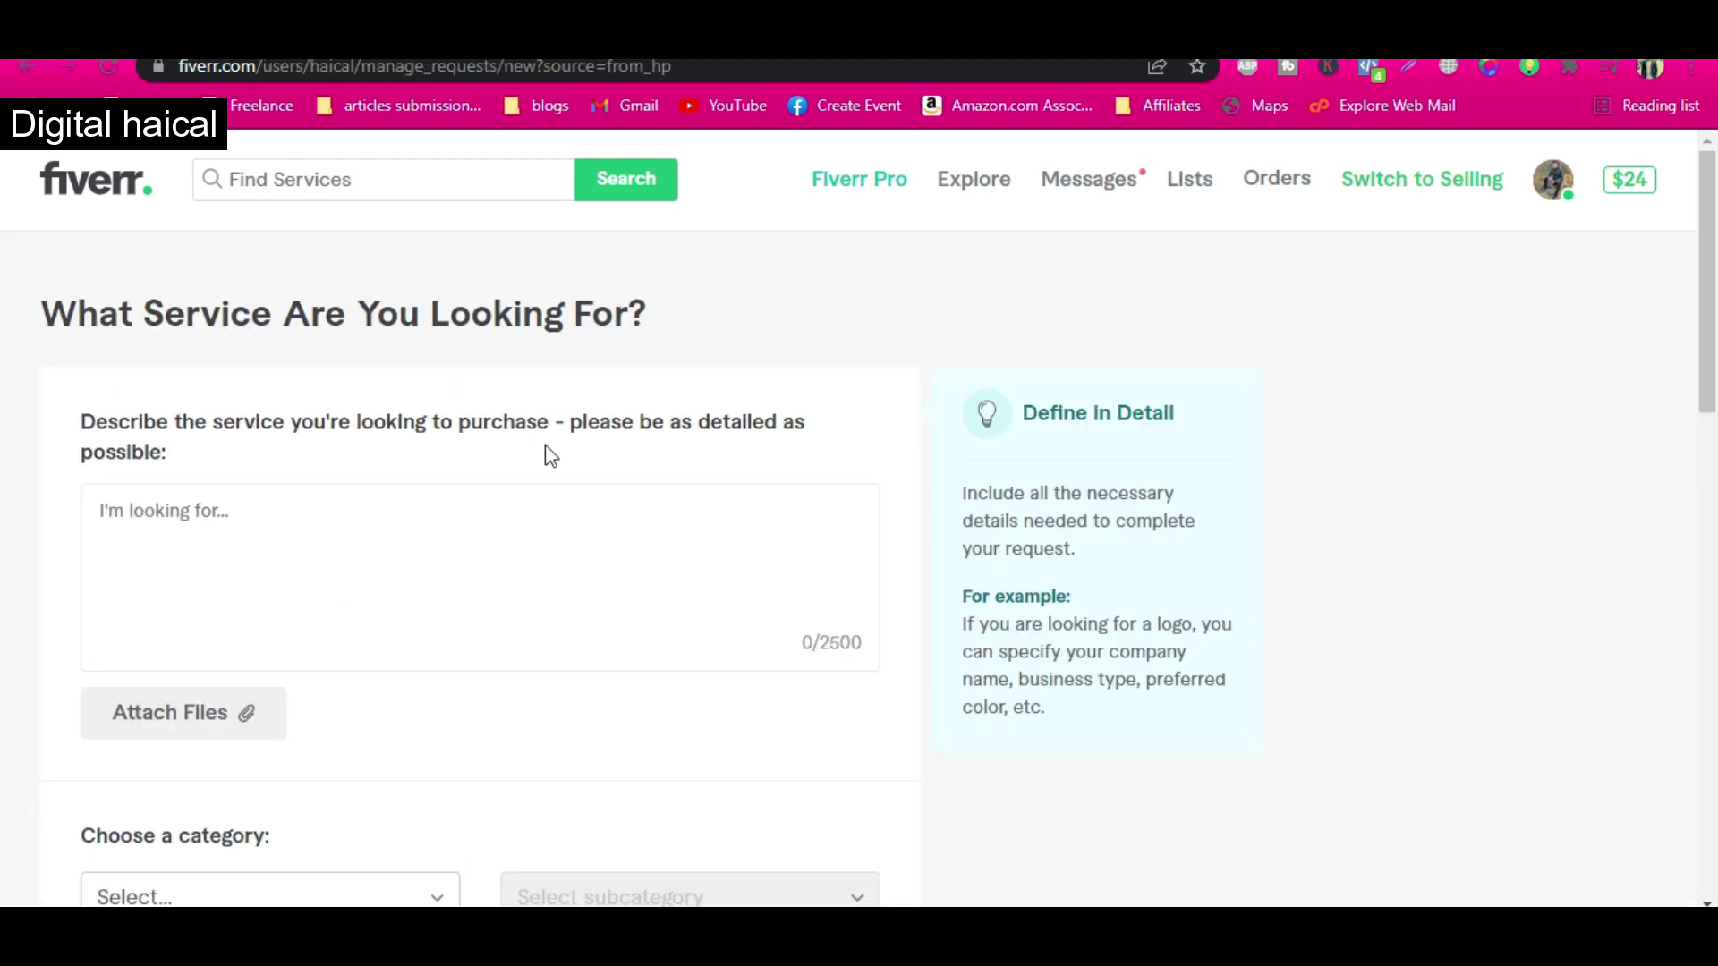
scroll(501, 554, down, 2)
scroll(499, 553, down, 1)
scroll(498, 557, up, 1)
scroll(498, 555, down, 3)
scroll(431, 719, down, 3)
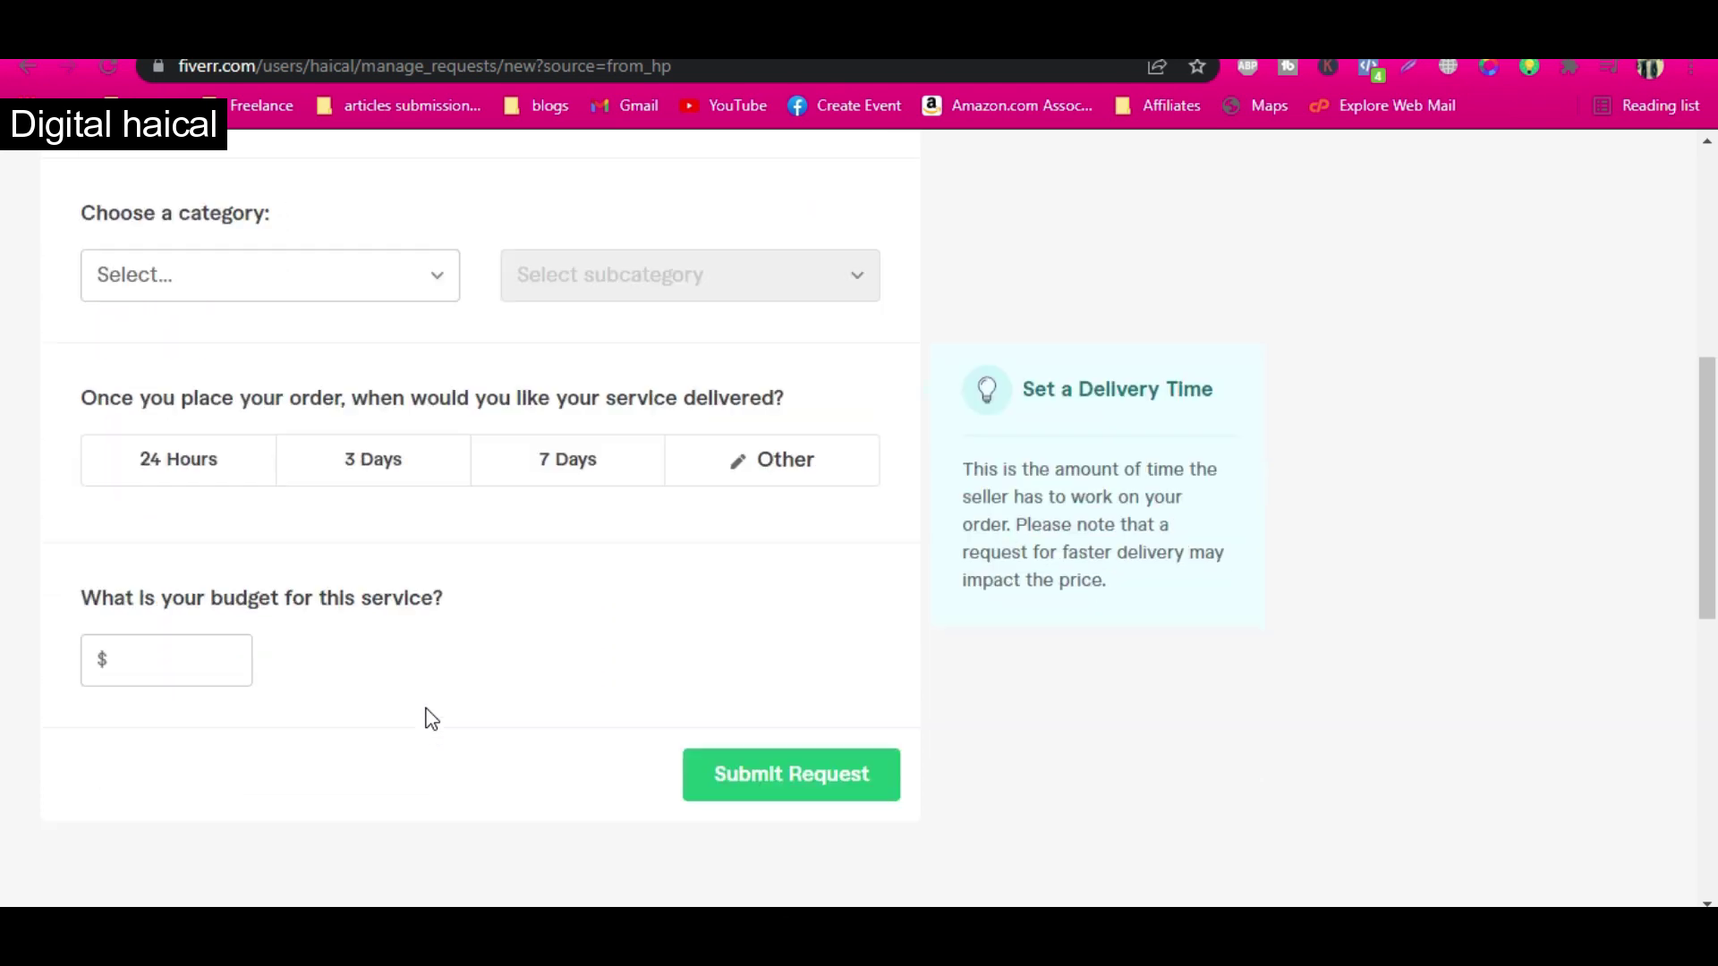
scroll(721, 668, up, 8)
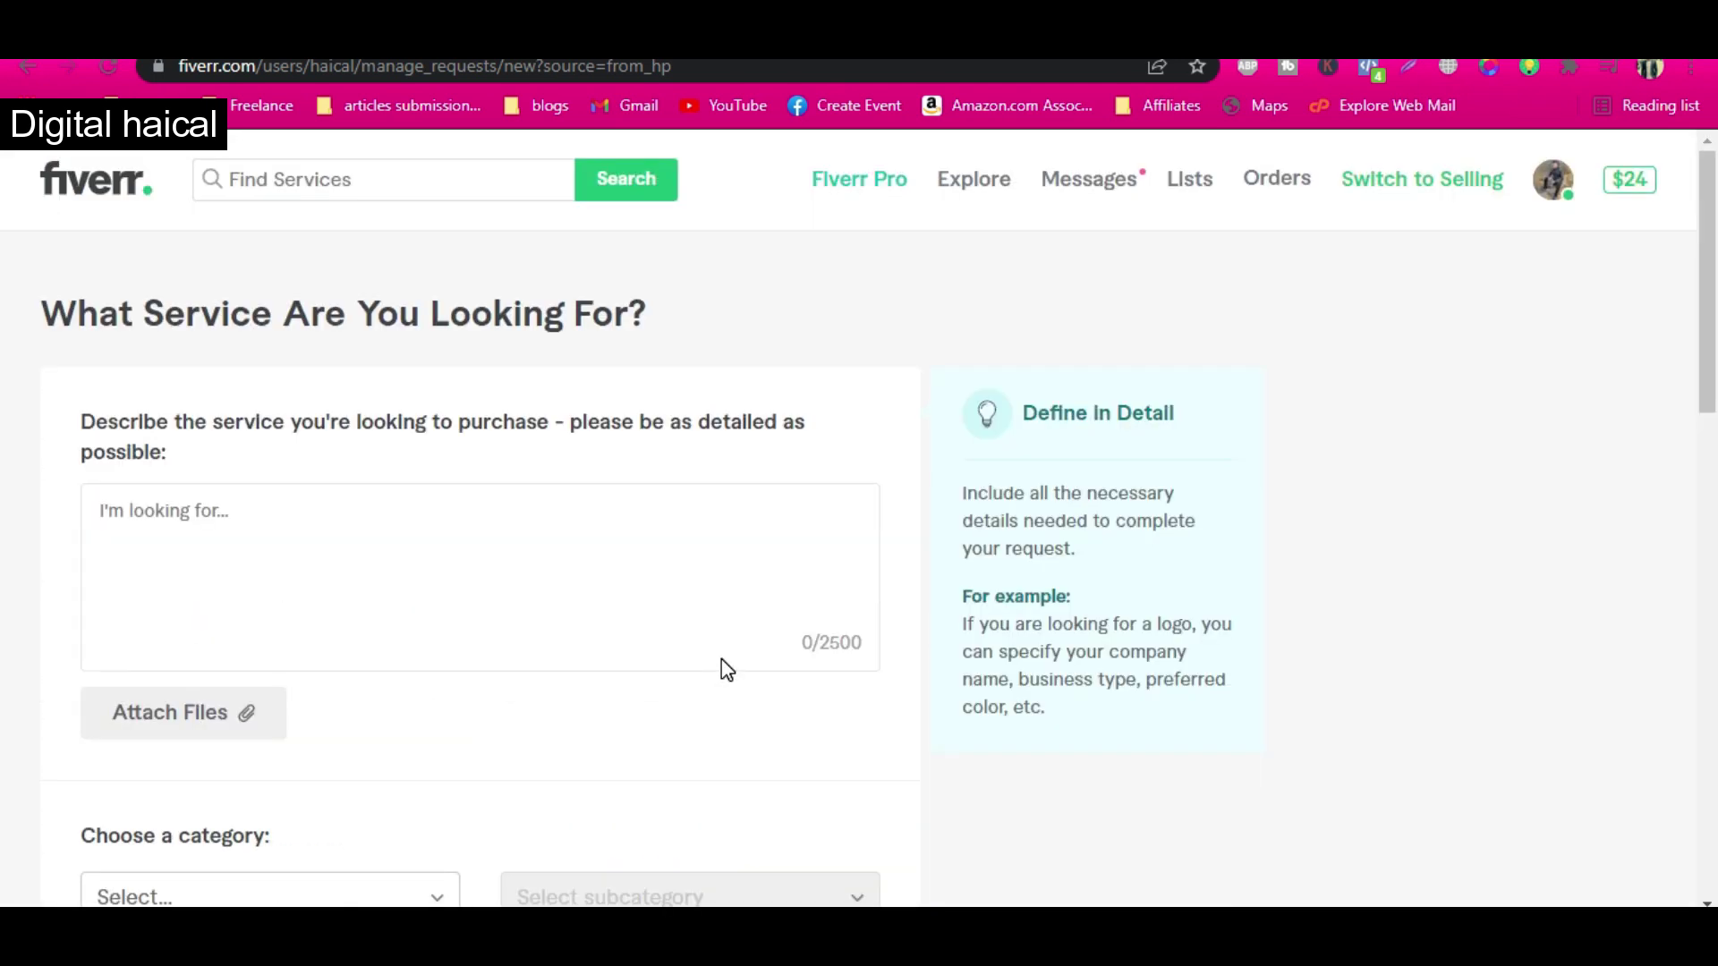
Return to the buyer home page and open the offers received for the Squarespace expert request from the notifications.
click(1414, 184)
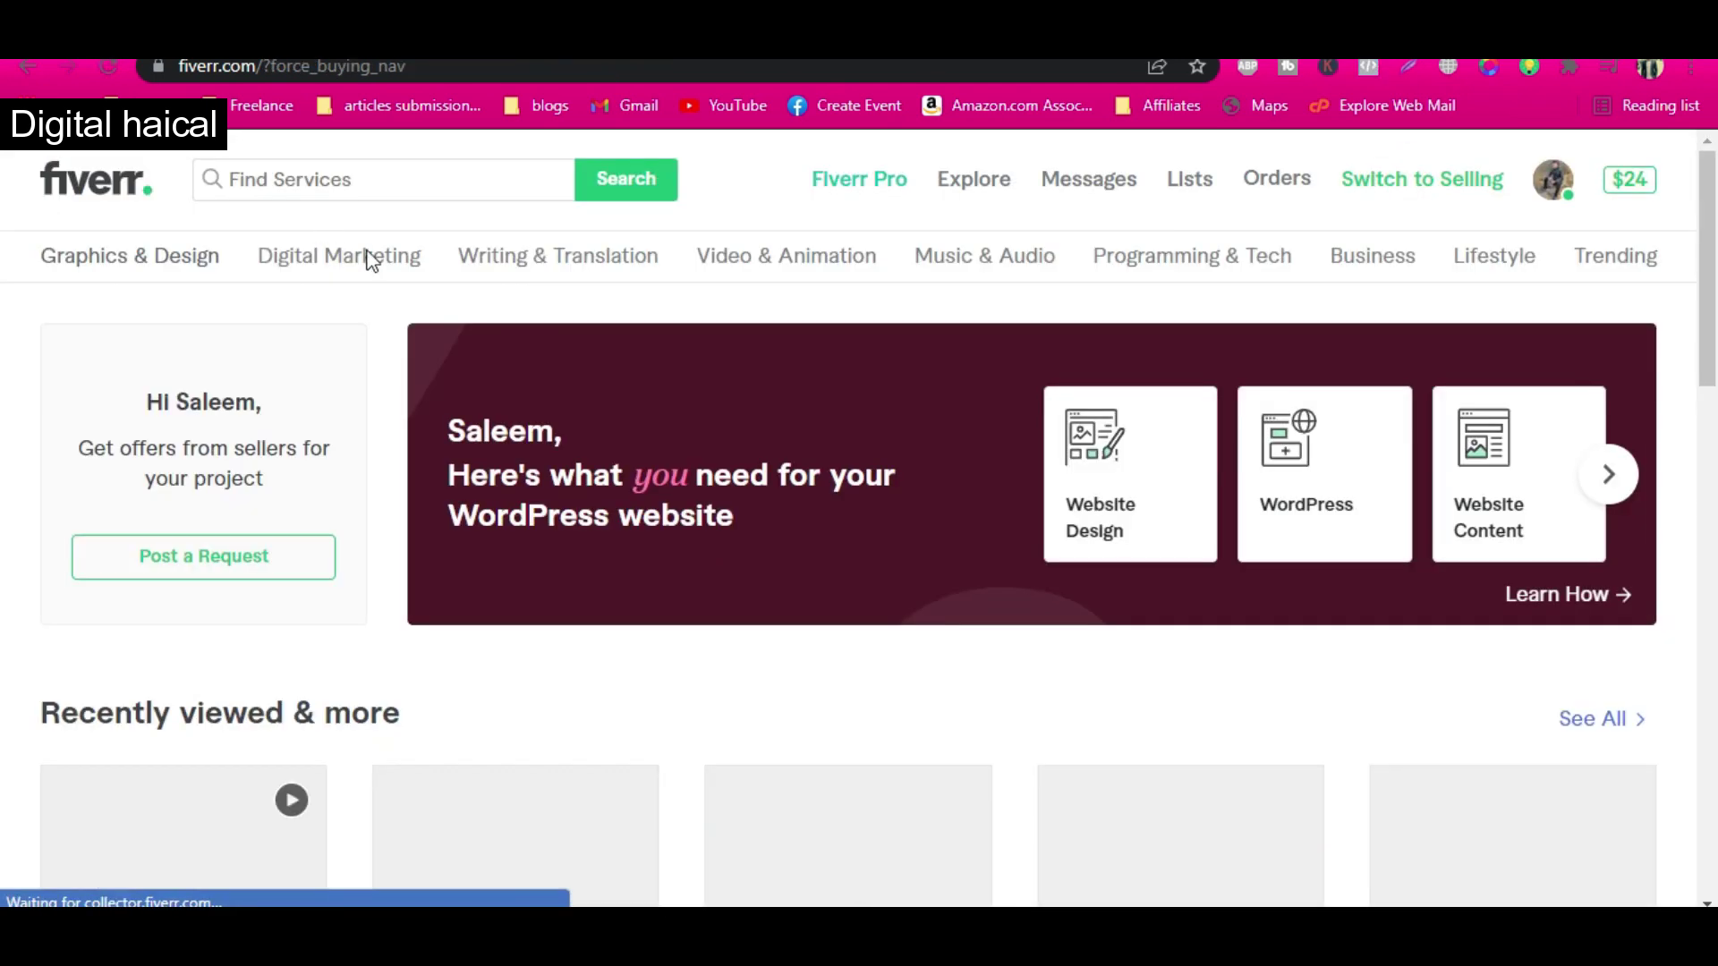
click(1084, 189)
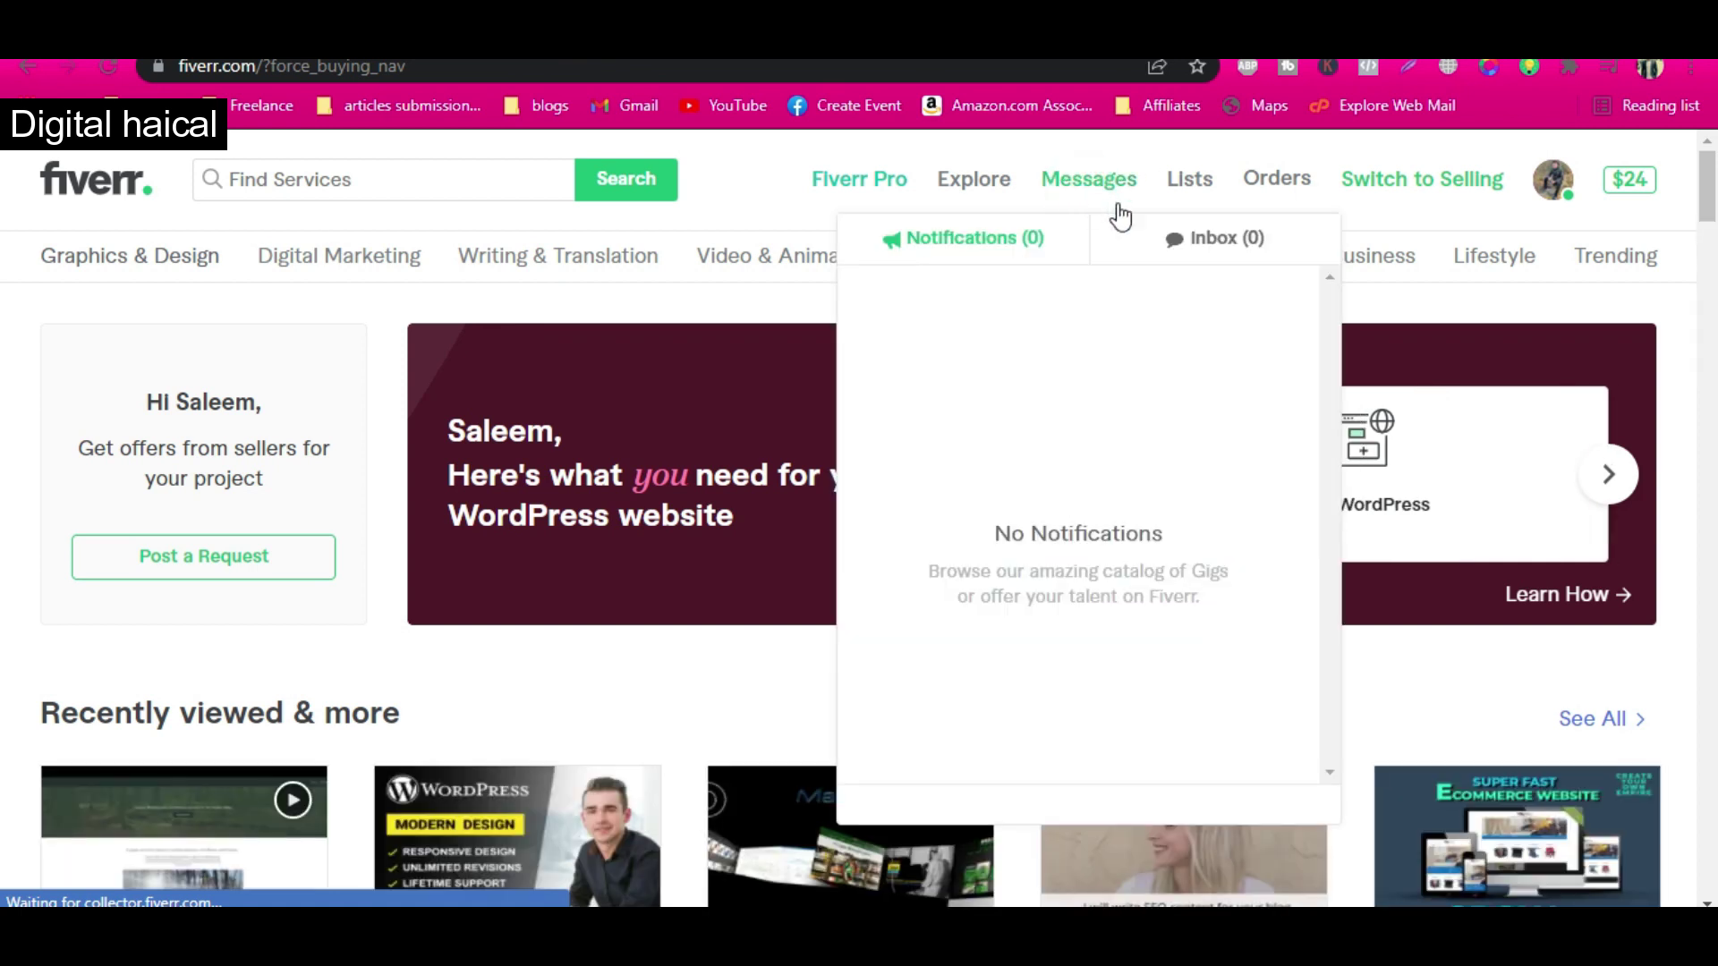
click(1117, 313)
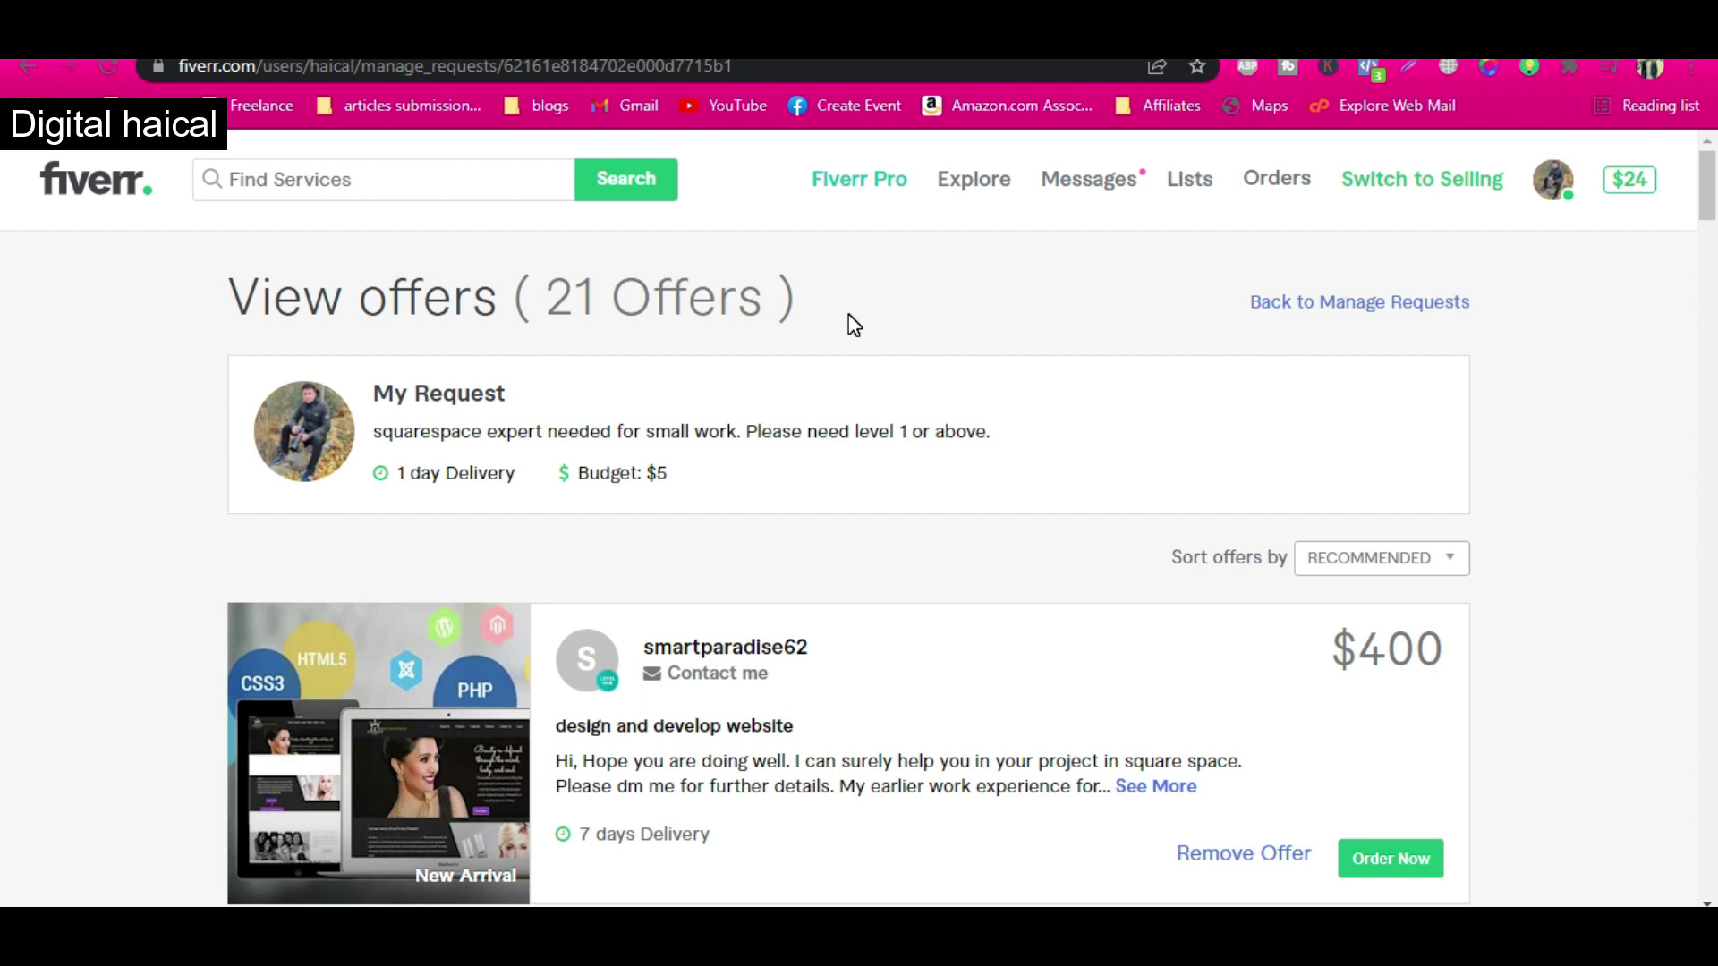
Review the Squarespace expert request's seller level requirement, delivery time and budget, and the number of offers received.
drag(414, 433, 973, 436)
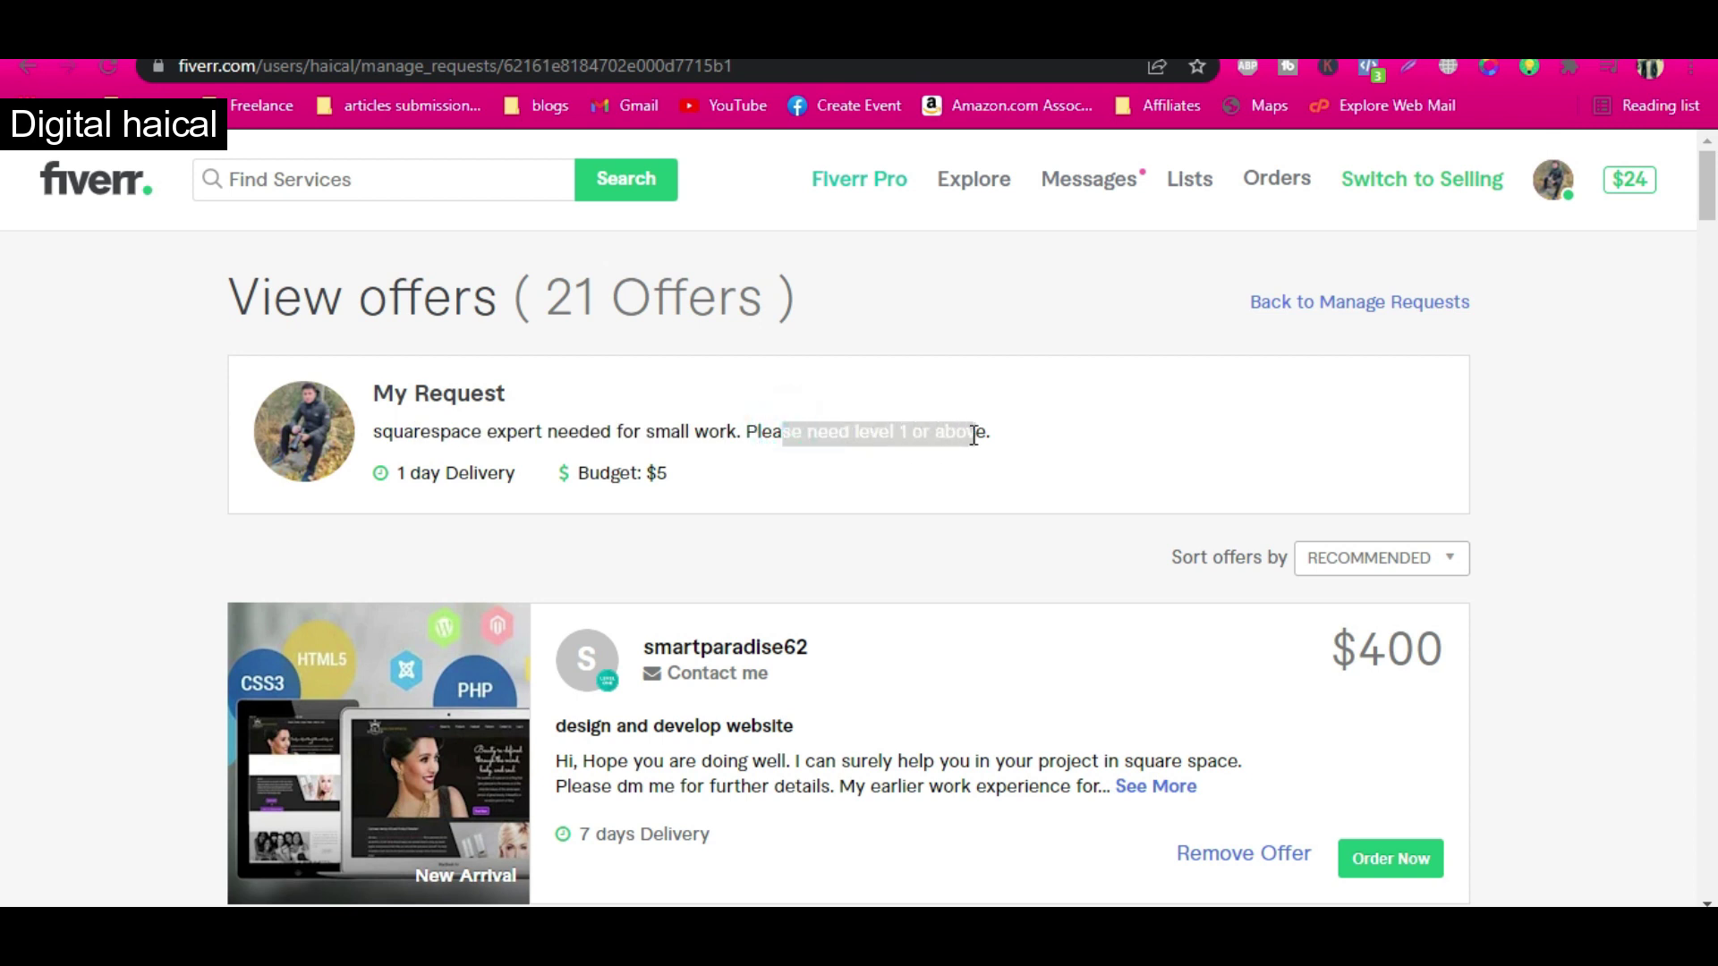
click(715, 474)
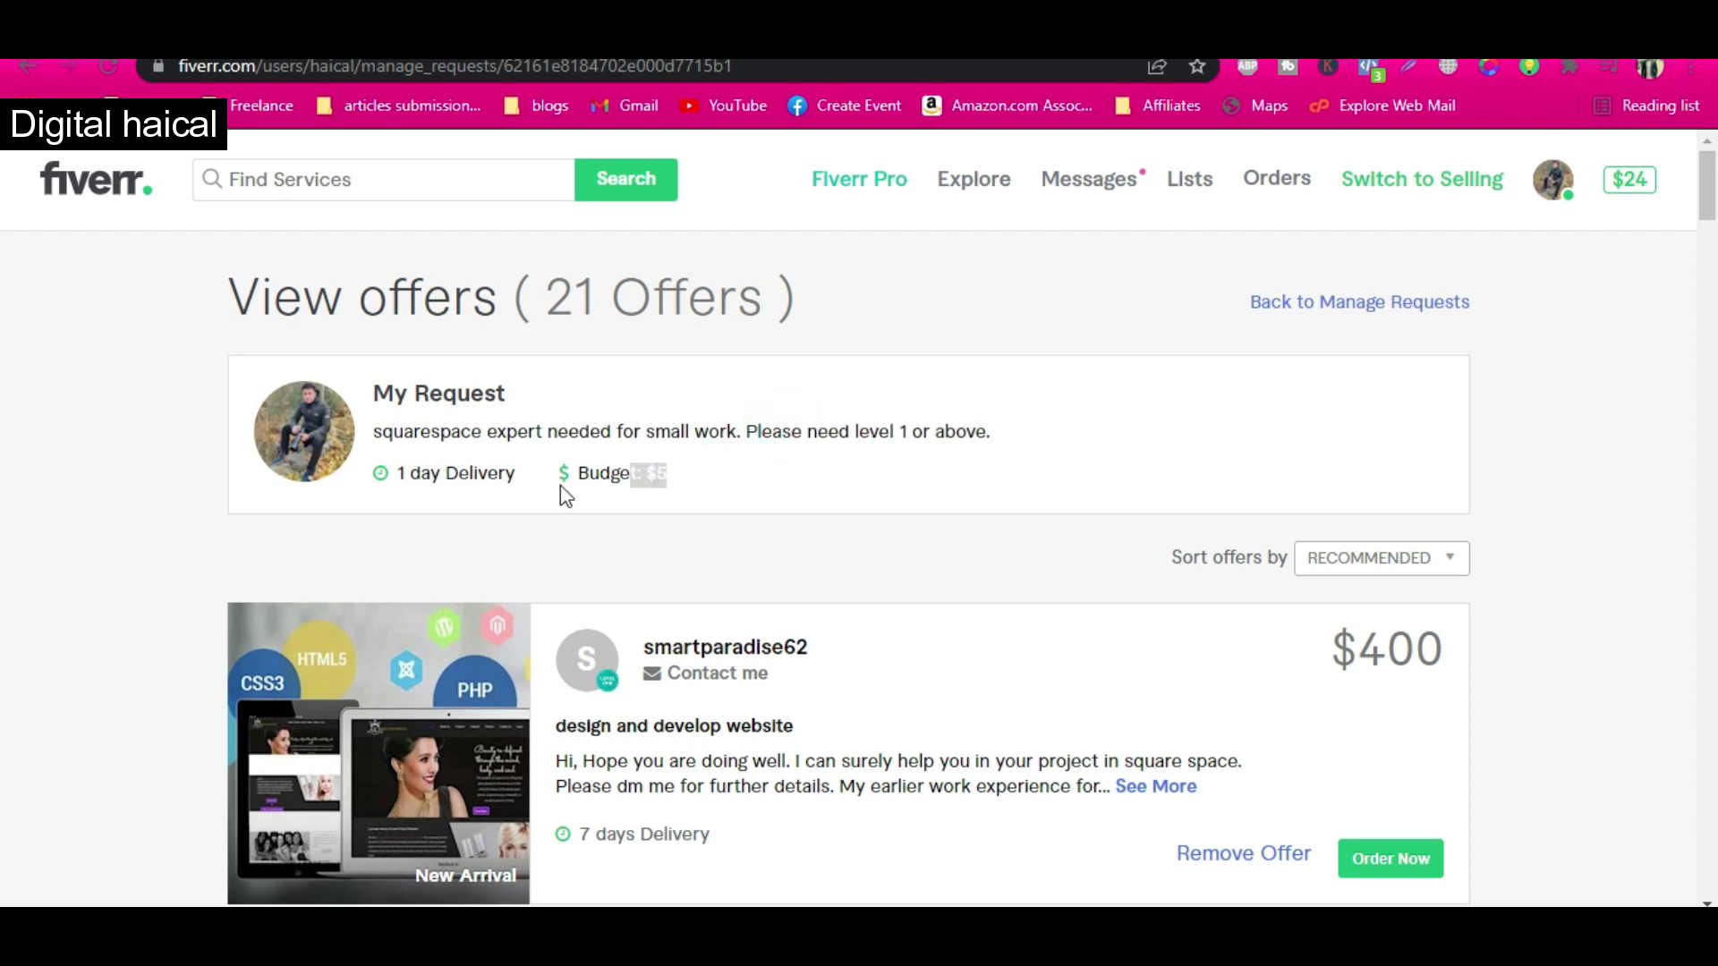
drag(523, 498, 414, 475)
click(819, 487)
drag(850, 295, 235, 309)
click(143, 375)
scroll(703, 465, down, 2)
scroll(703, 460, up, 2)
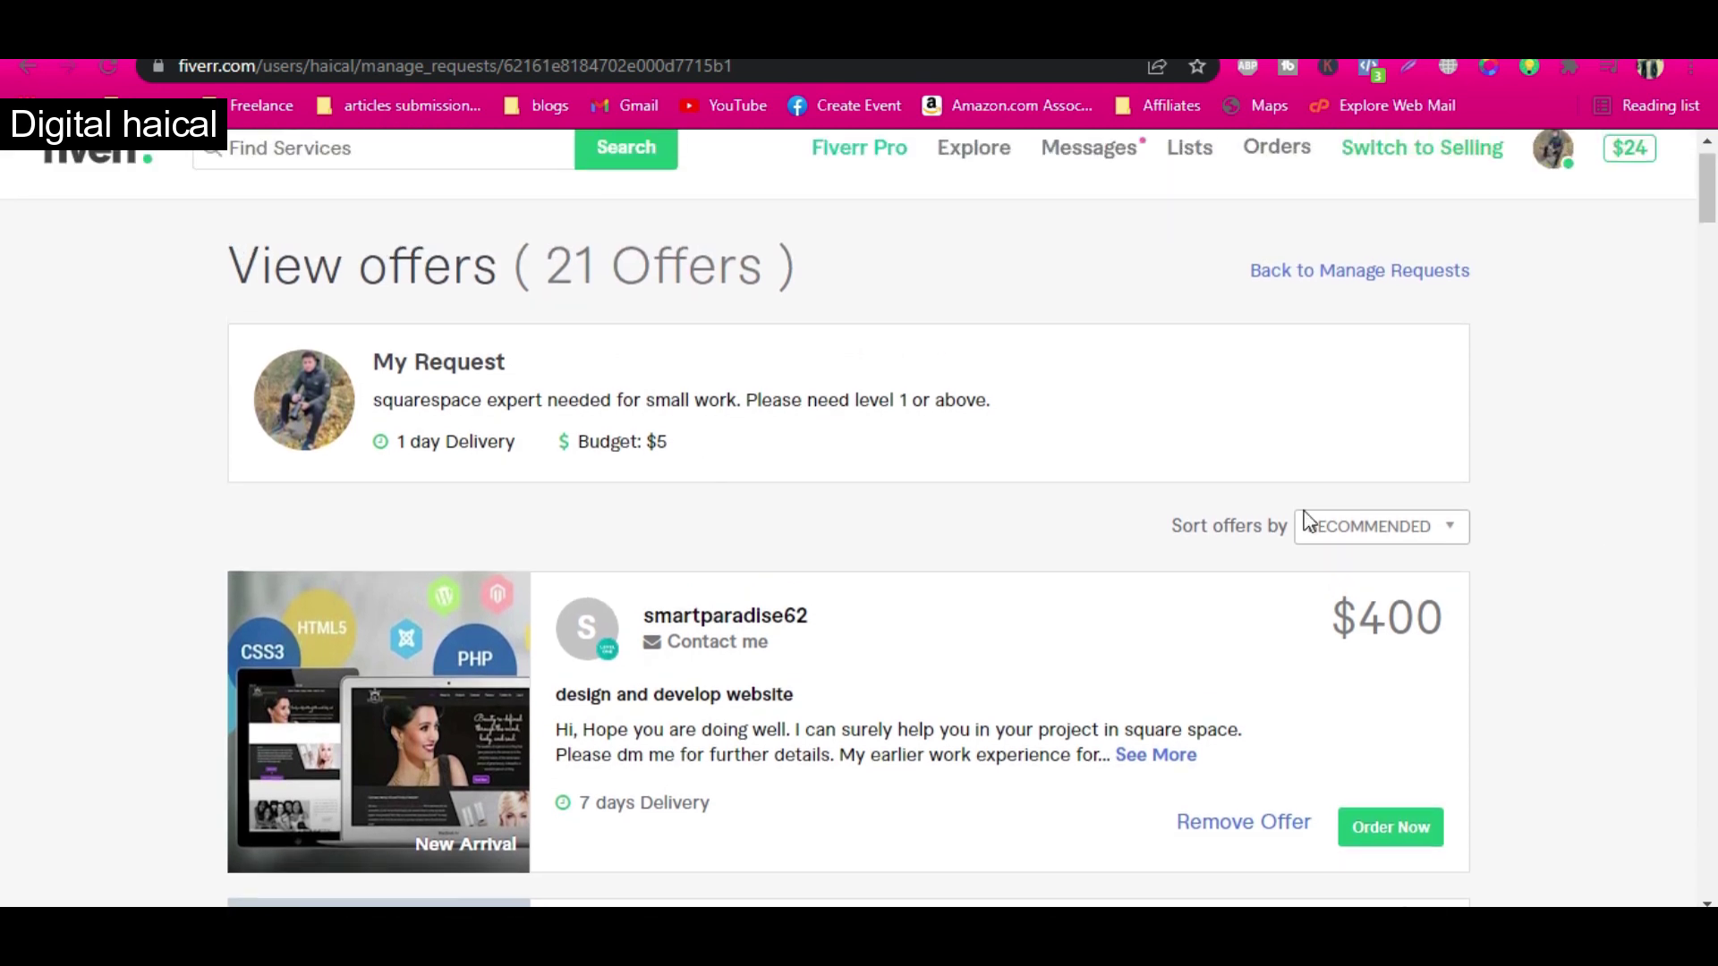
Sort the received offers by Seller Online and look through the sellers' messages, prices and delivery times.
click(1394, 529)
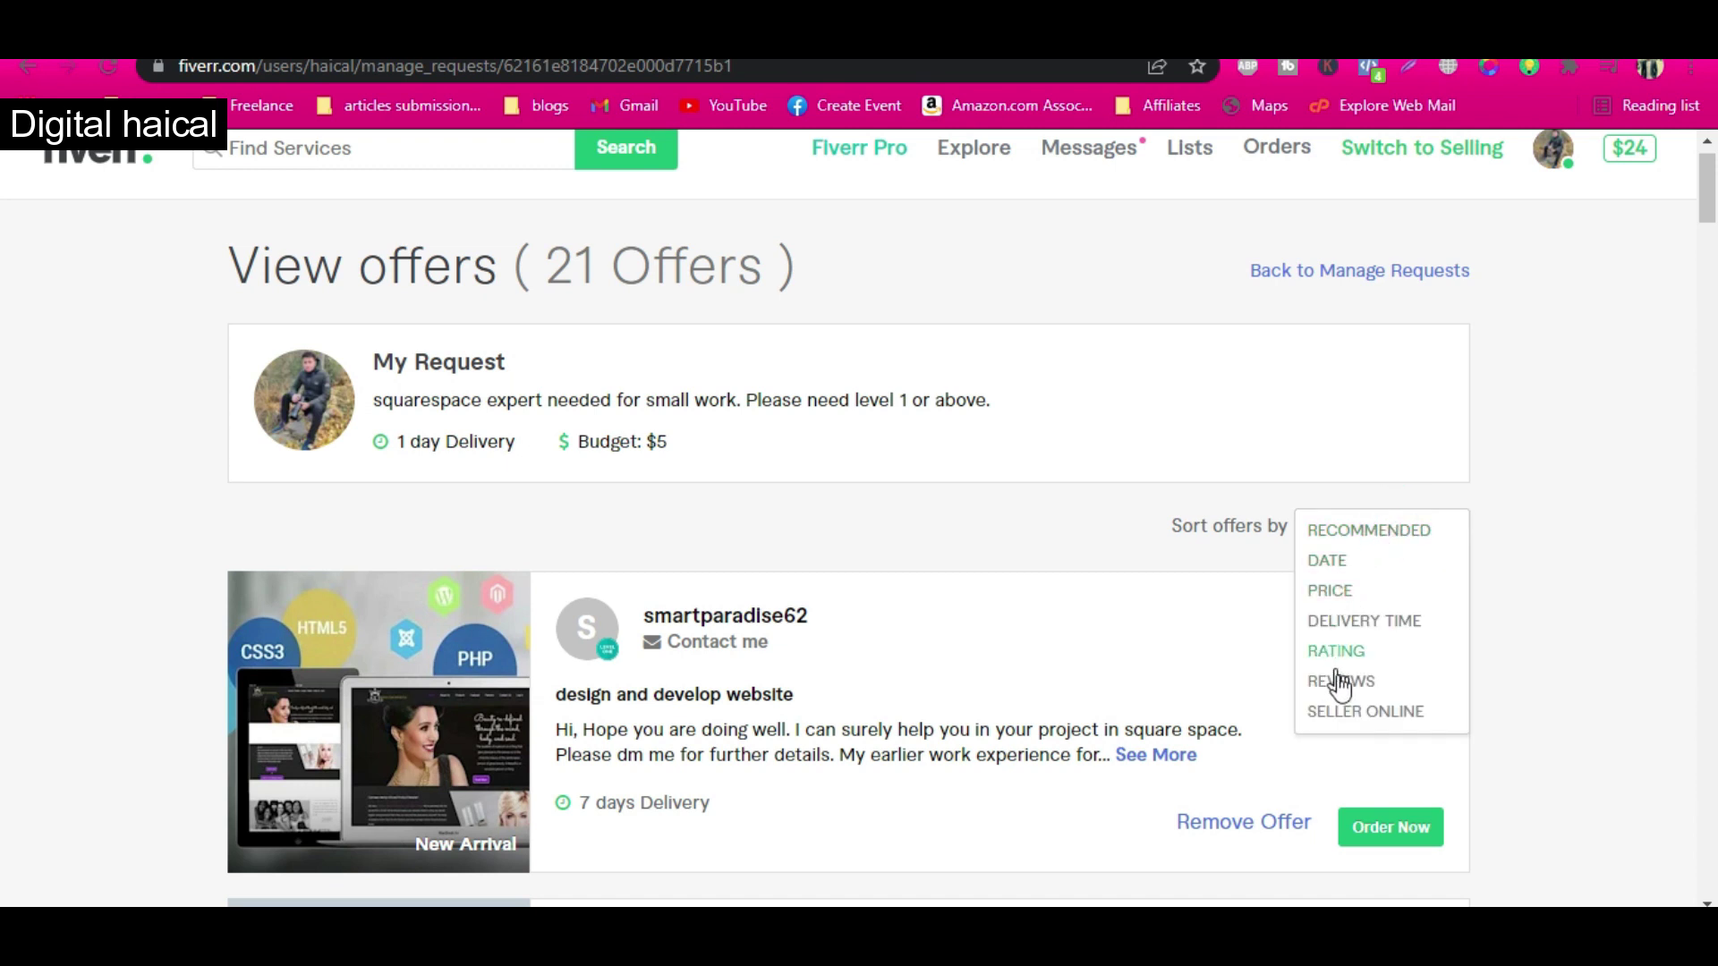
click(1354, 716)
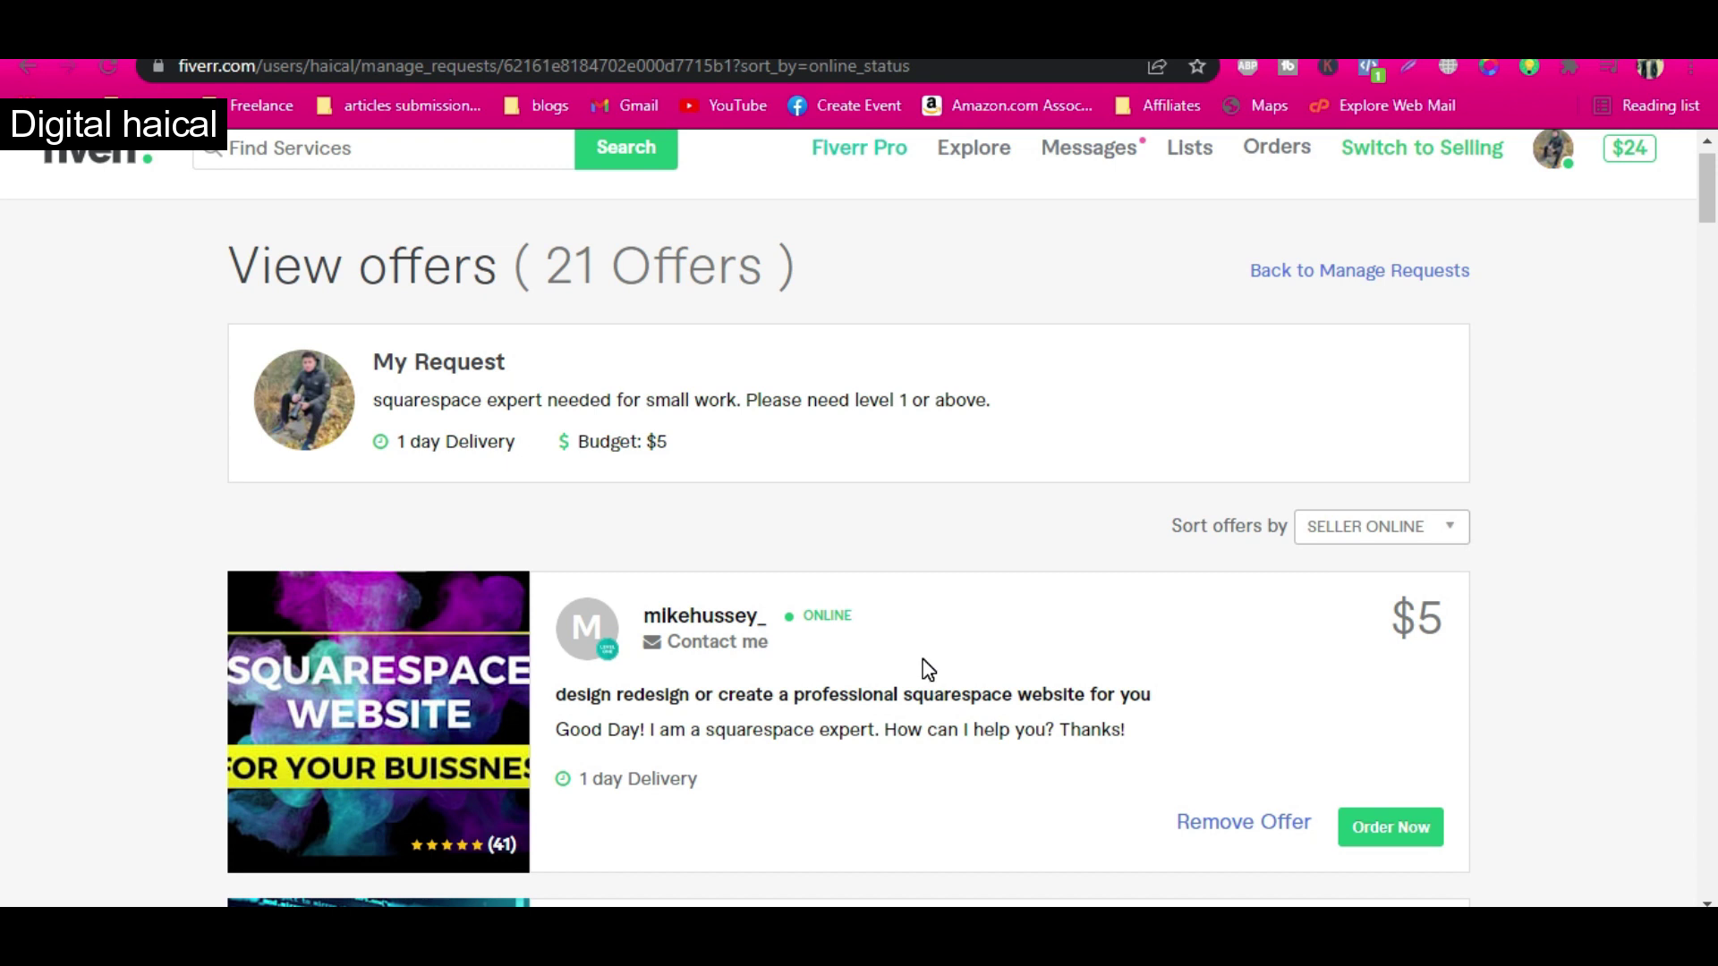
scroll(816, 673, down, 5)
scroll(816, 673, down, 5)
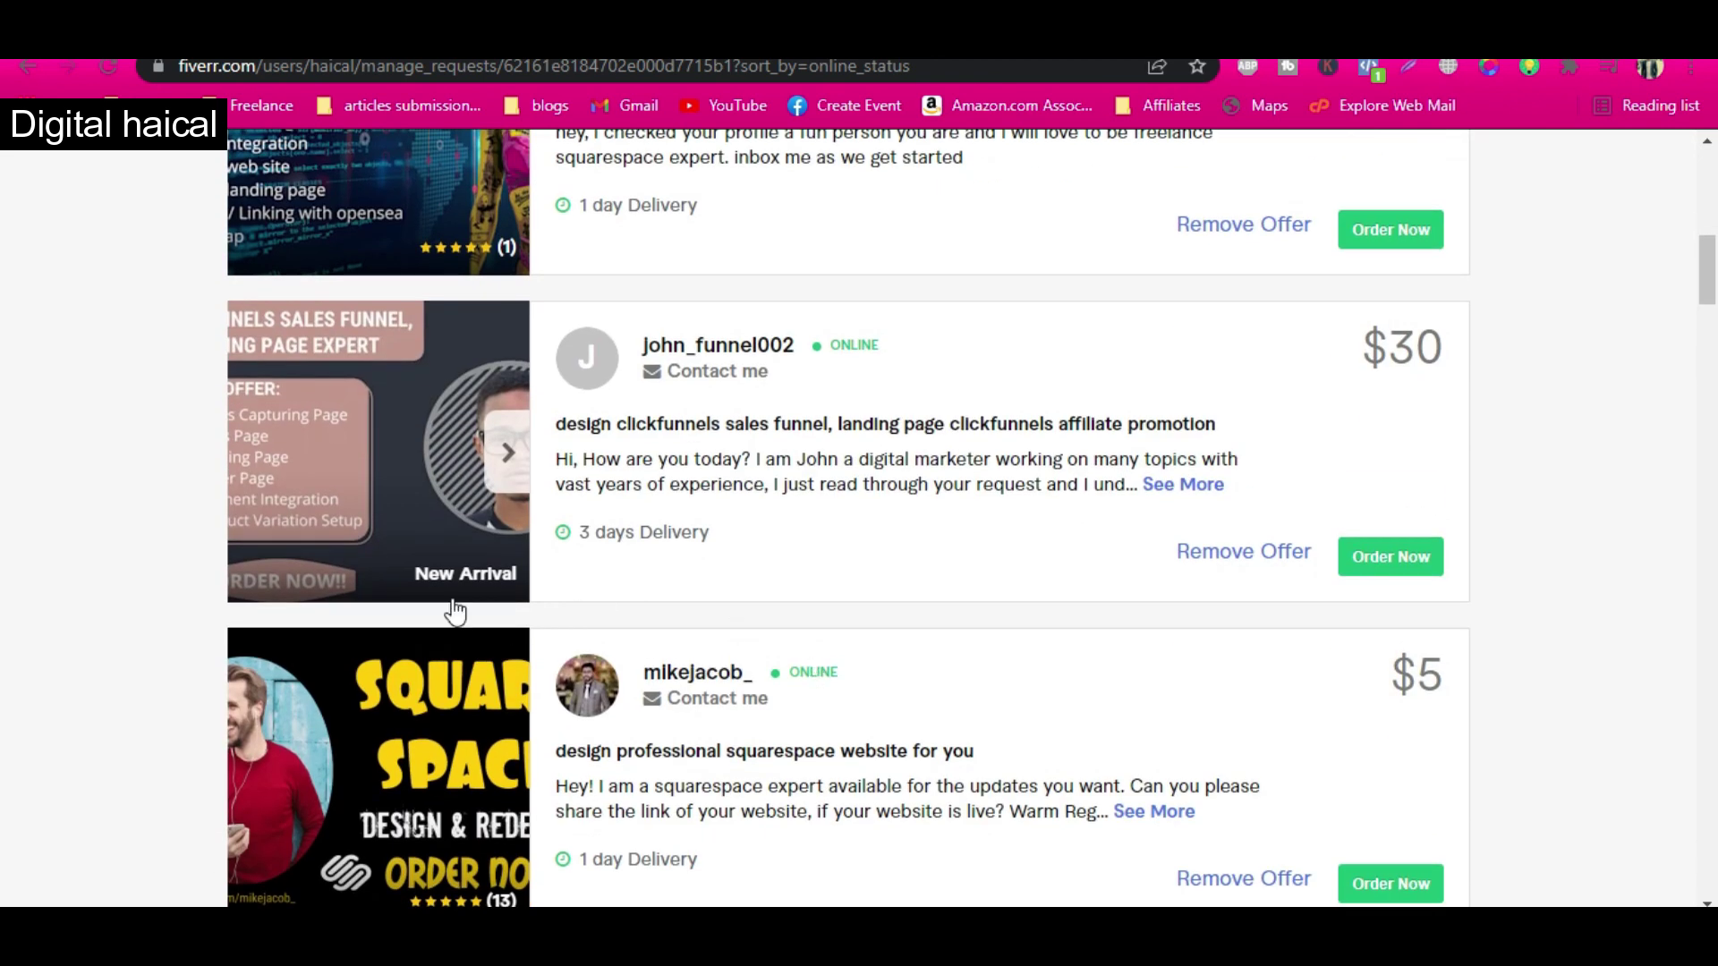
scroll(447, 599, down, 3)
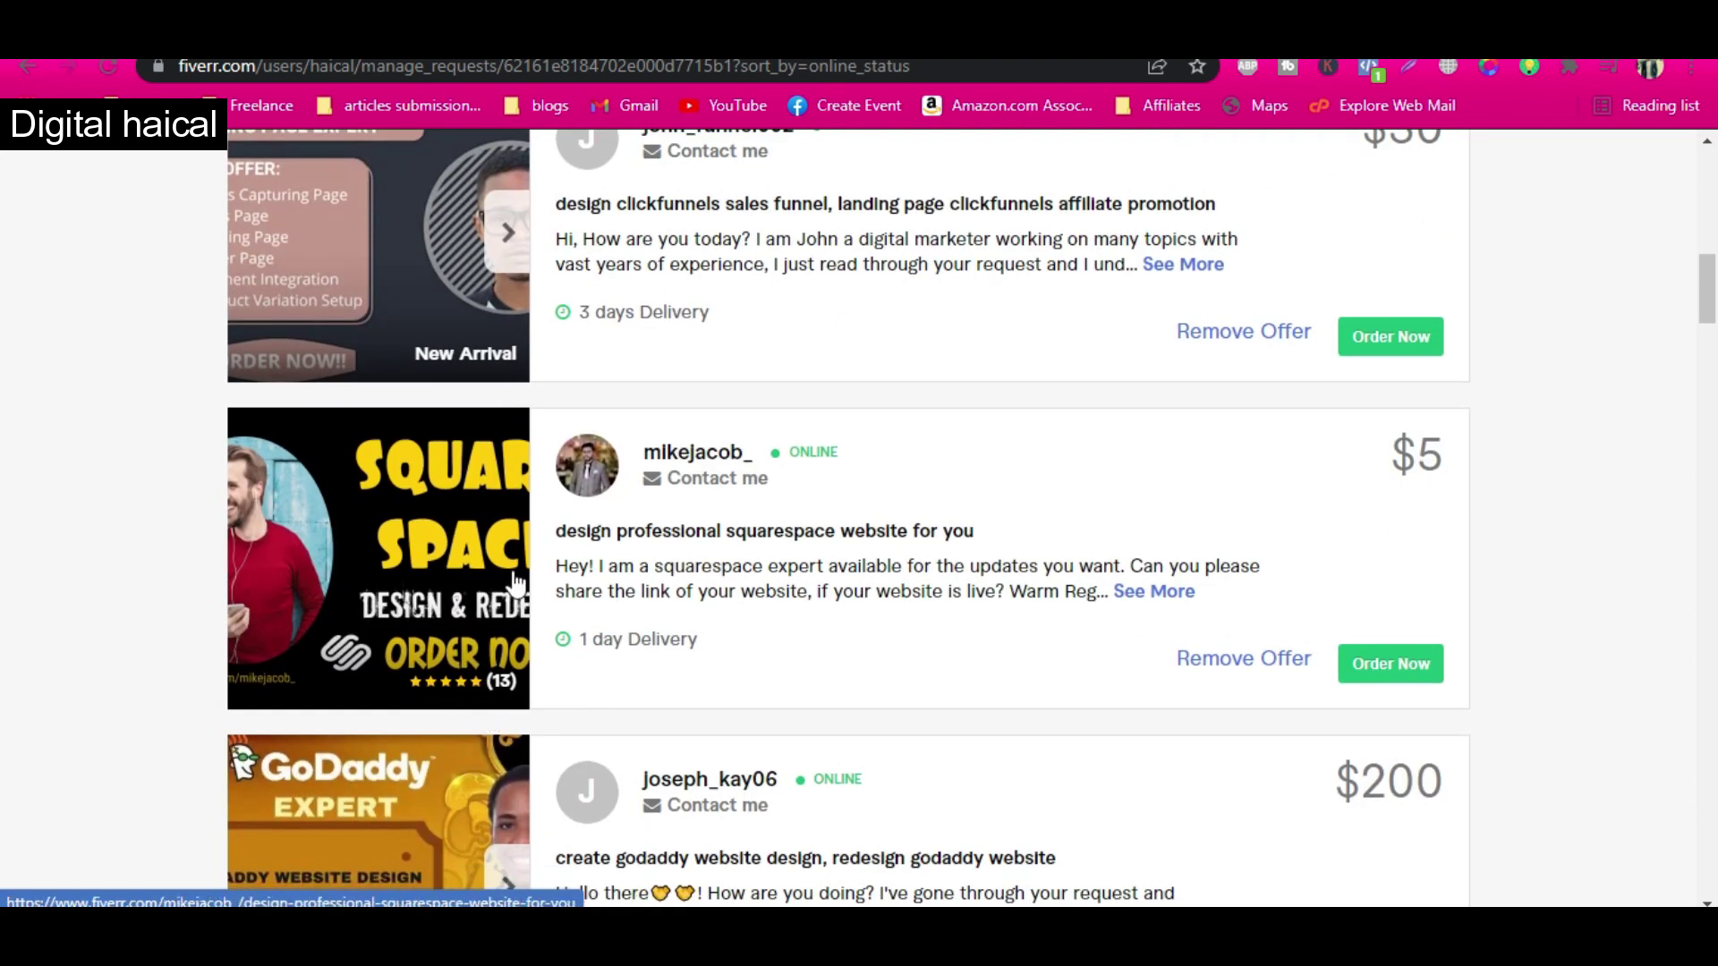
scroll(506, 626, down, 12)
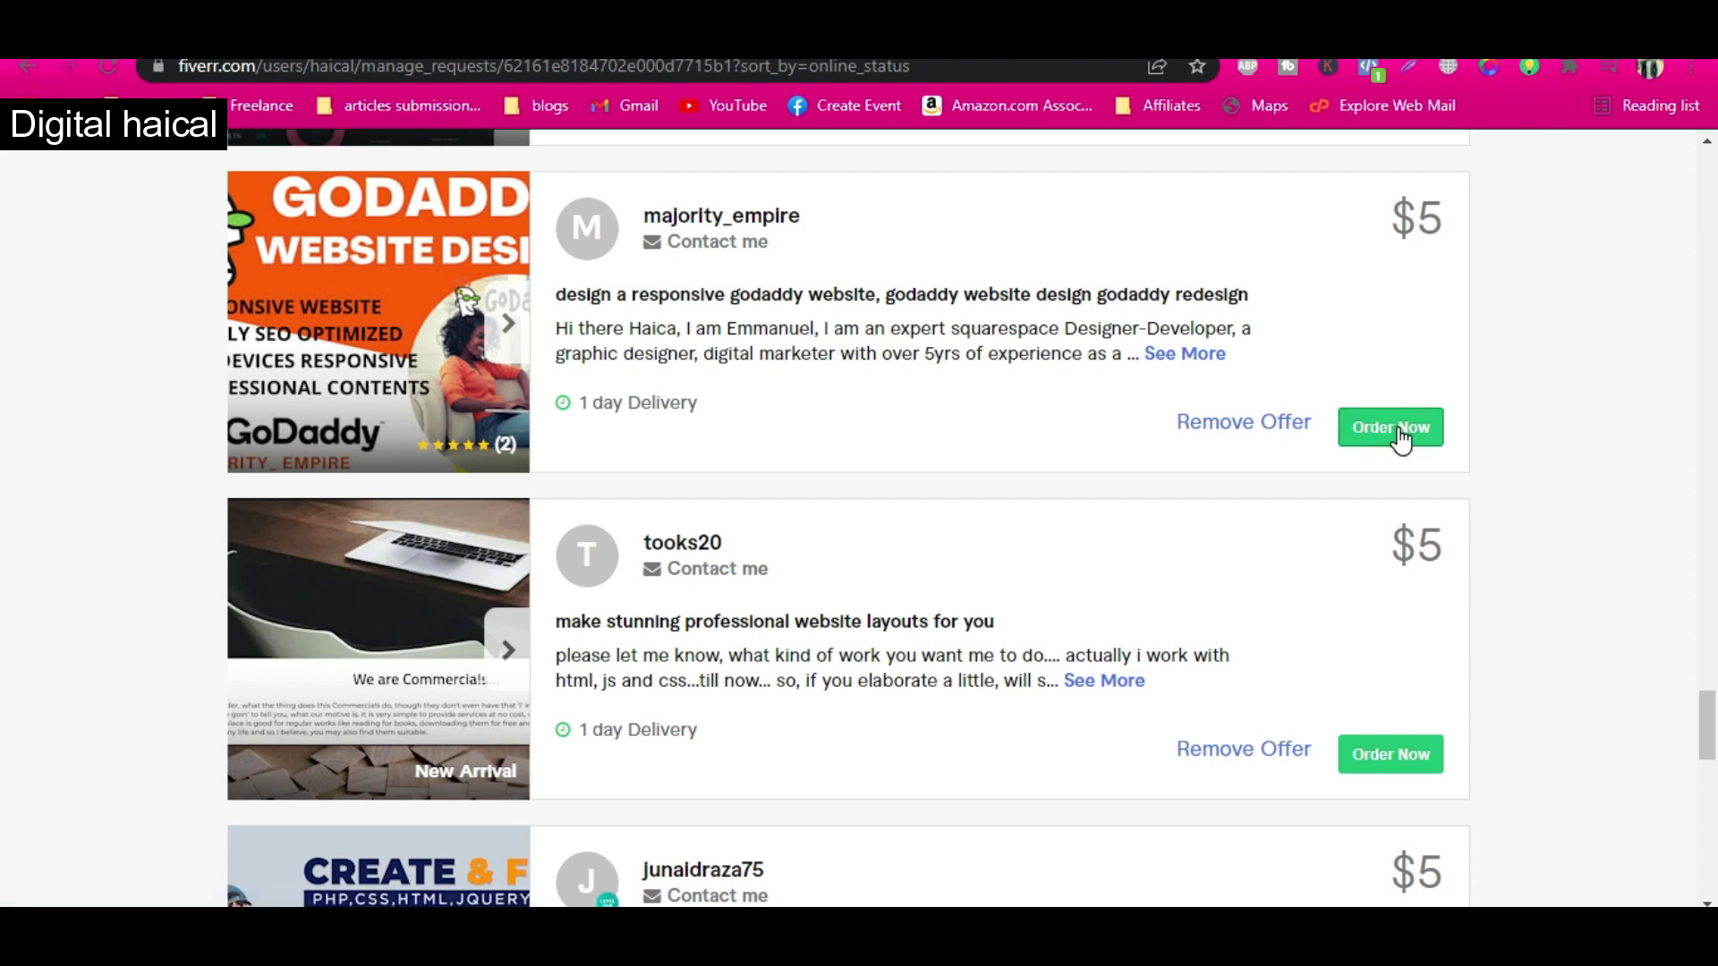
scroll(1017, 431, up, 5)
scroll(1018, 431, up, 10)
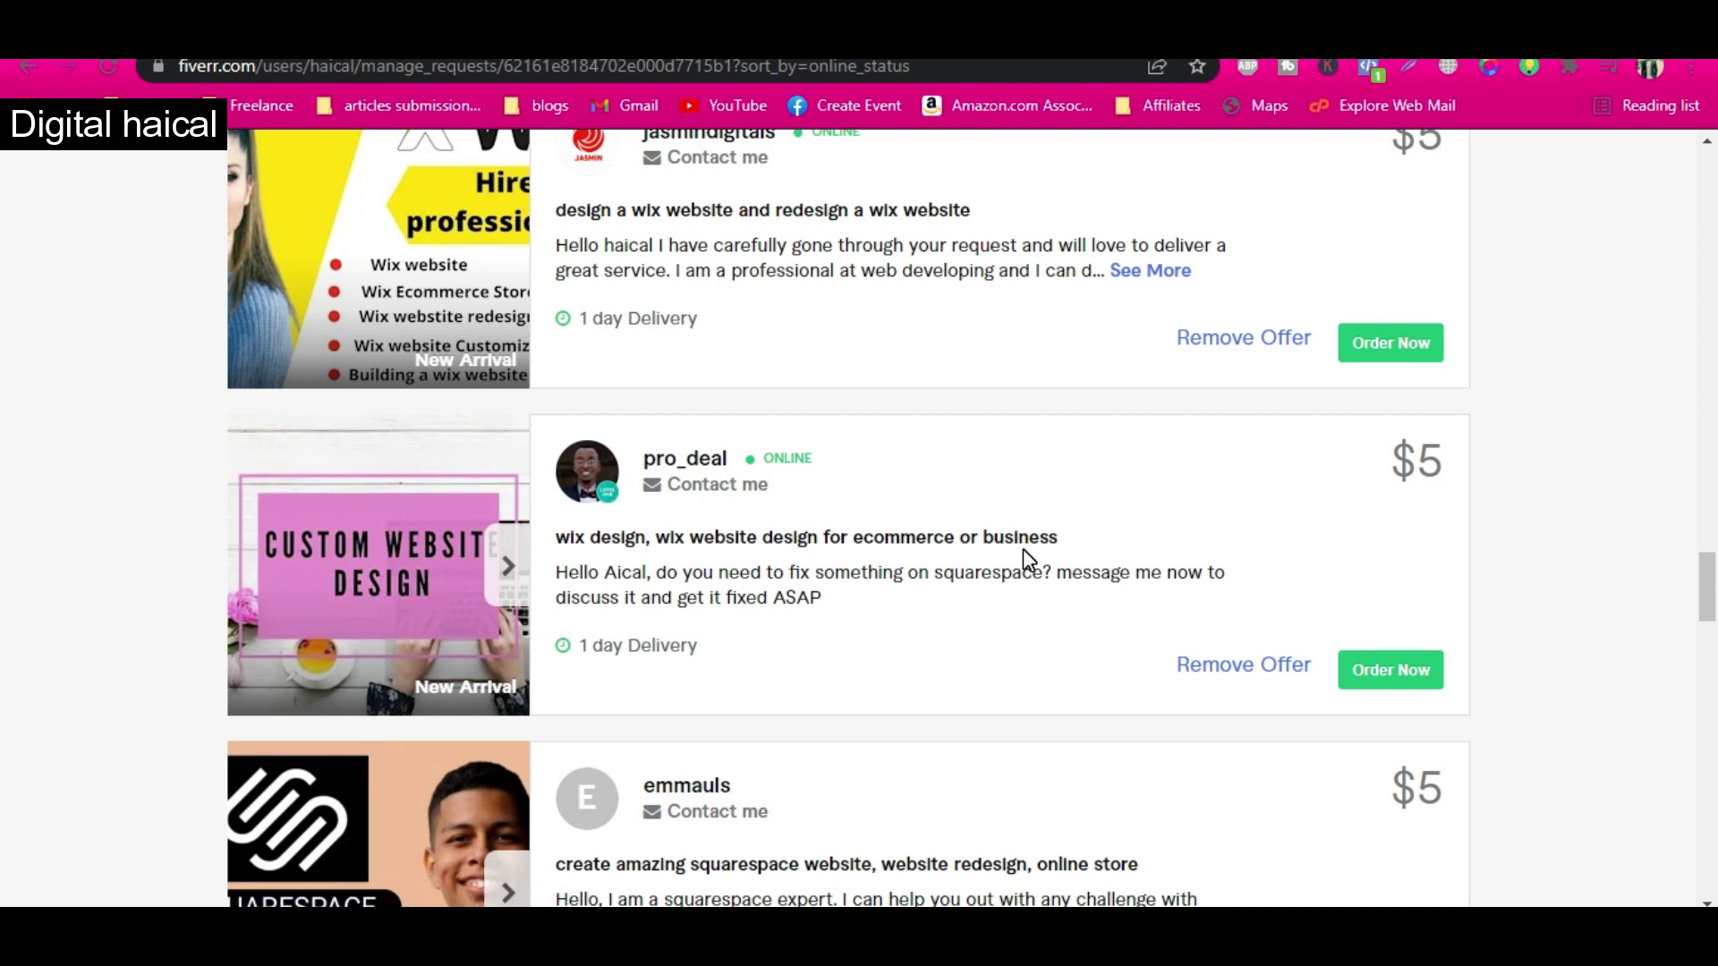
scroll(1023, 549, up, 6)
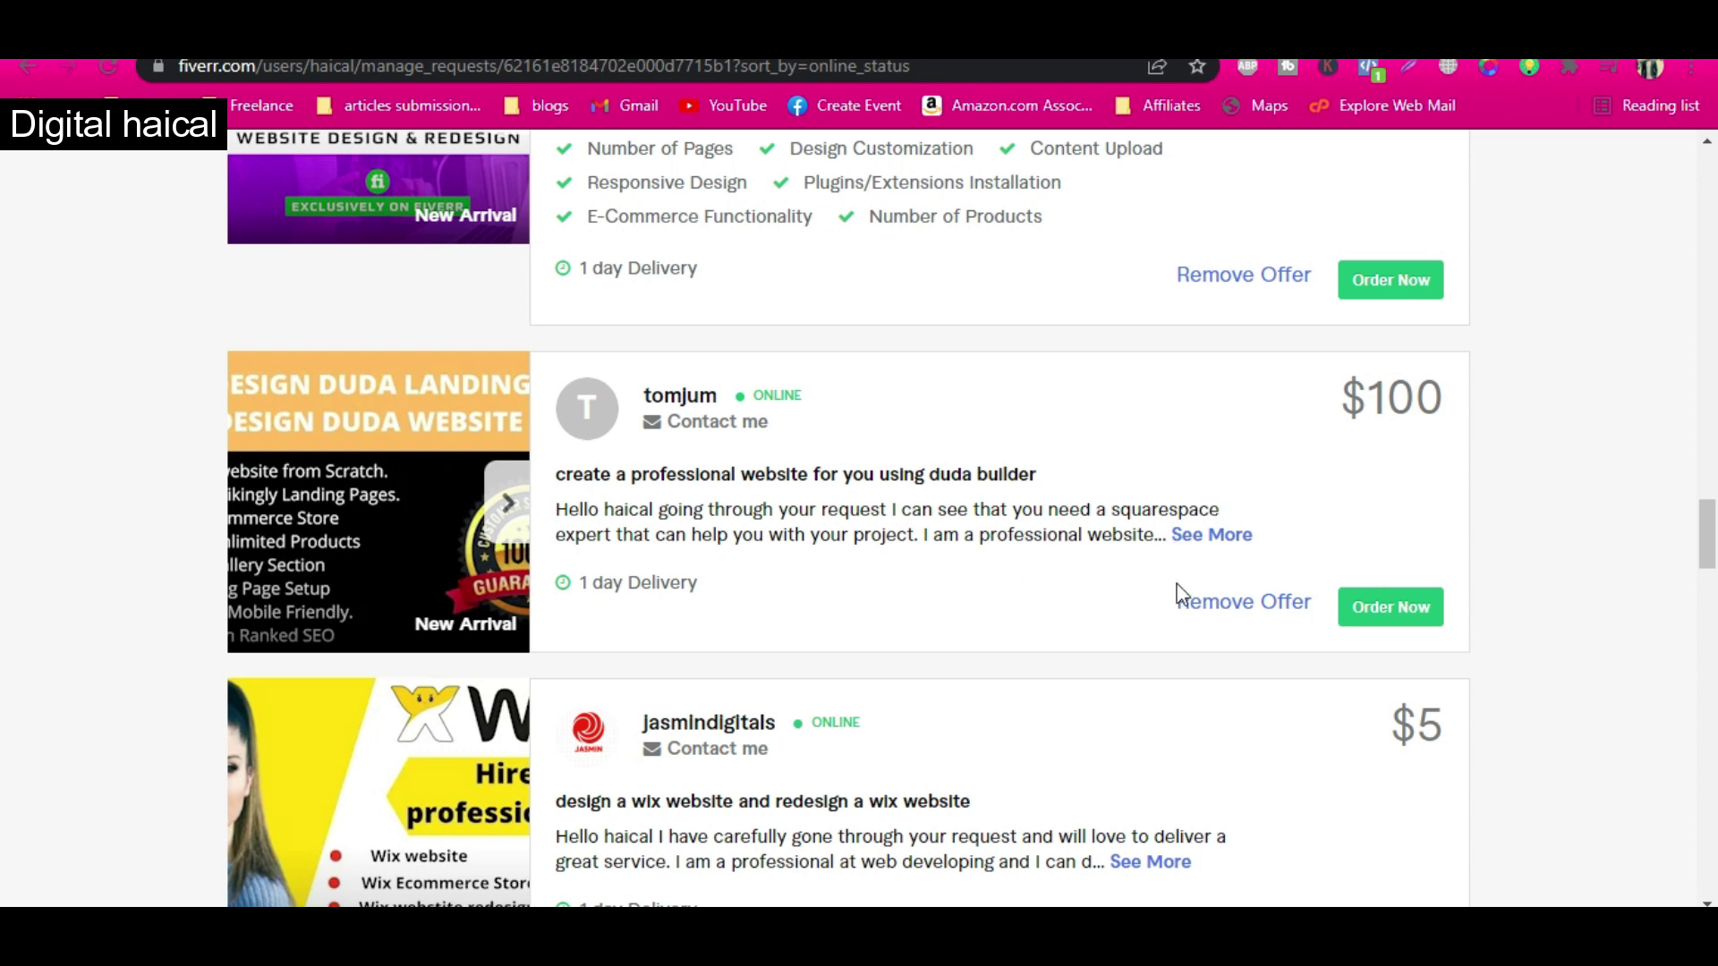
scroll(1180, 594, up, 15)
scroll(1181, 593, up, 10)
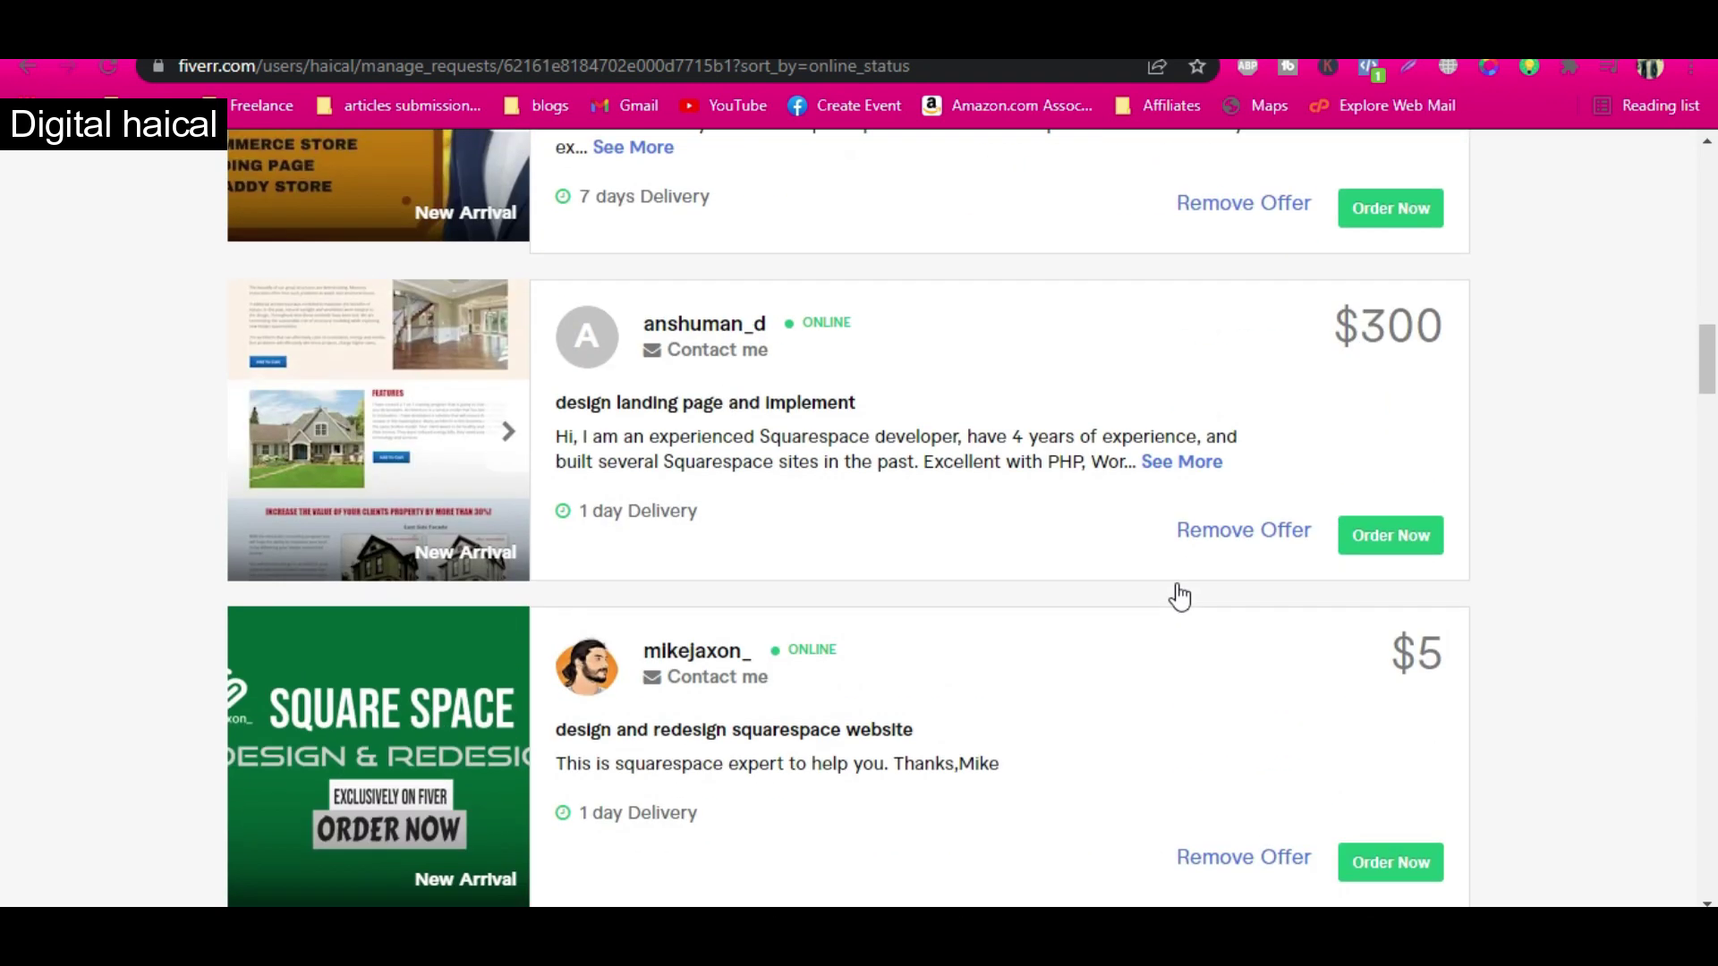
scroll(1181, 593, up, 12)
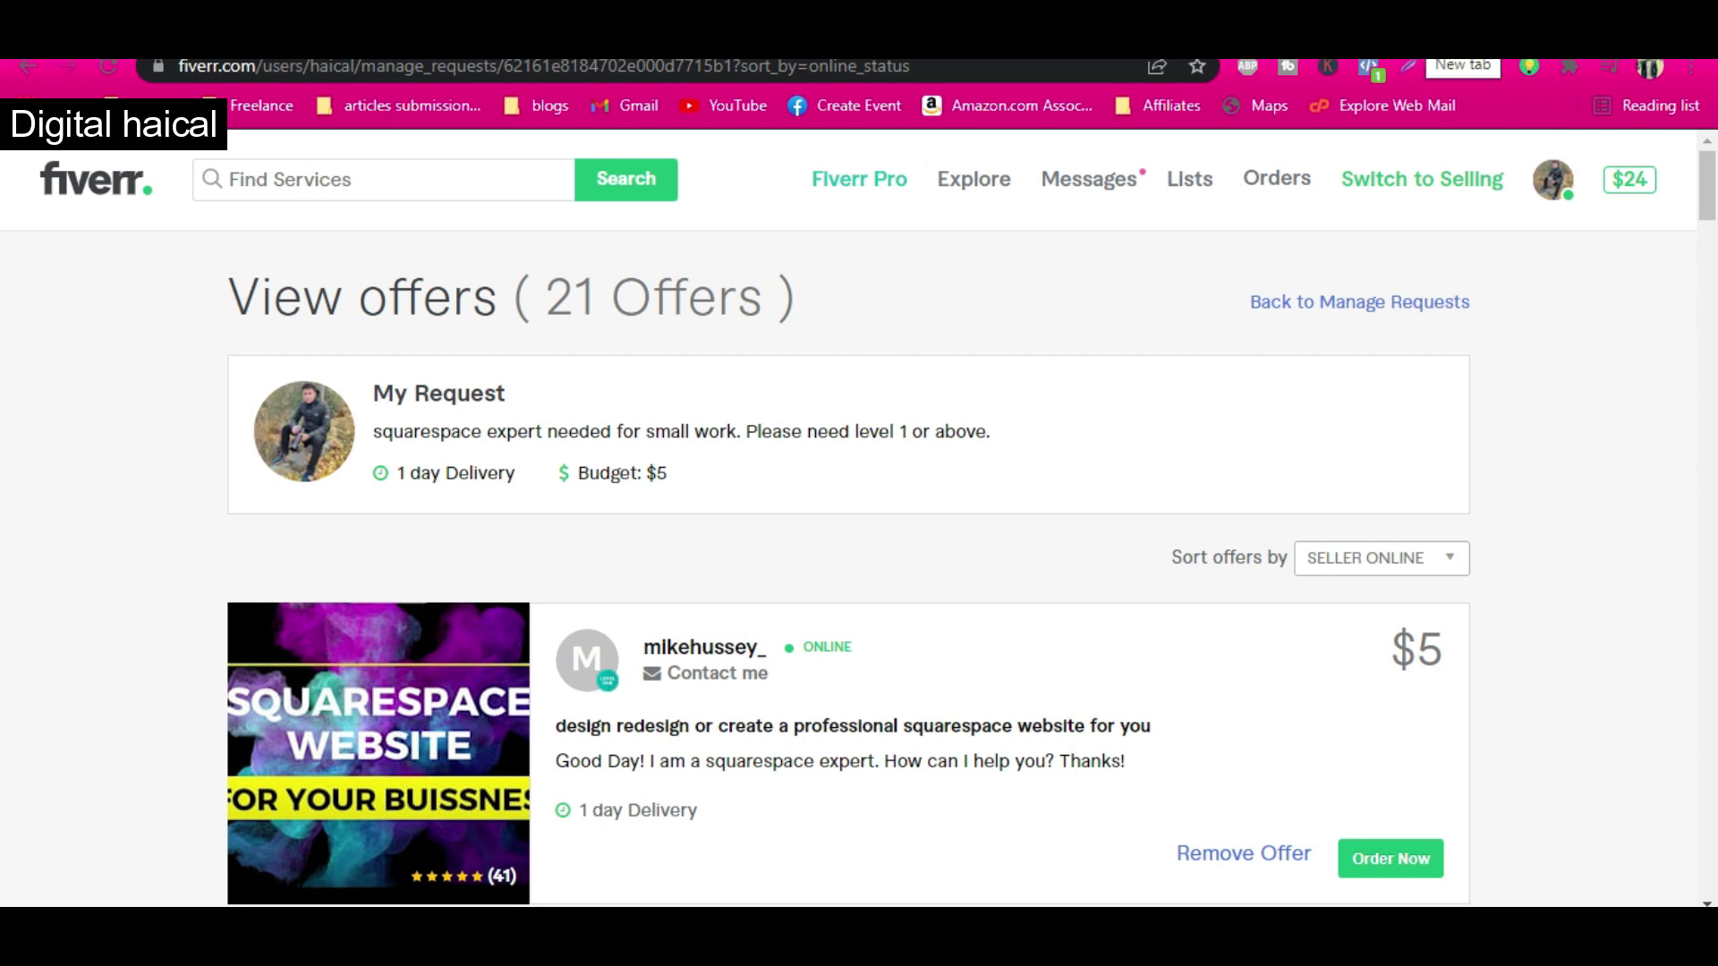
Search Google for "keyword density checker" in a new browser tab.
click(1415, 34)
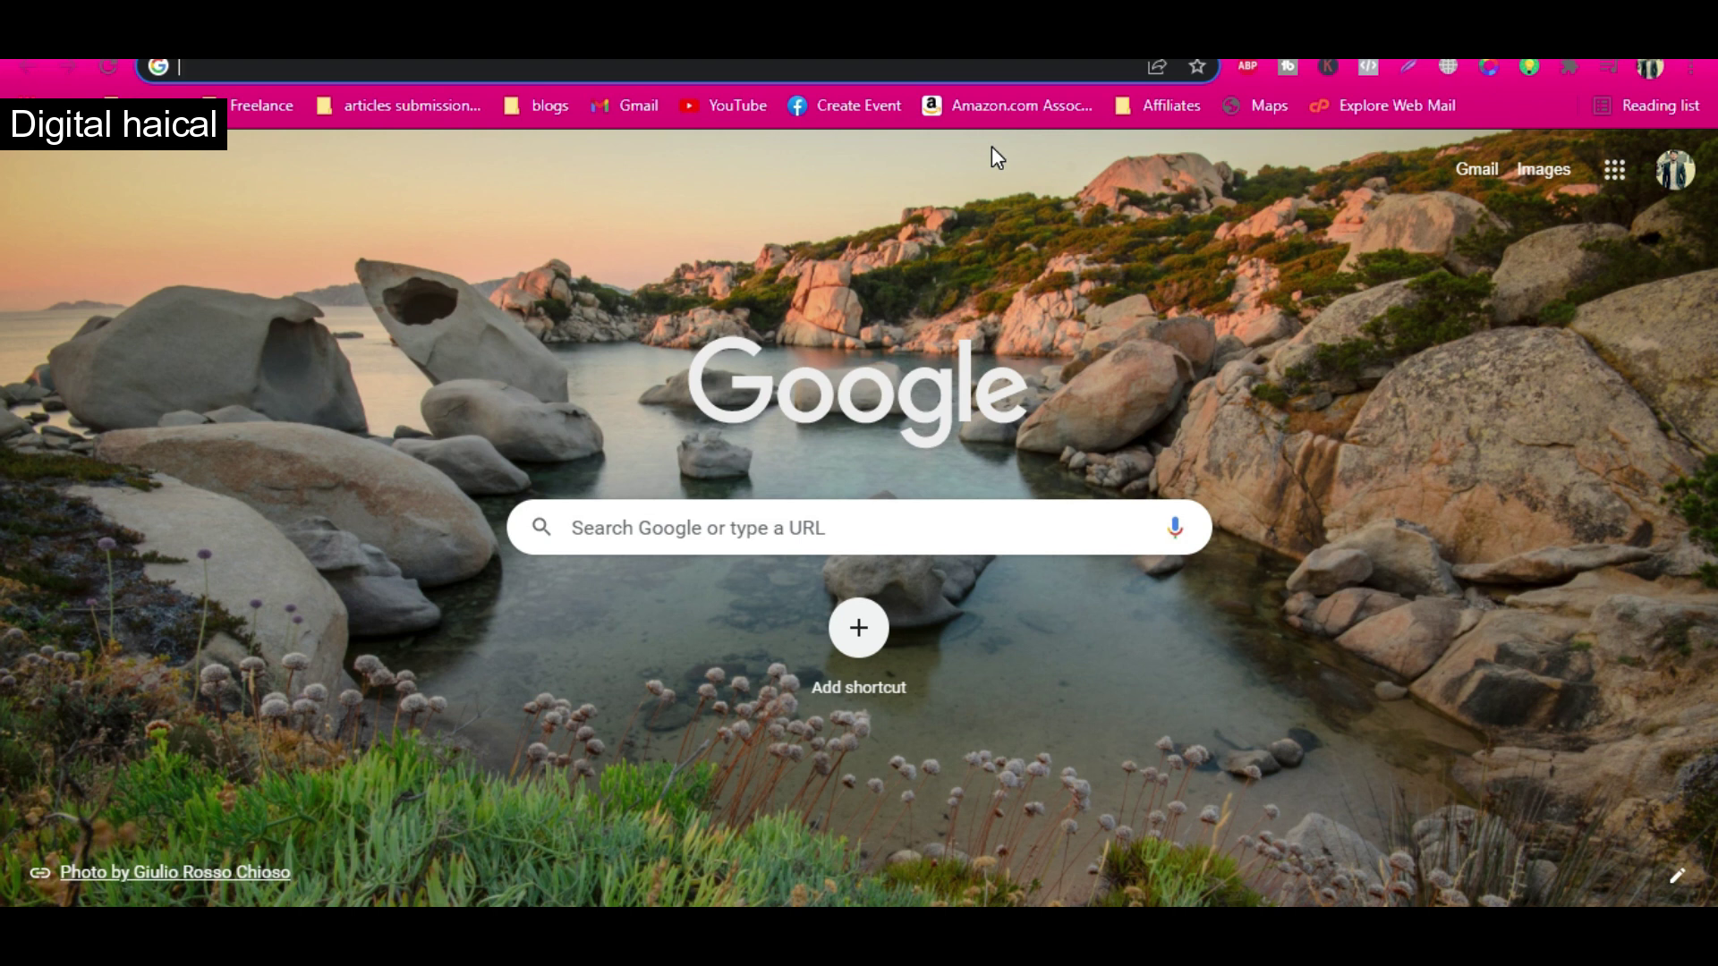
text(key)
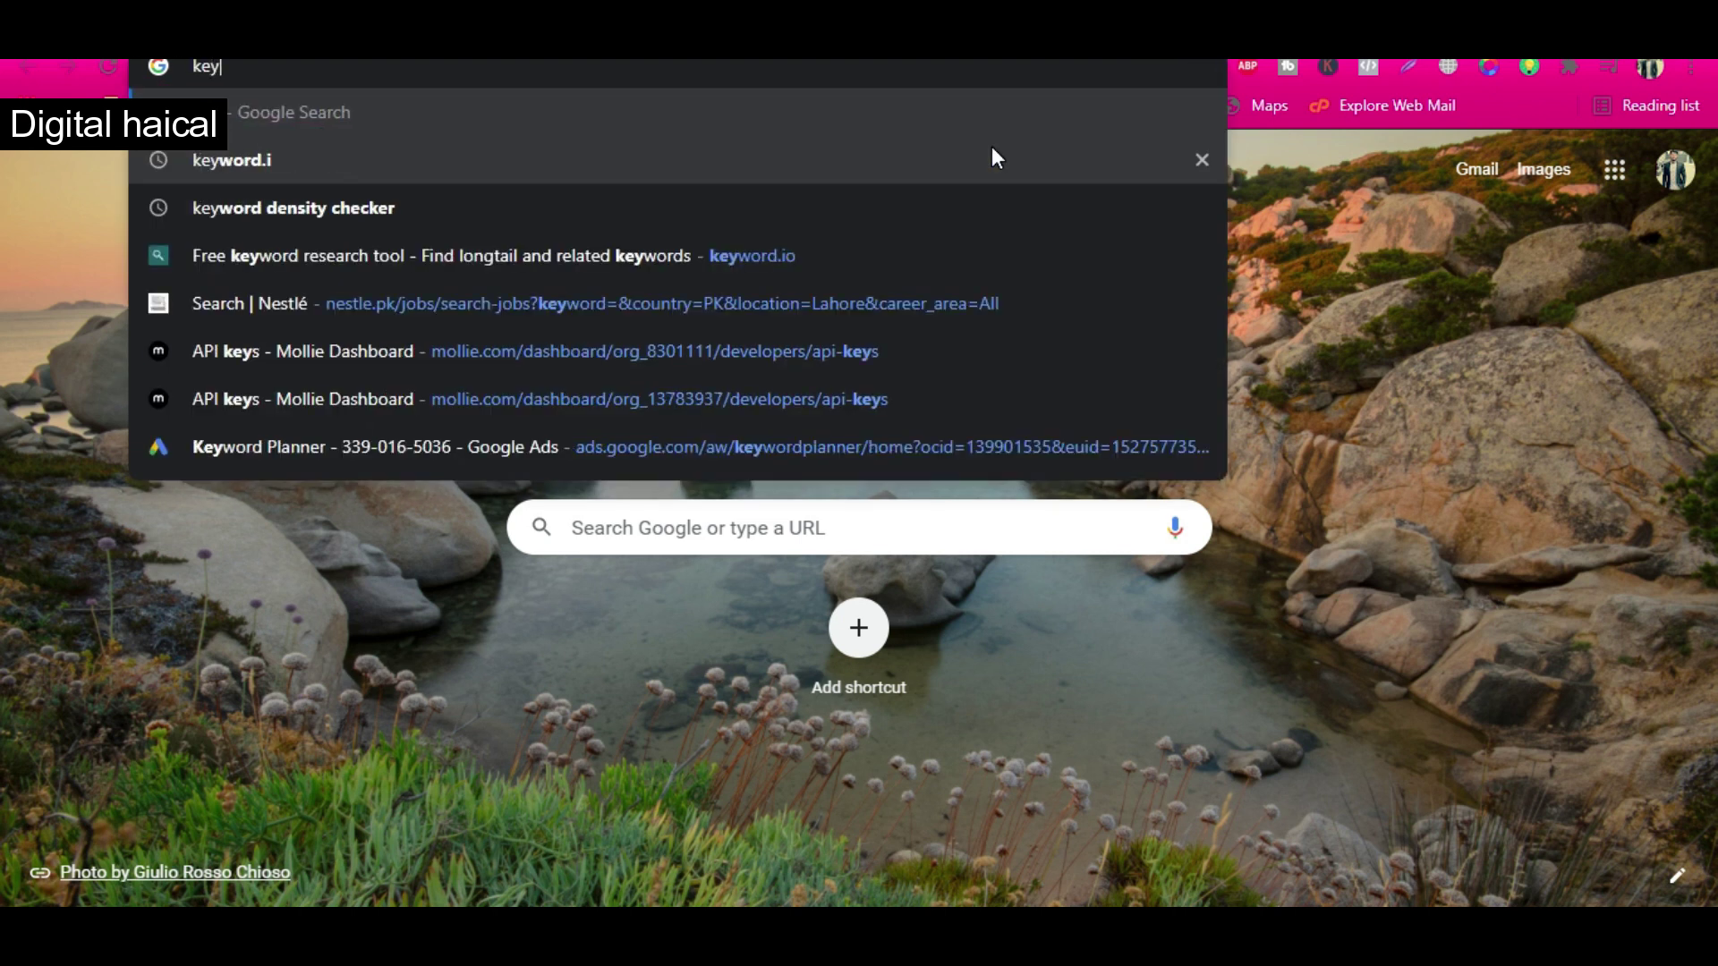
text(word des)
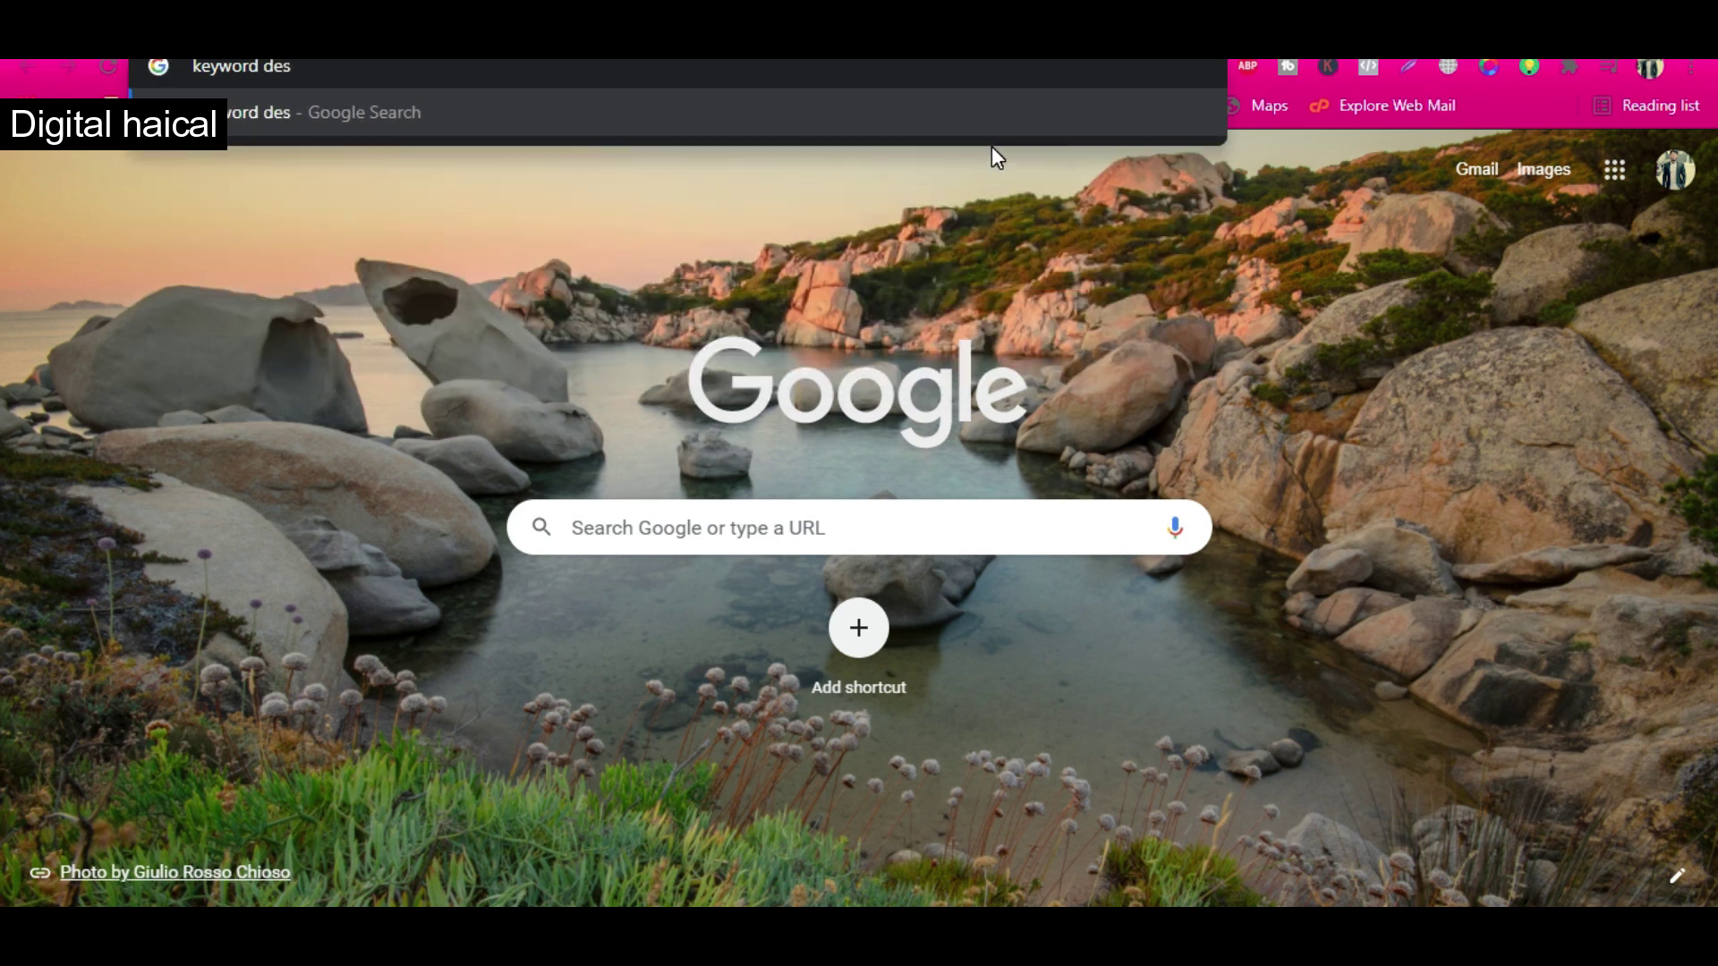
key(BackSpace)
key(Down)
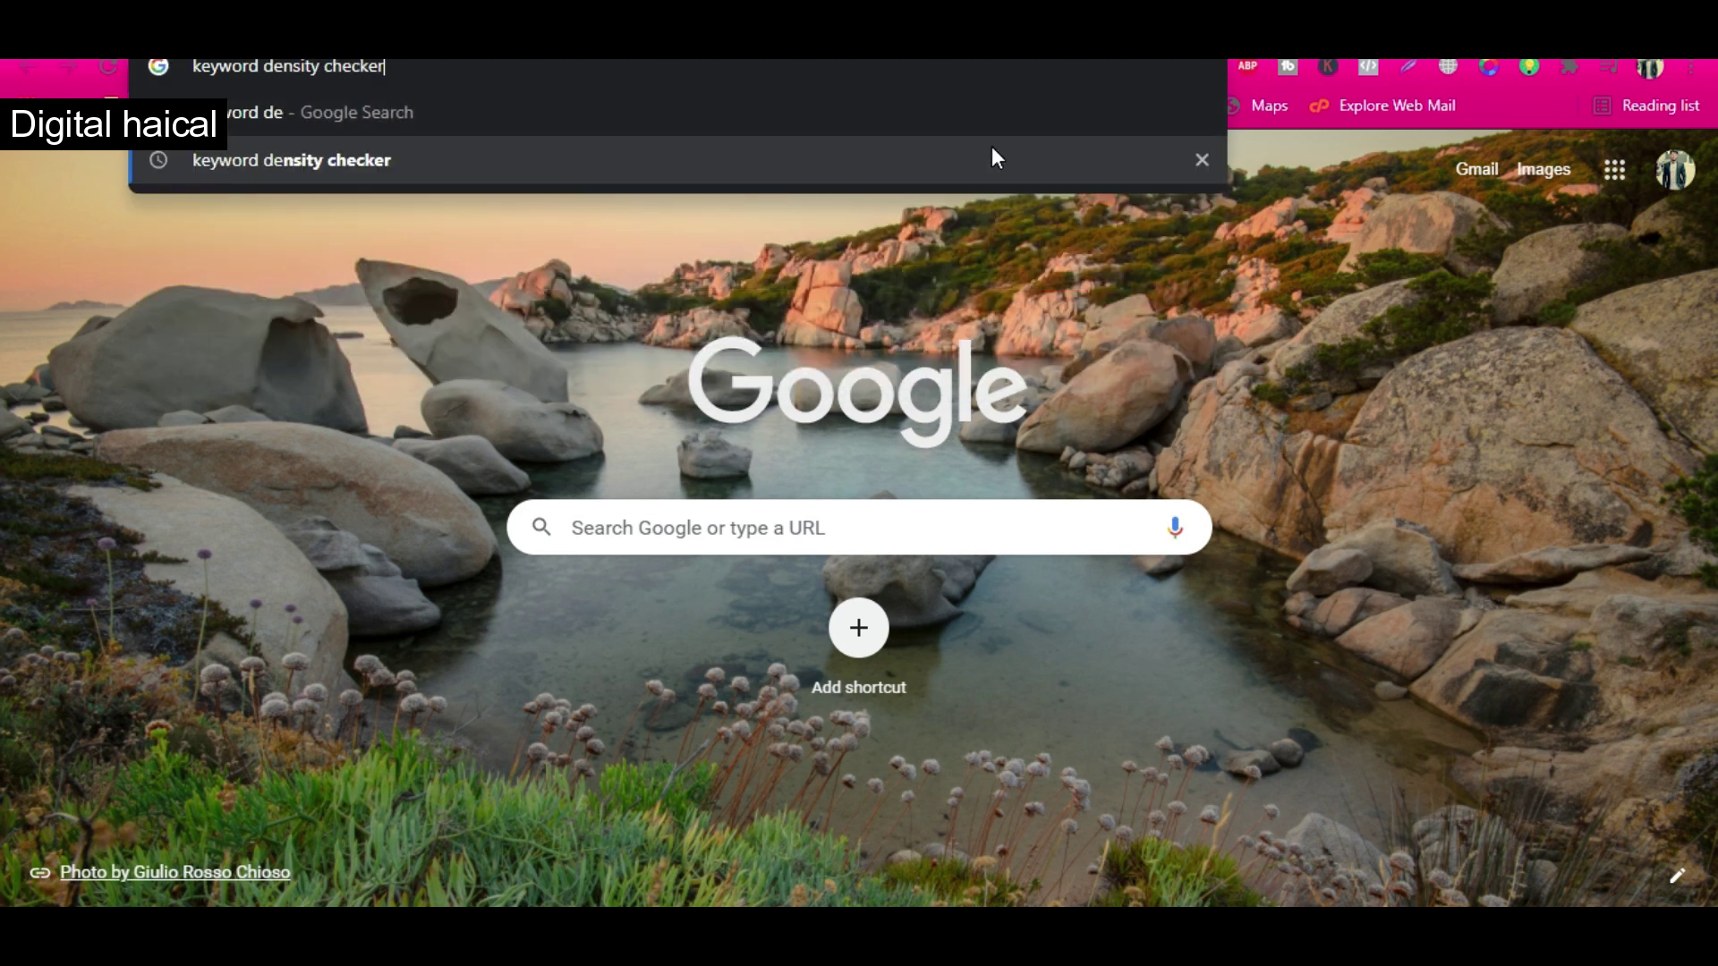
key(Return)
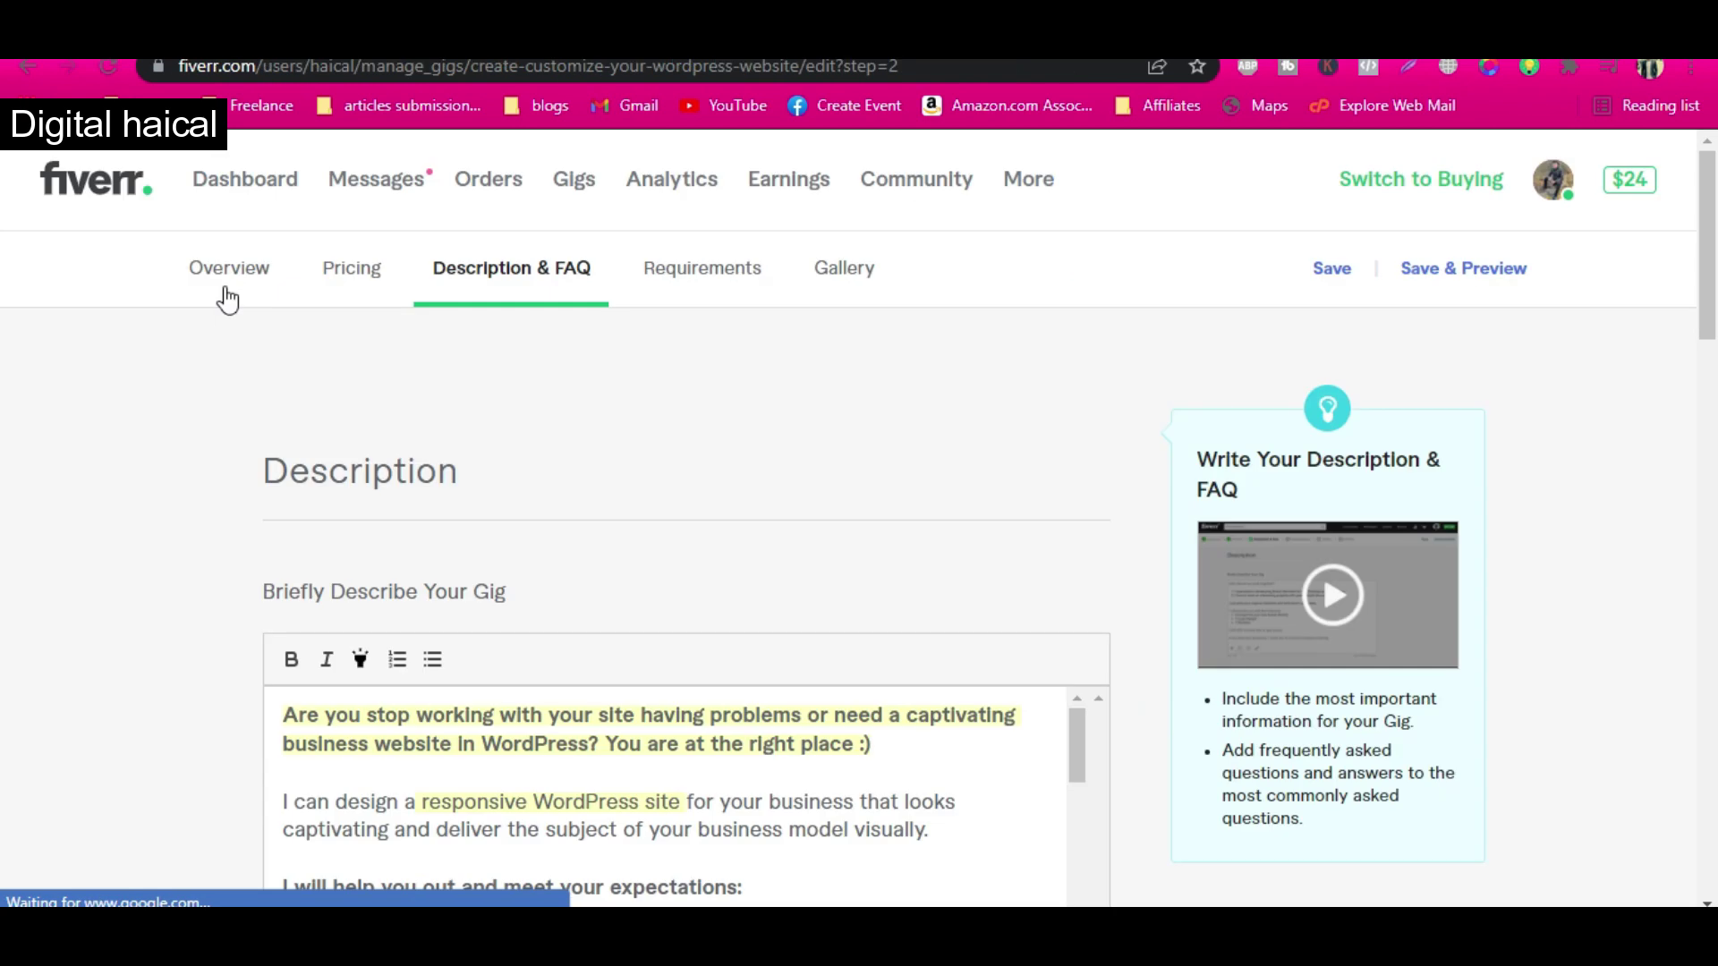
Return to the WordPress gig being edited and examine its title in the Overview section.
click(225, 284)
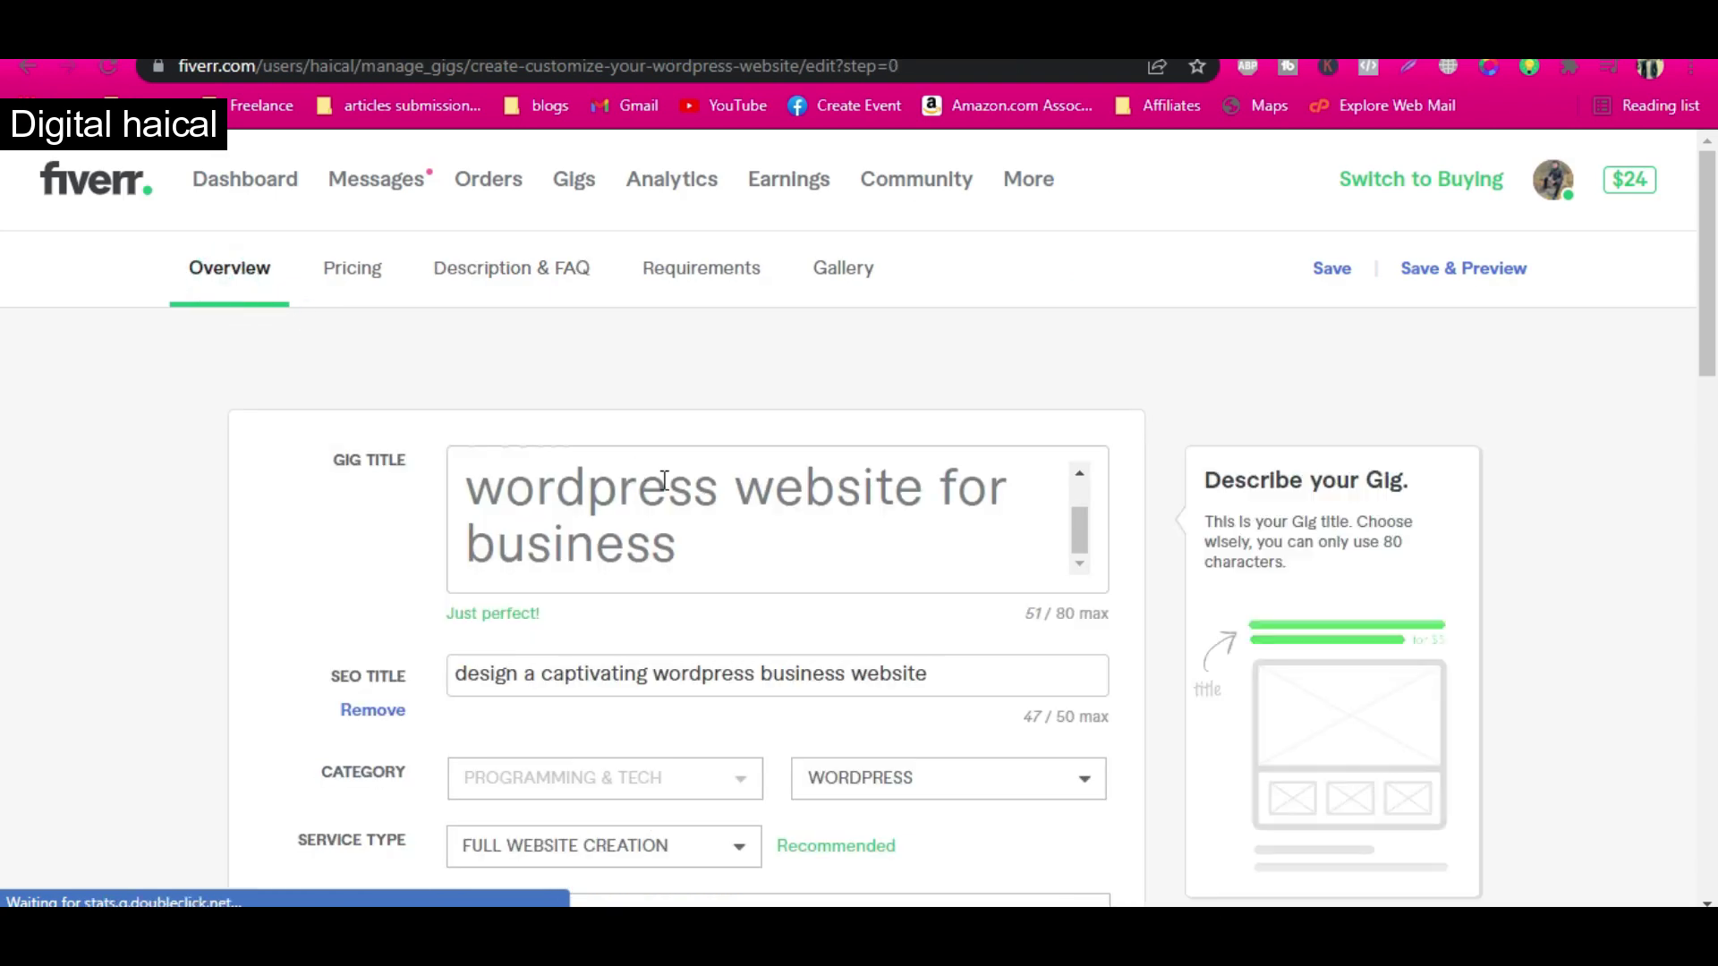
drag(548, 488, 676, 545)
scroll(683, 510, up, 1)
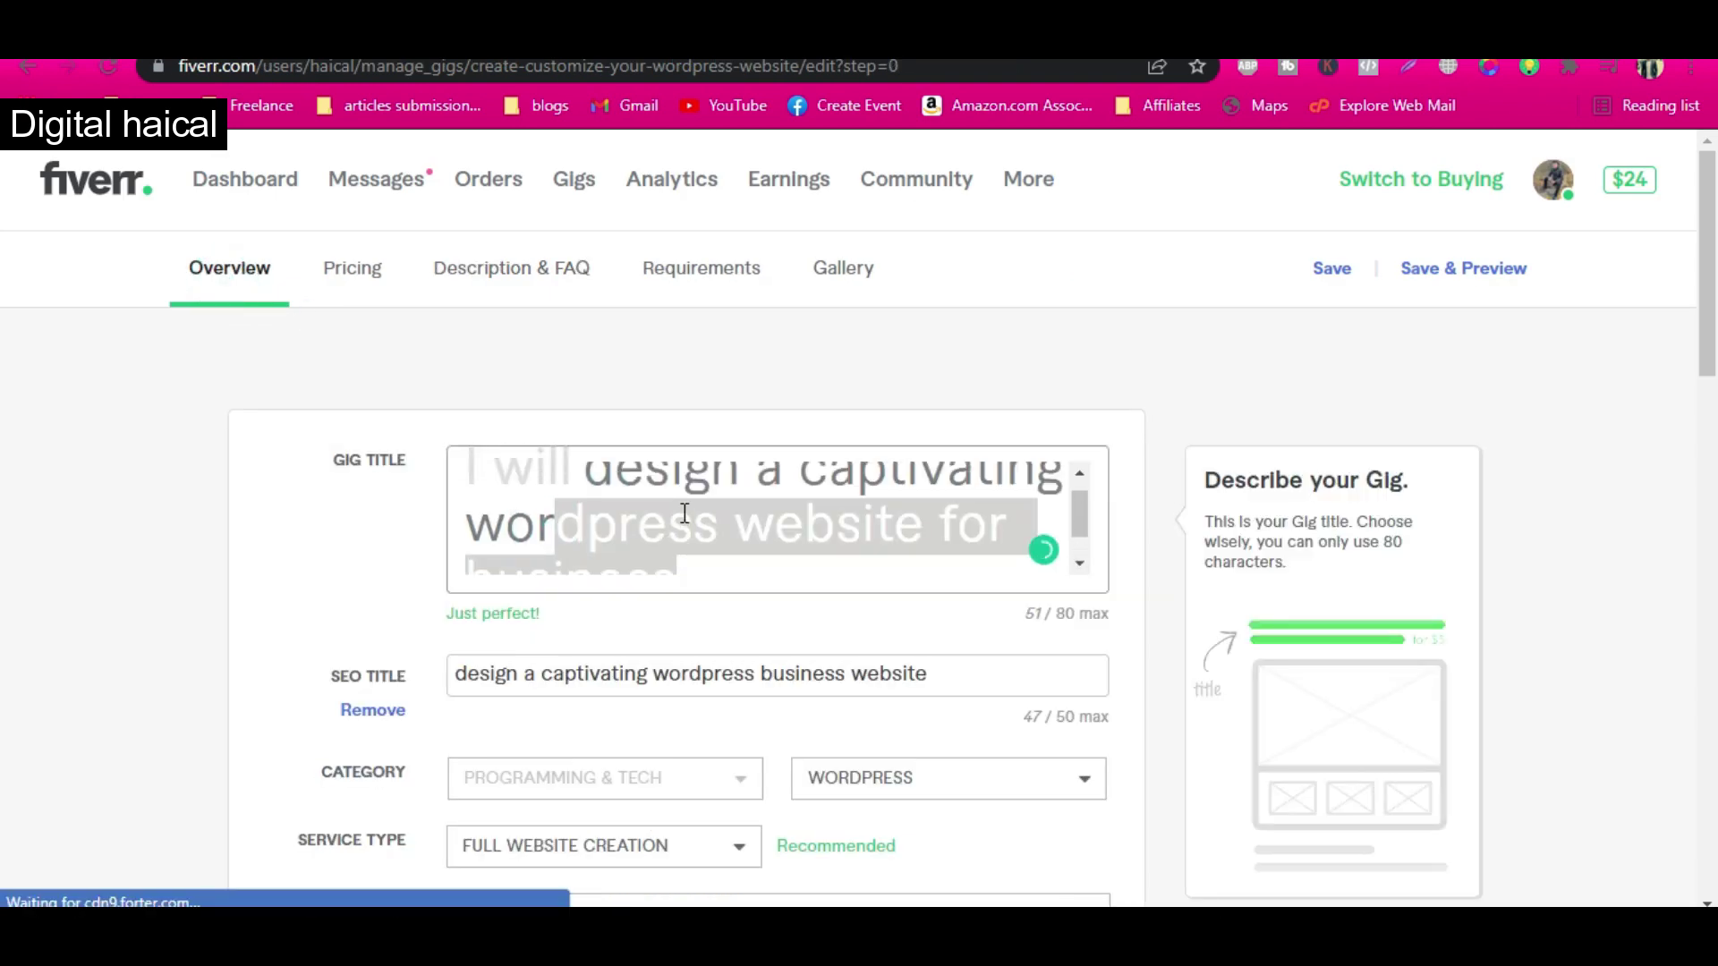
drag(792, 491, 790, 567)
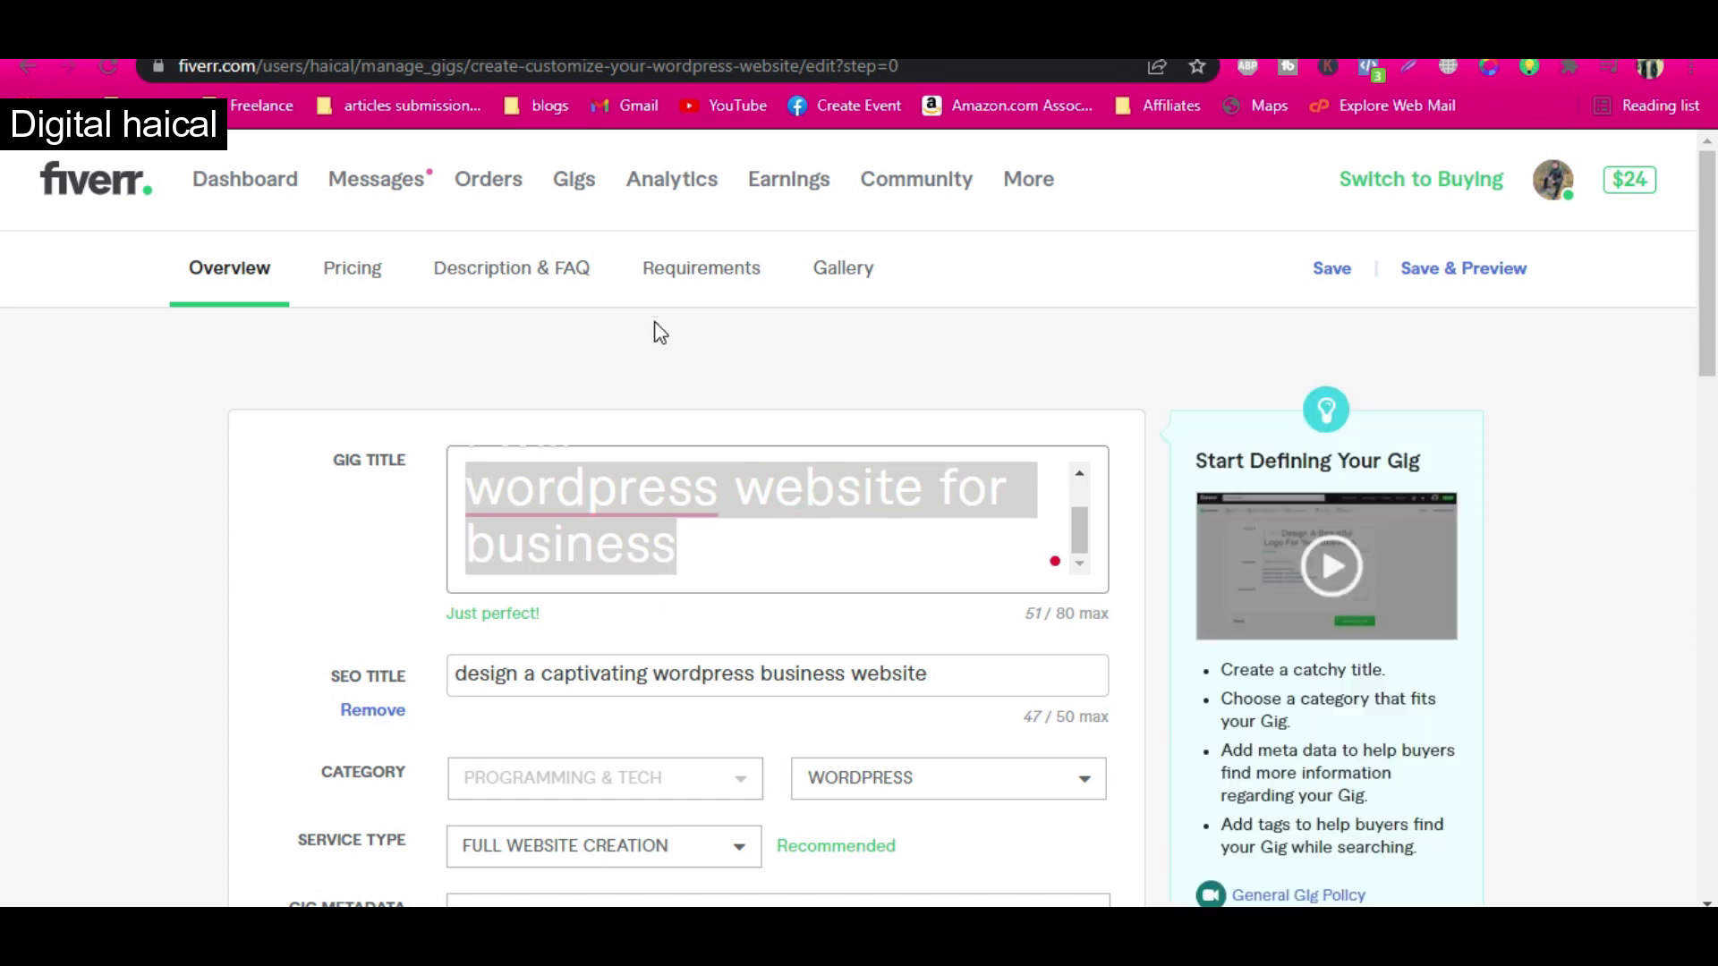
Copy the gig's entire description text from the Description & FAQ section.
click(531, 271)
scroll(549, 751, down, 3)
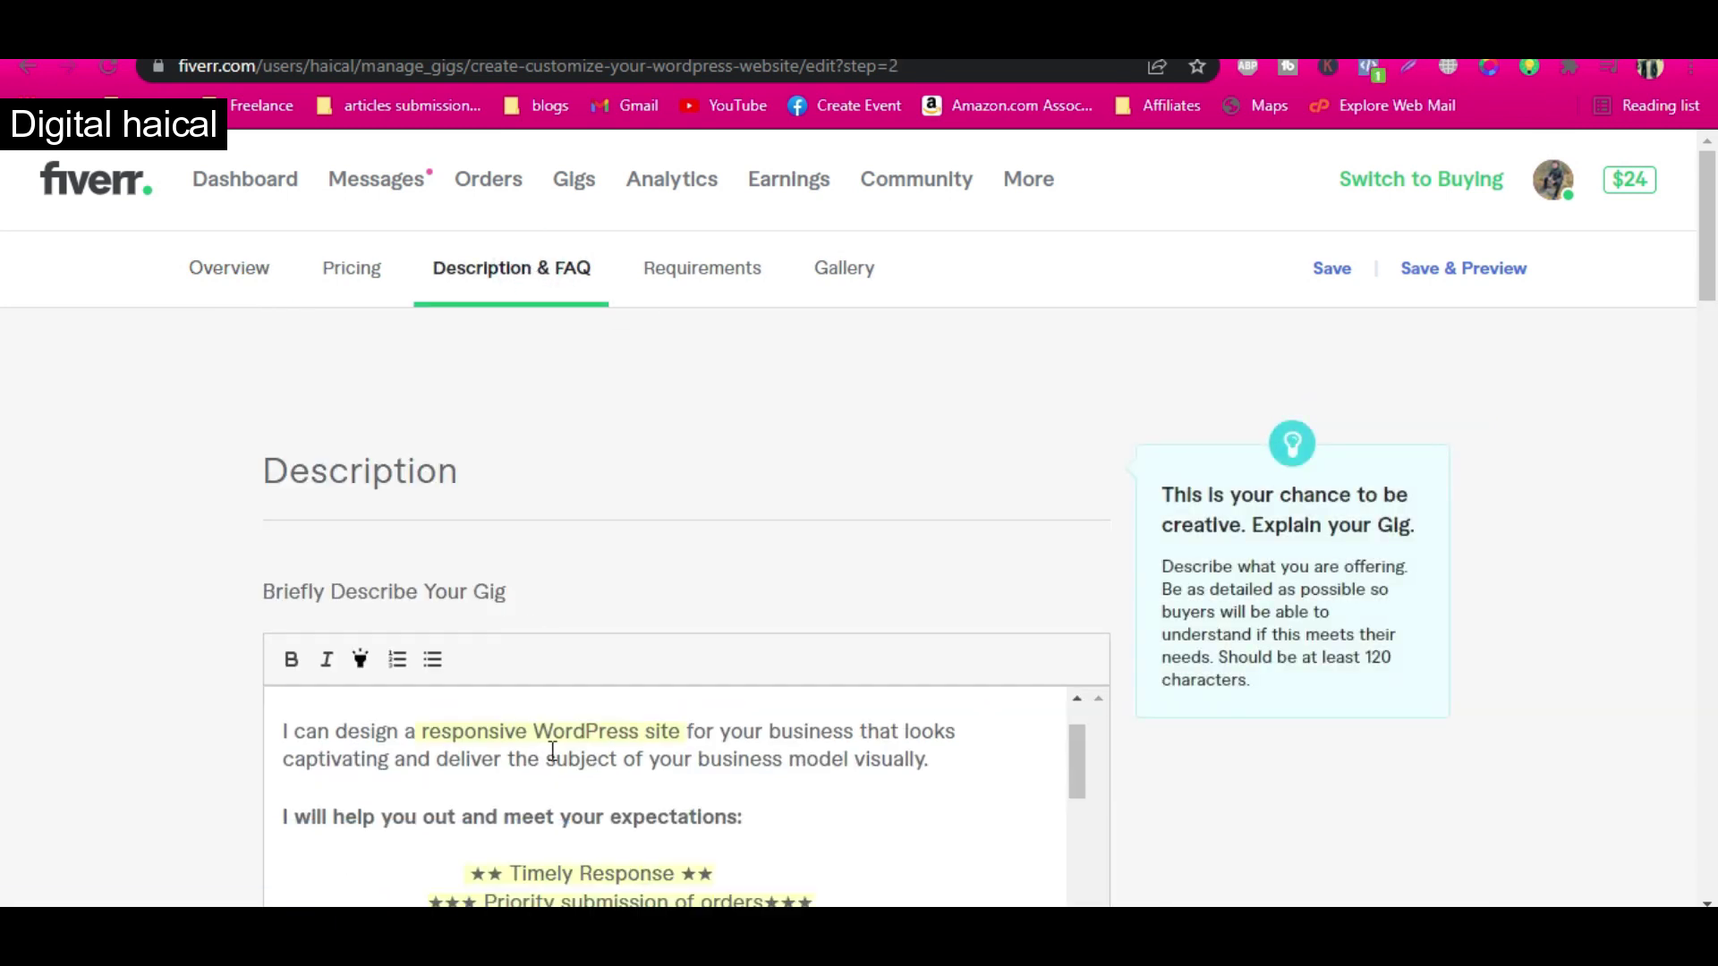
click(552, 752)
key(ctrl+a)
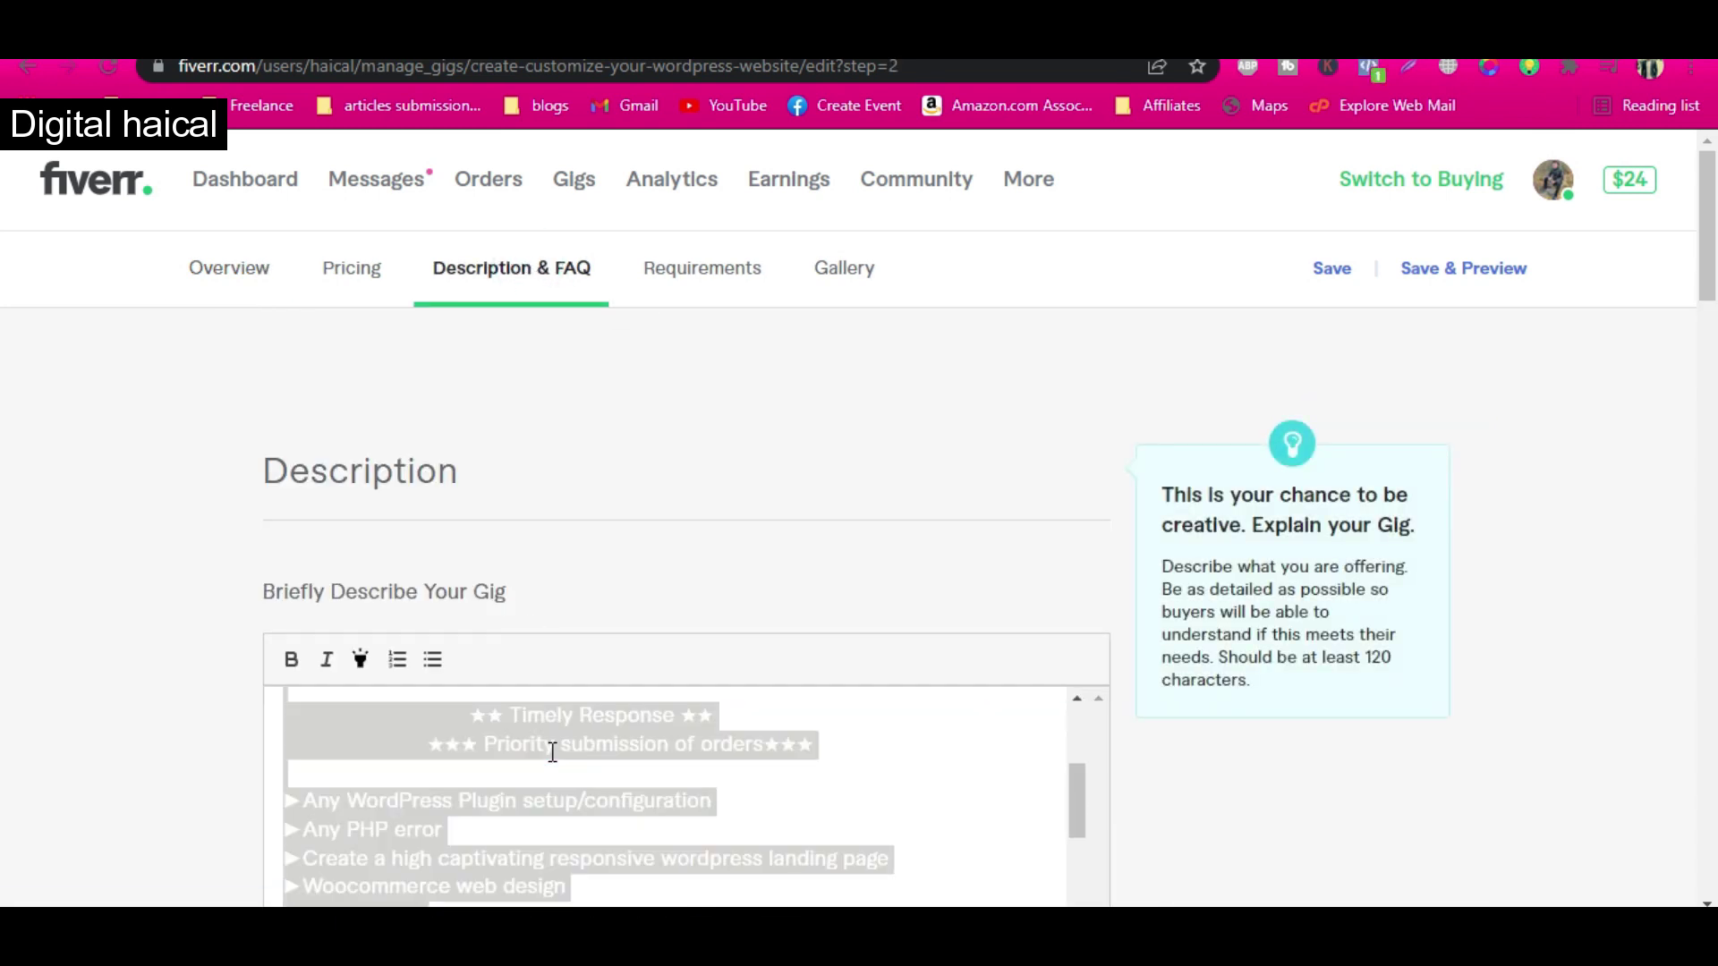
Switch to SEO Review Tools' Keyword Density Checker, choose text input and paste the copied gig description.
click(662, 36)
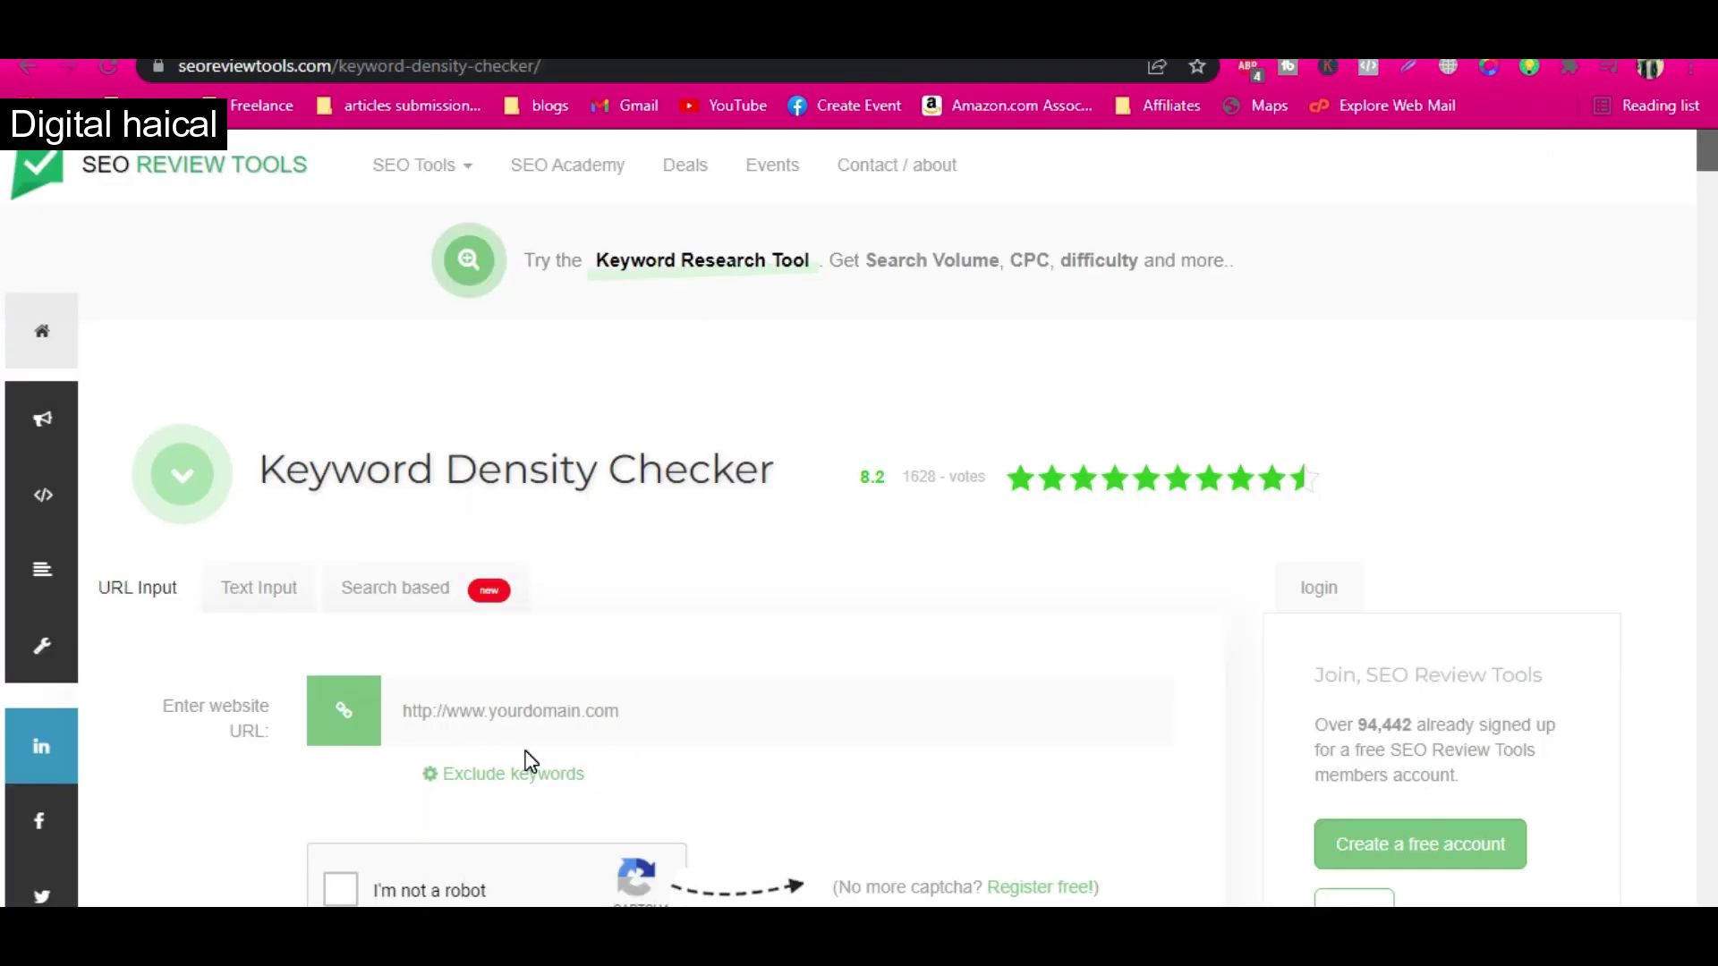
scroll(524, 751, down, 2)
click(252, 383)
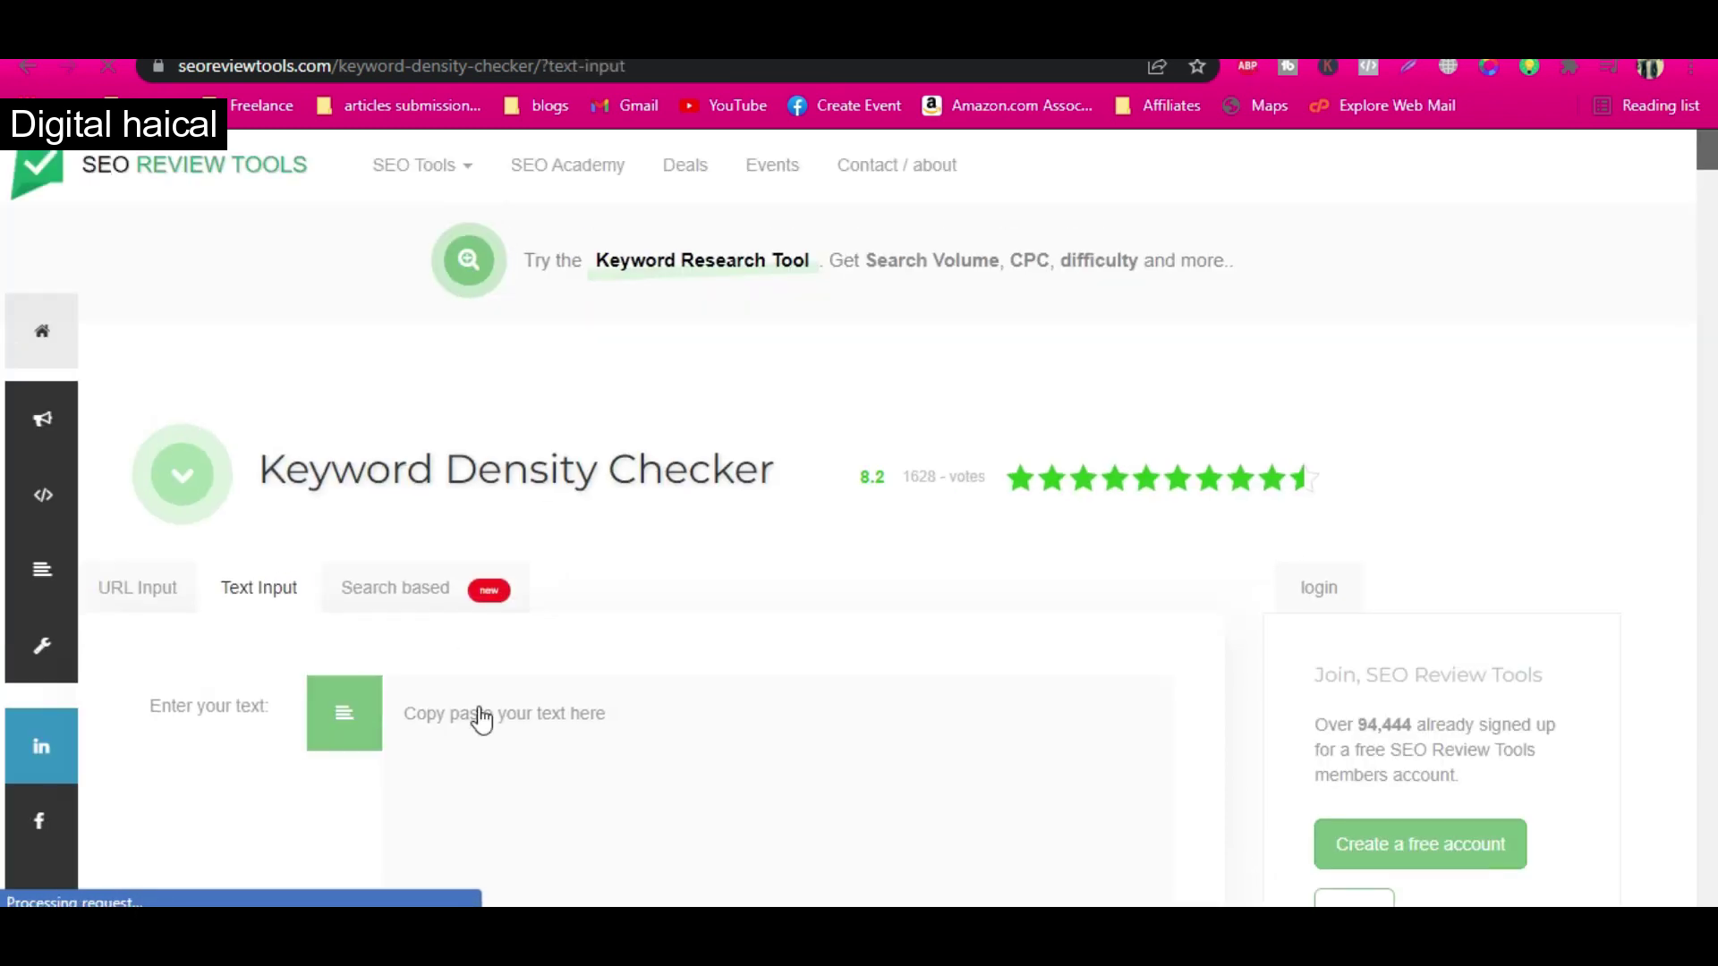
scroll(481, 711, down, 2)
scroll(480, 711, down, 2)
click(572, 480)
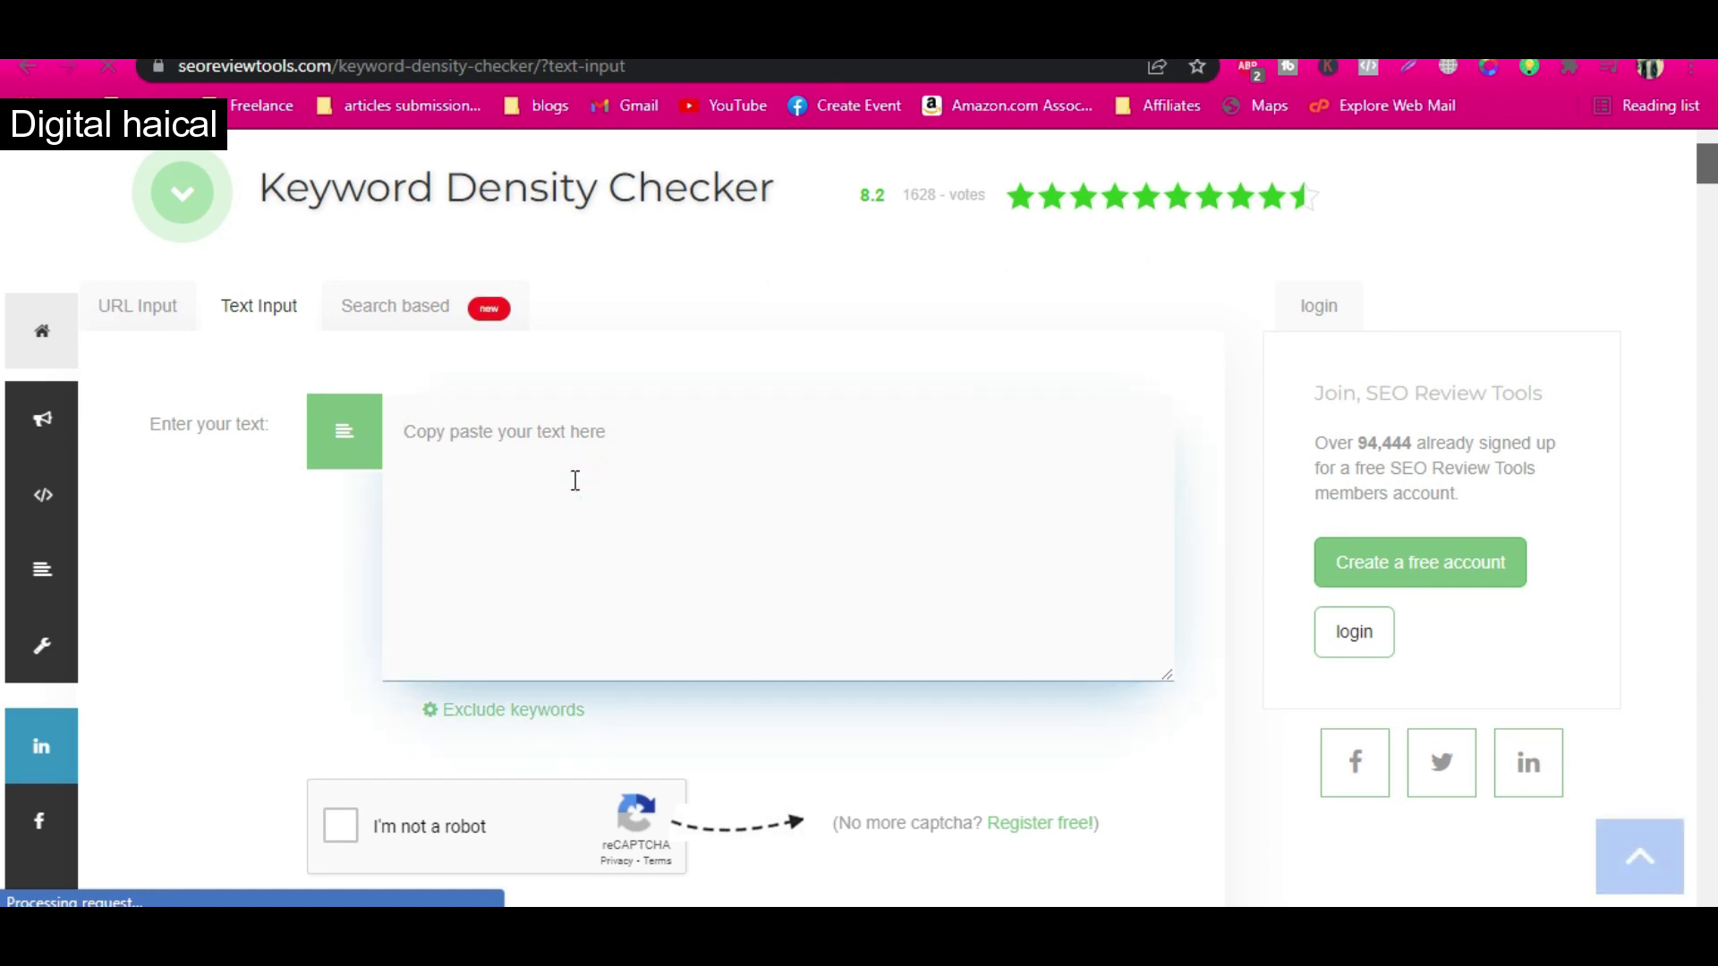
key(ctrl+v)
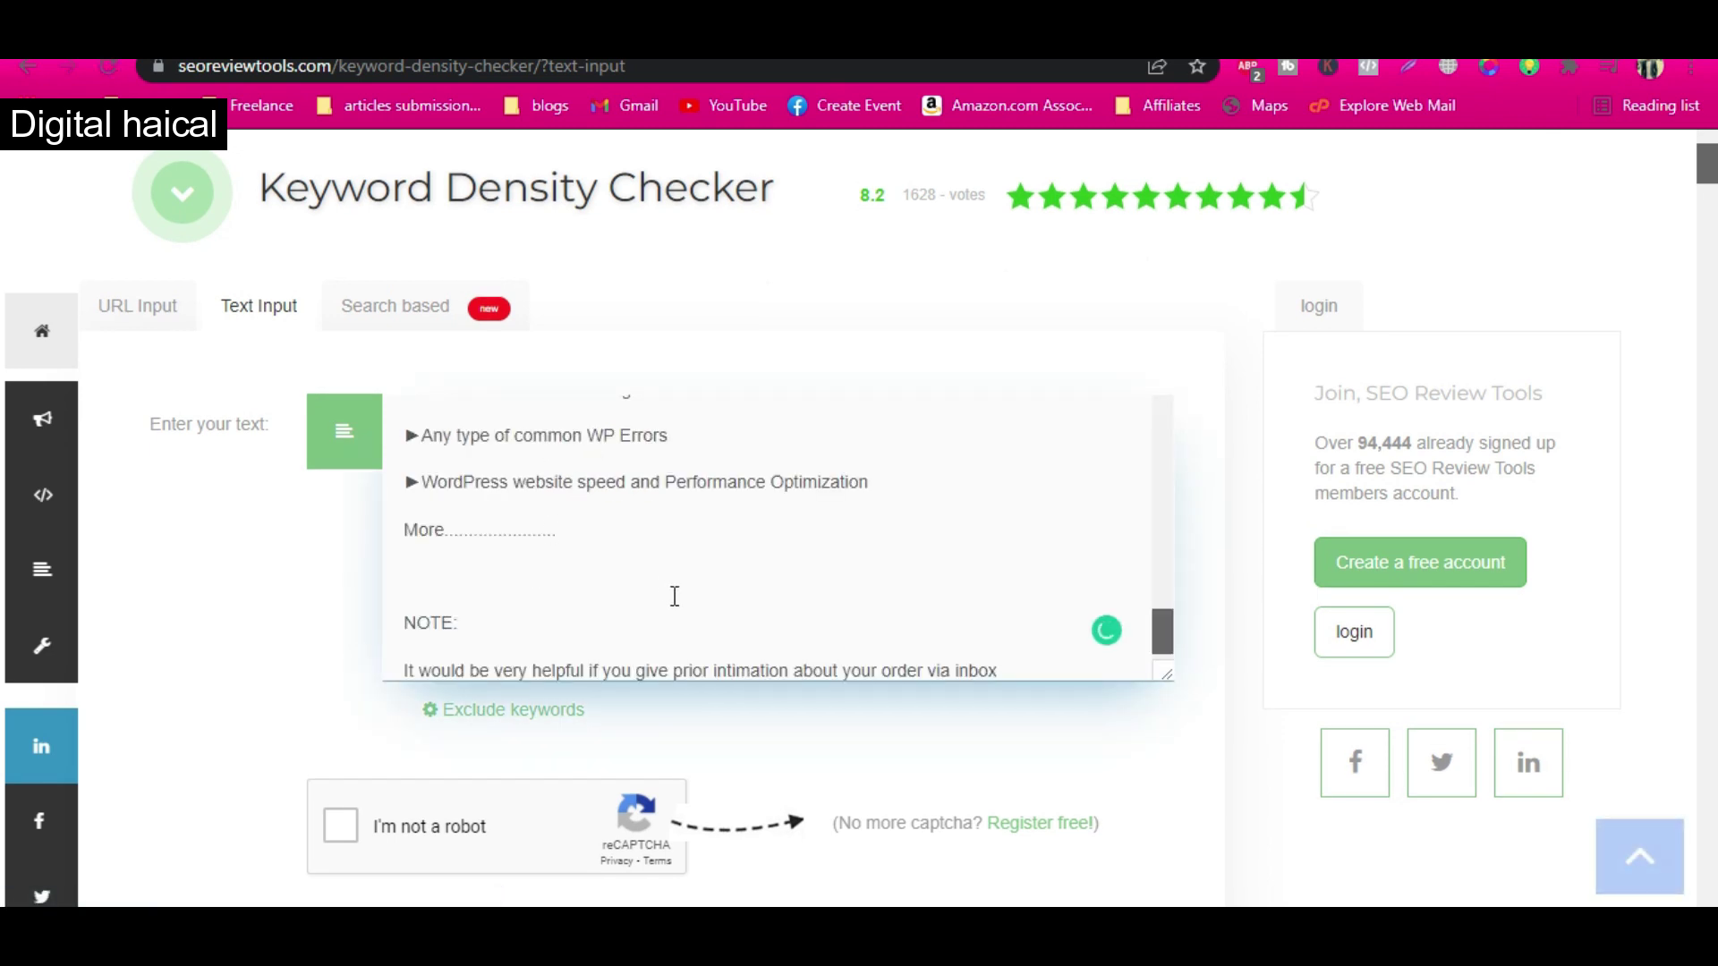
Complete the robot verification and run the keyword density check on the pasted description.
scroll(678, 613, down, 1)
click(339, 829)
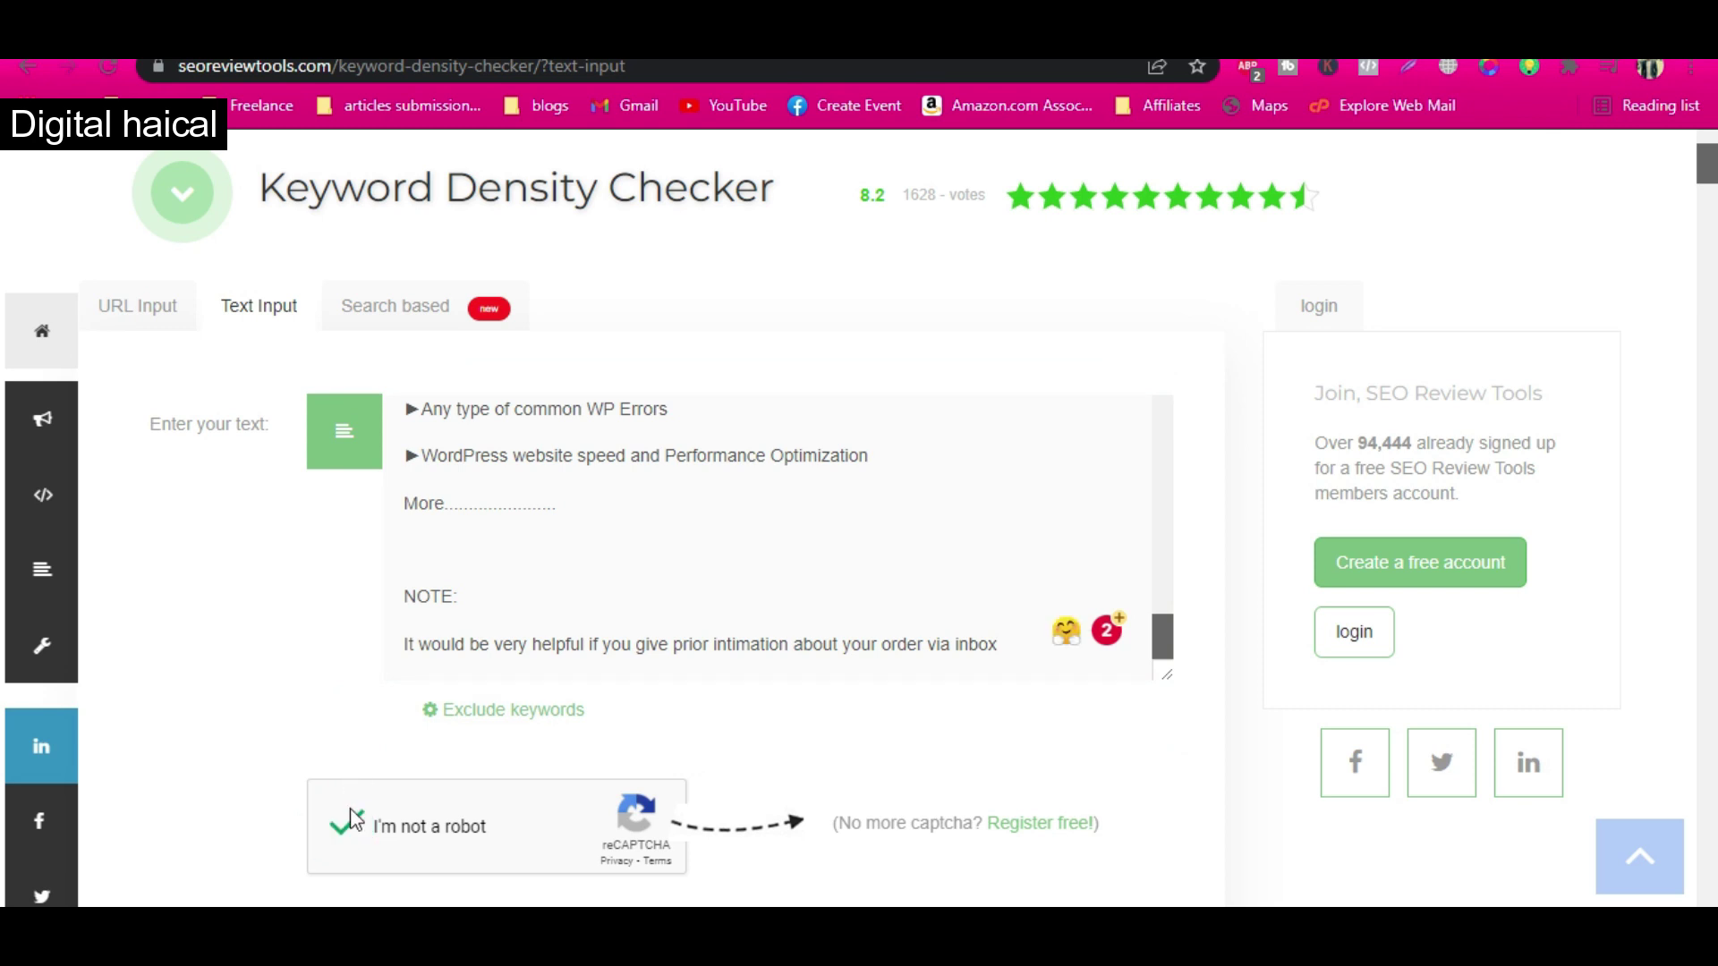
scroll(323, 699, down, 2)
scroll(323, 699, down, 1)
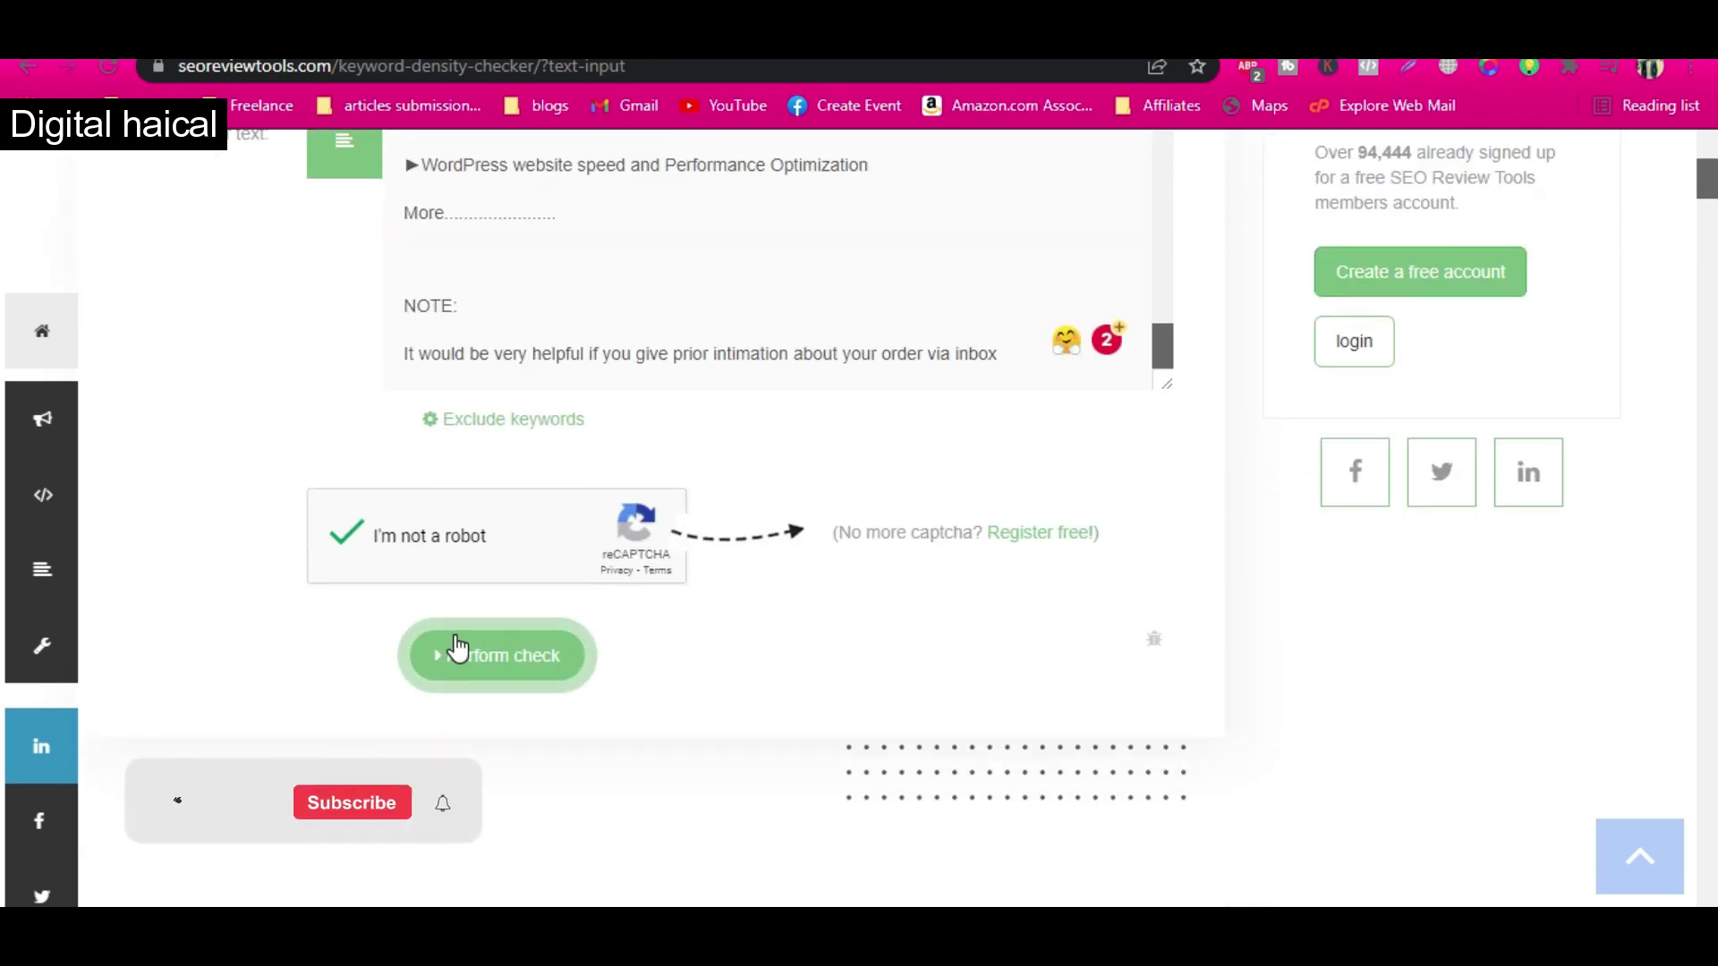
click(466, 689)
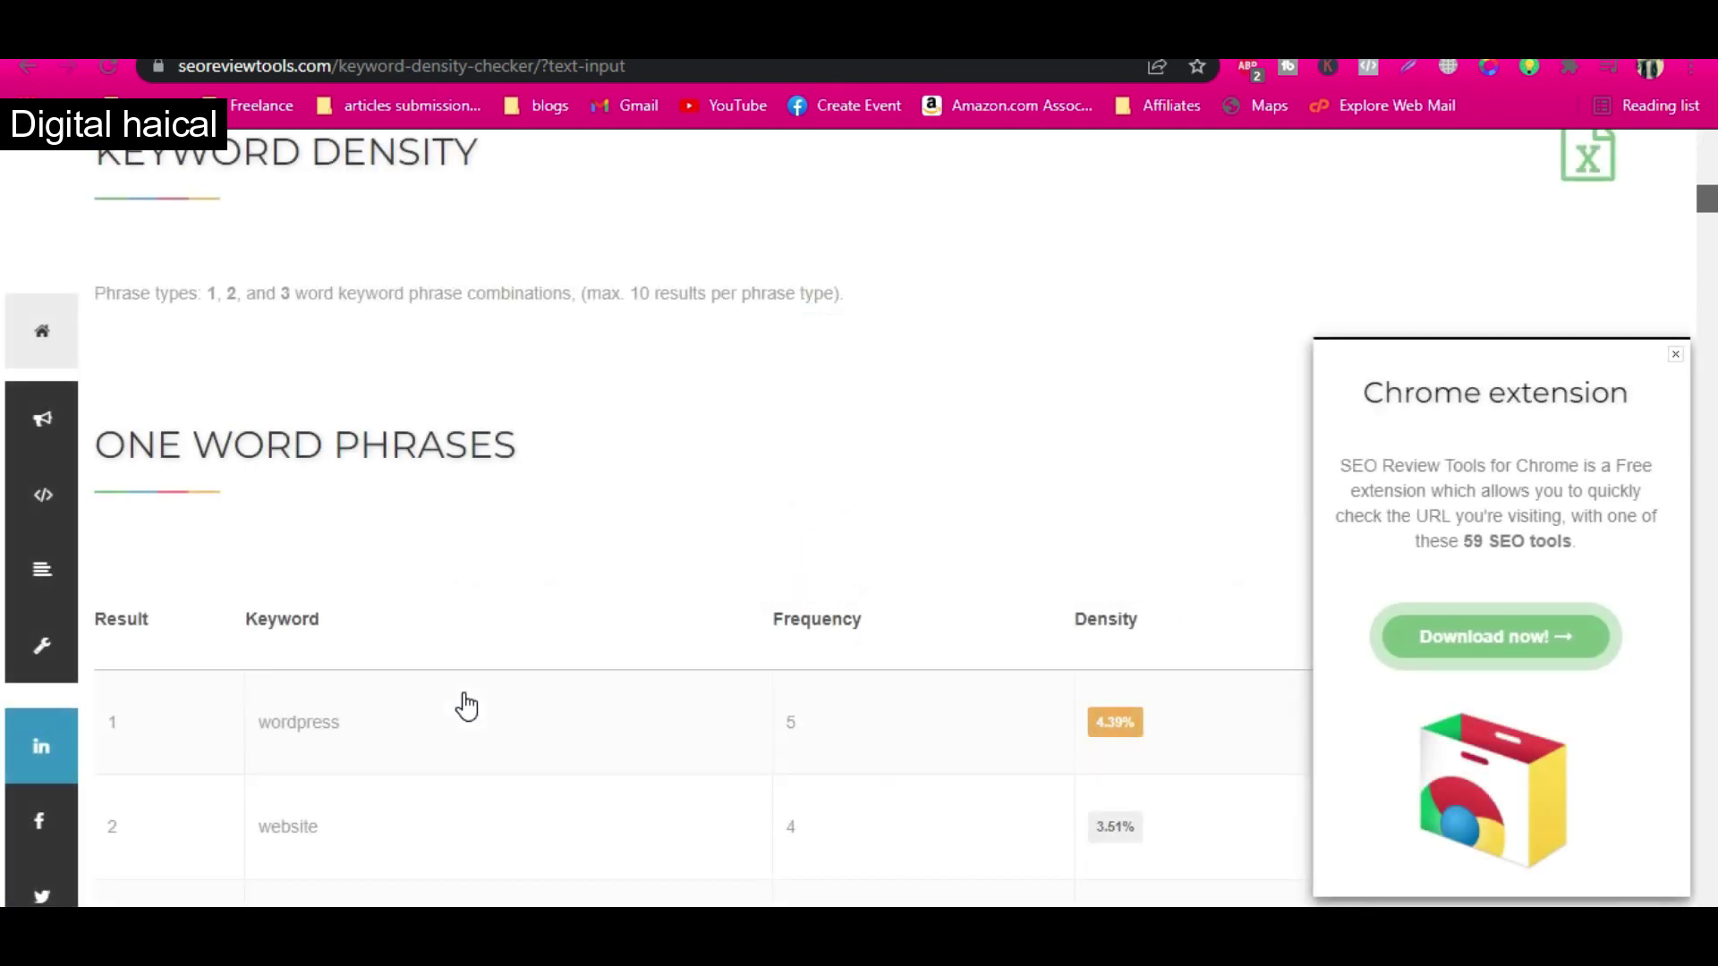
Examine the frequency and density of the one-word phrases in the keyword density results.
scroll(874, 611, down, 3)
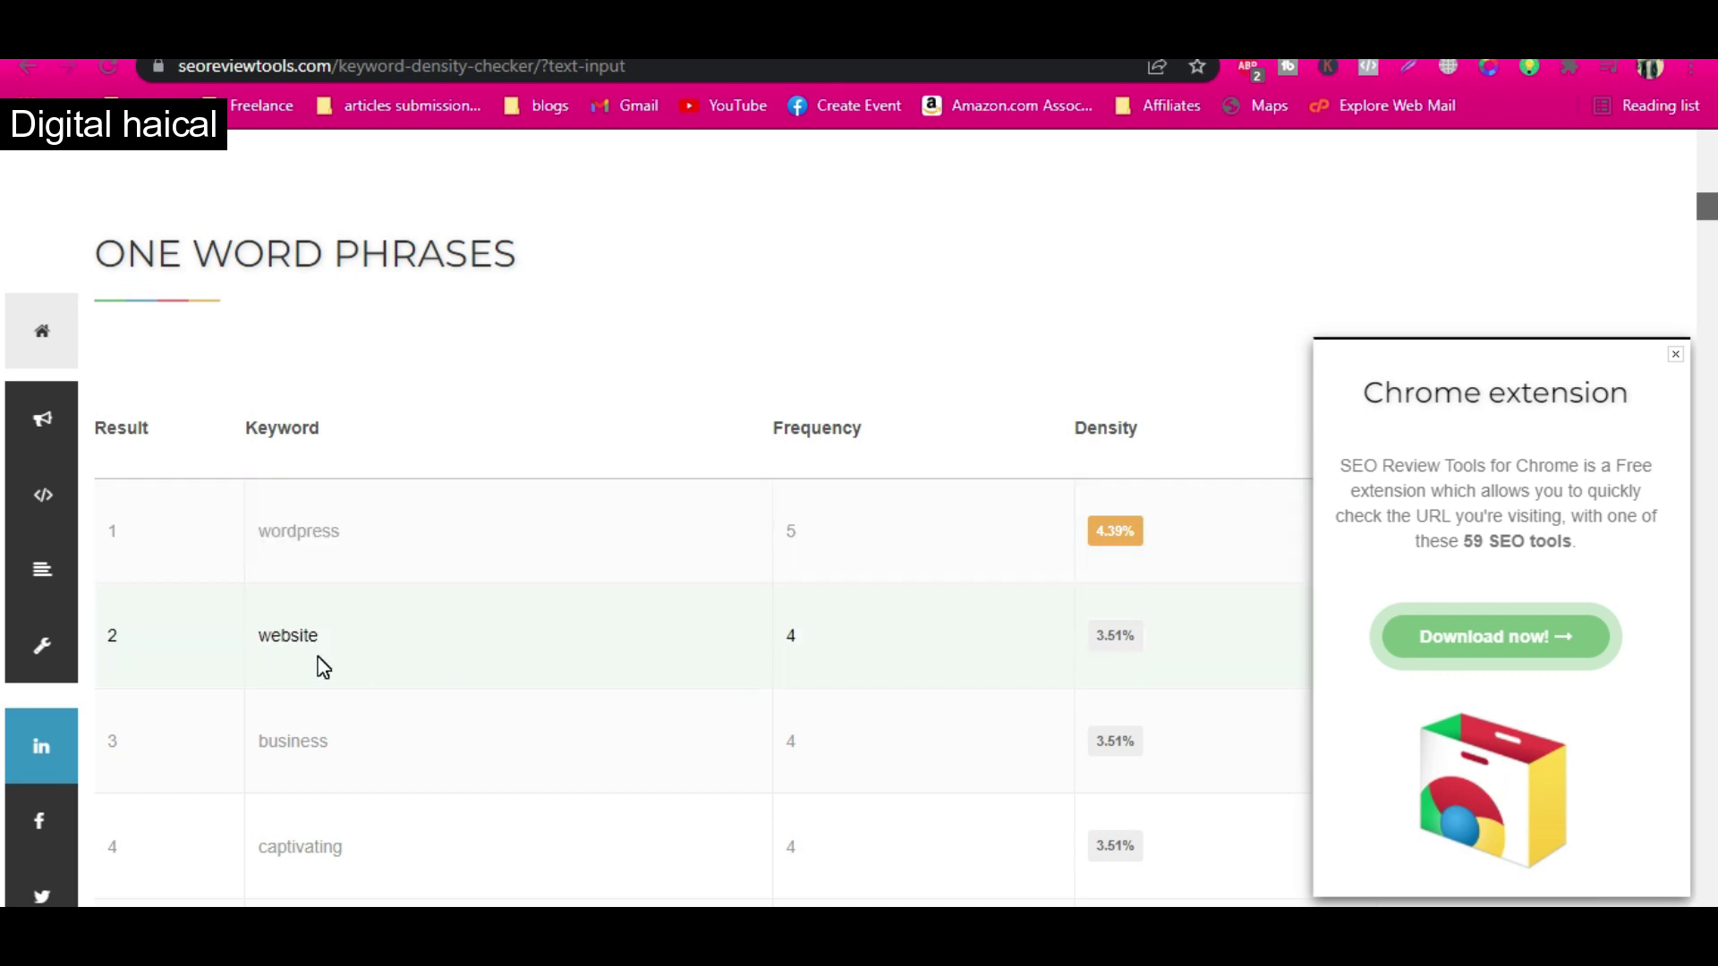
scroll(353, 716, down, 2)
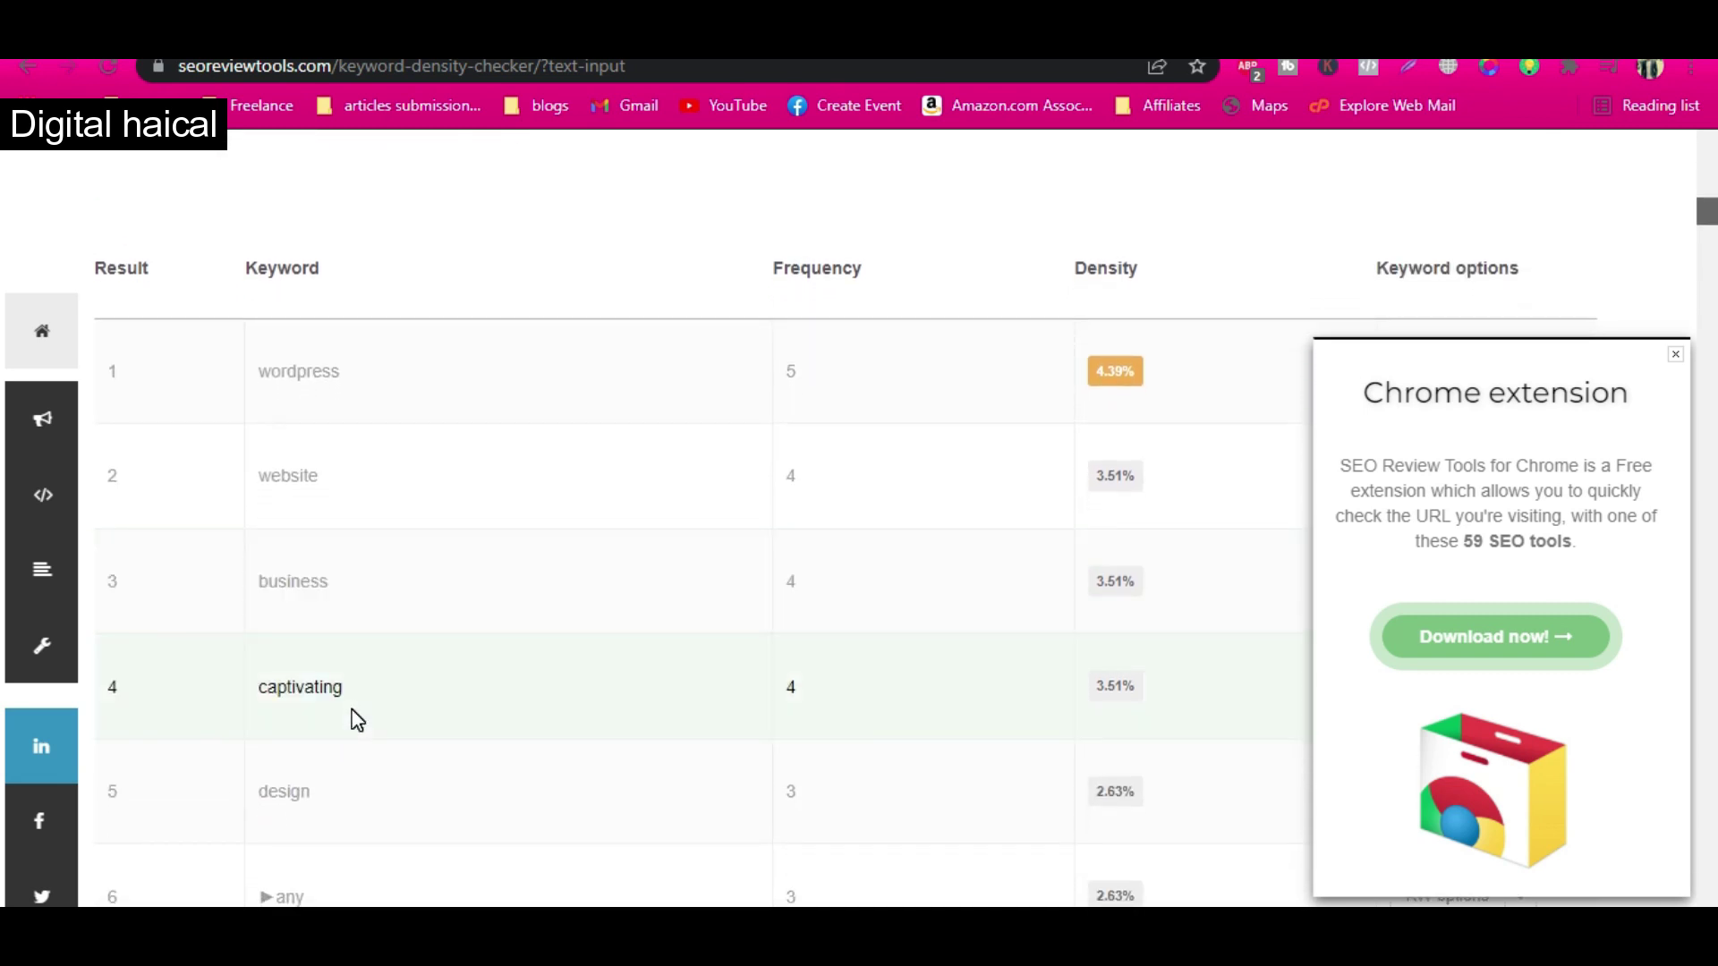
scroll(355, 718, down, 1)
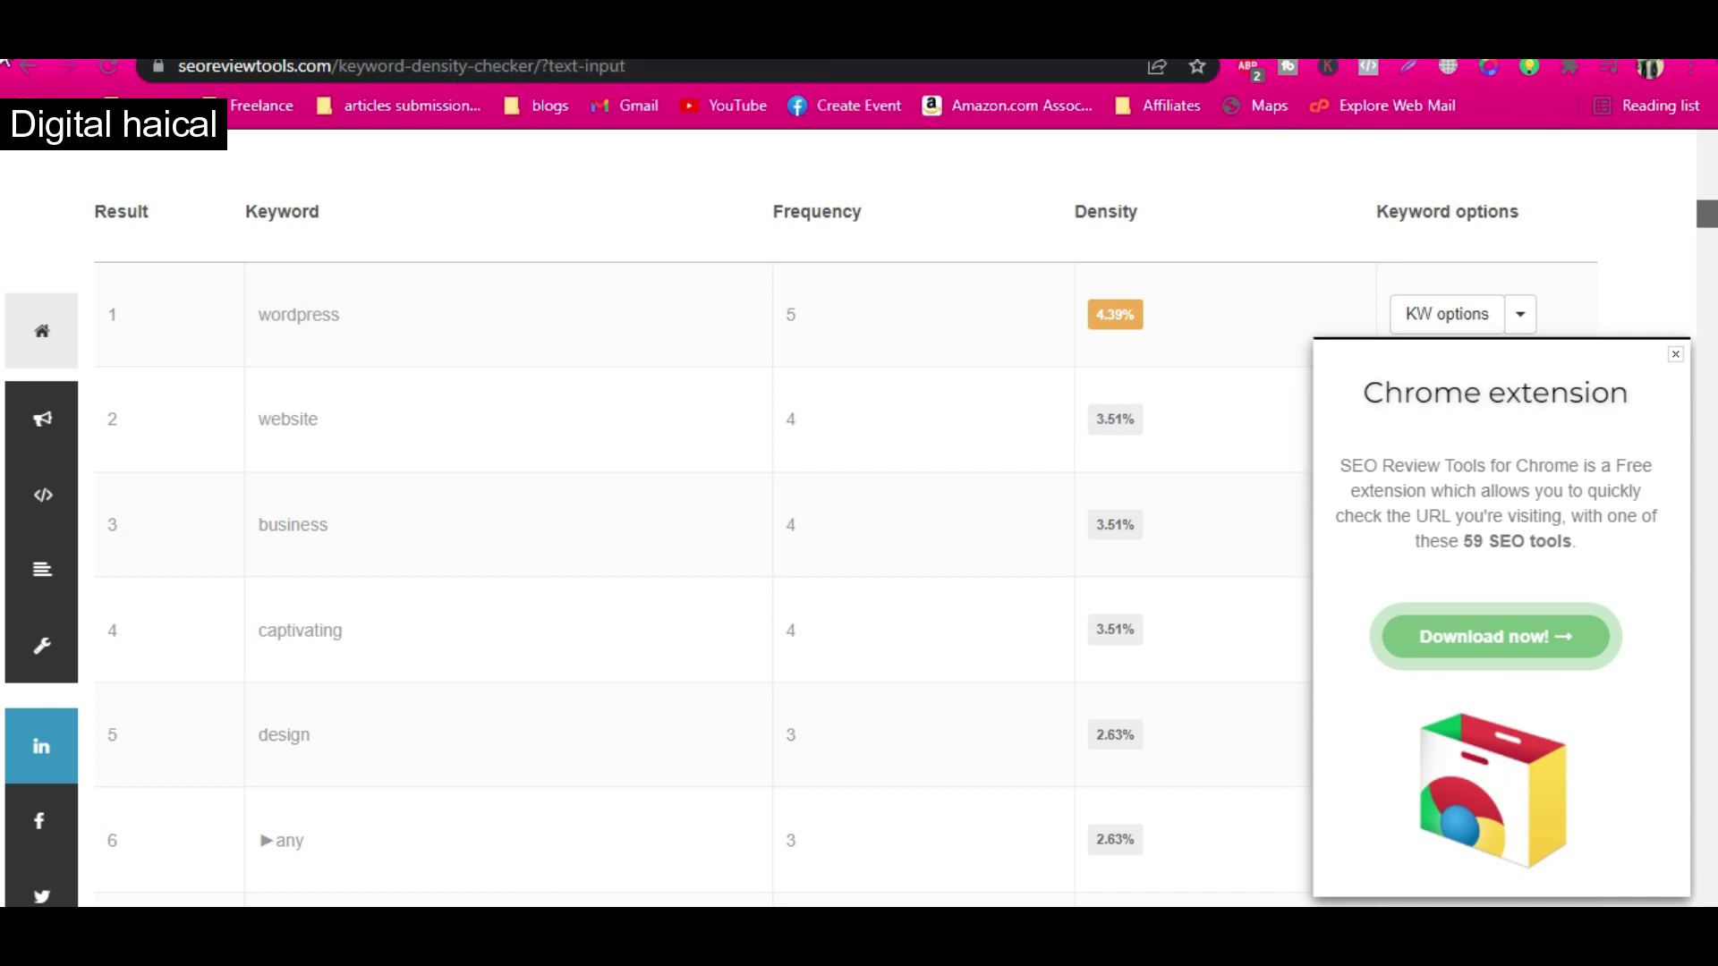
Open the browser's extensions management page.
click(1692, 69)
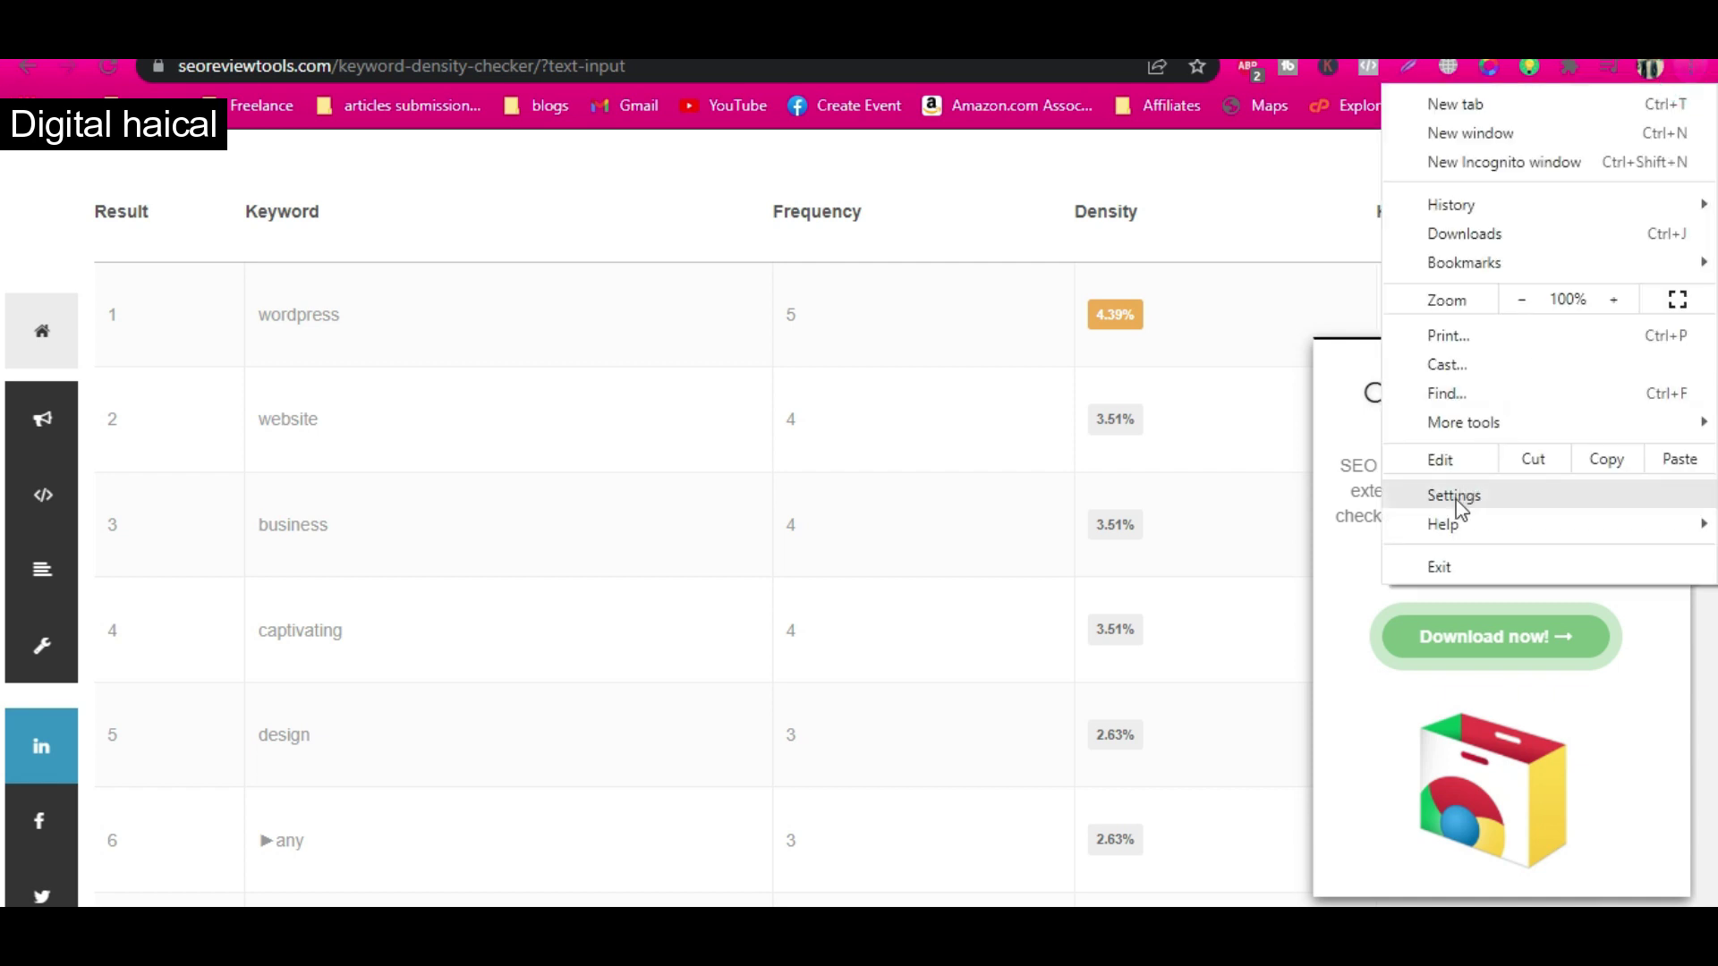
click(1477, 436)
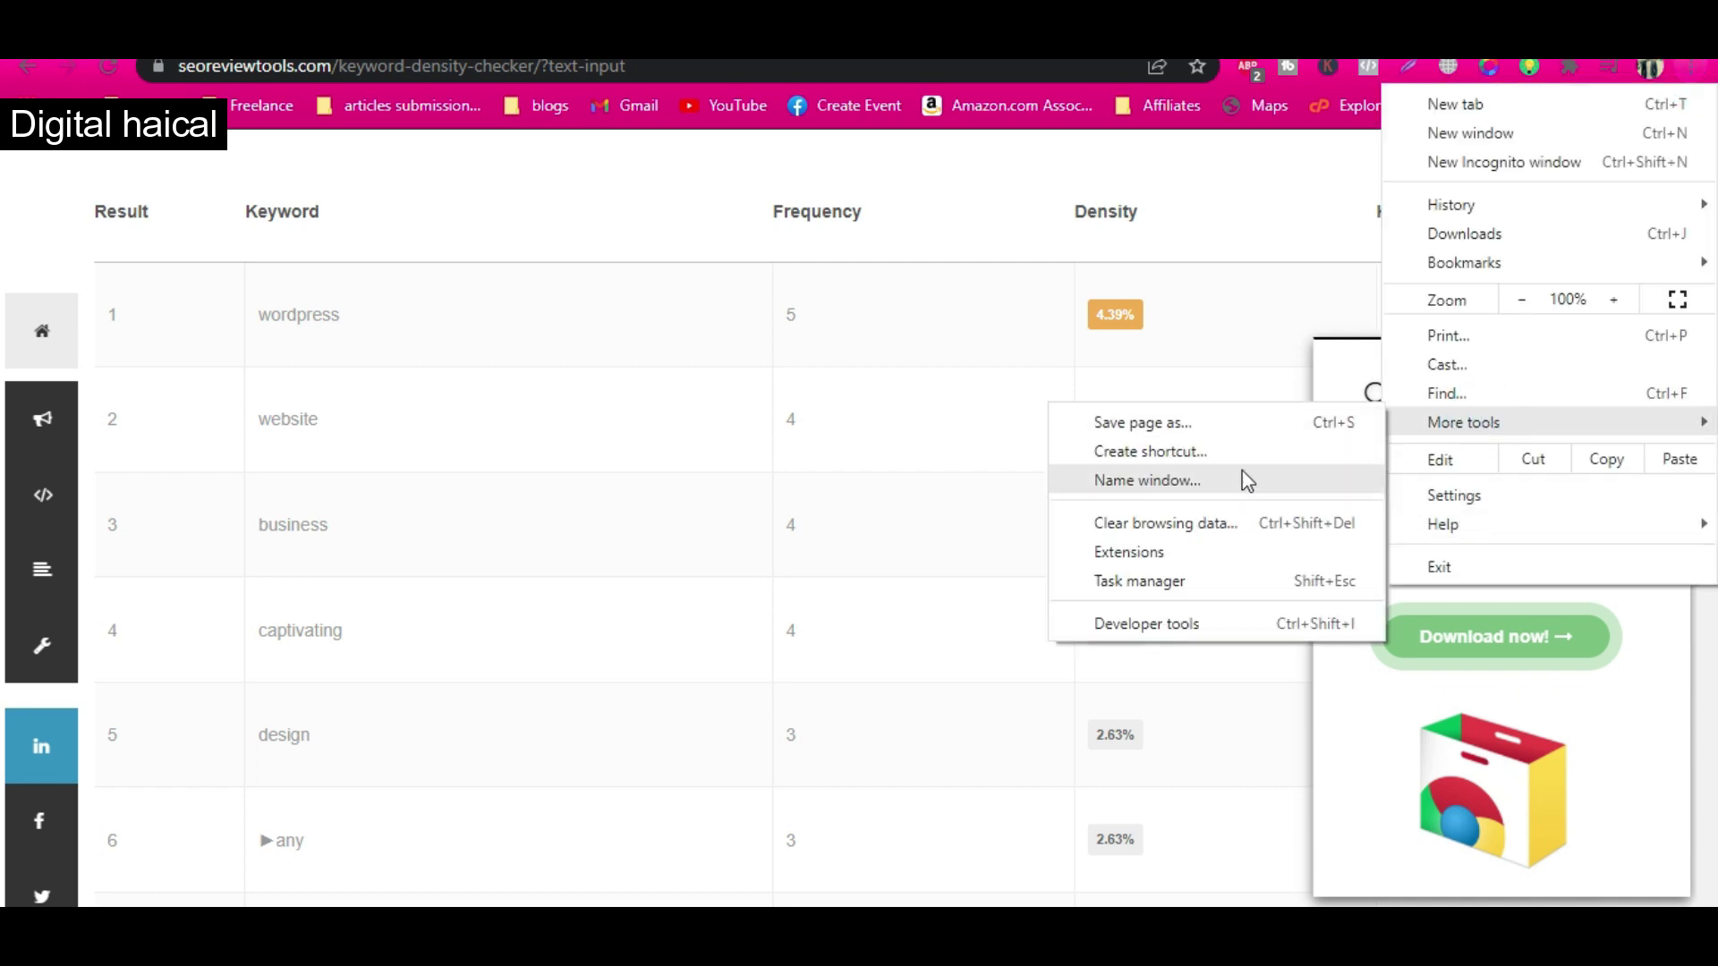
click(1199, 552)
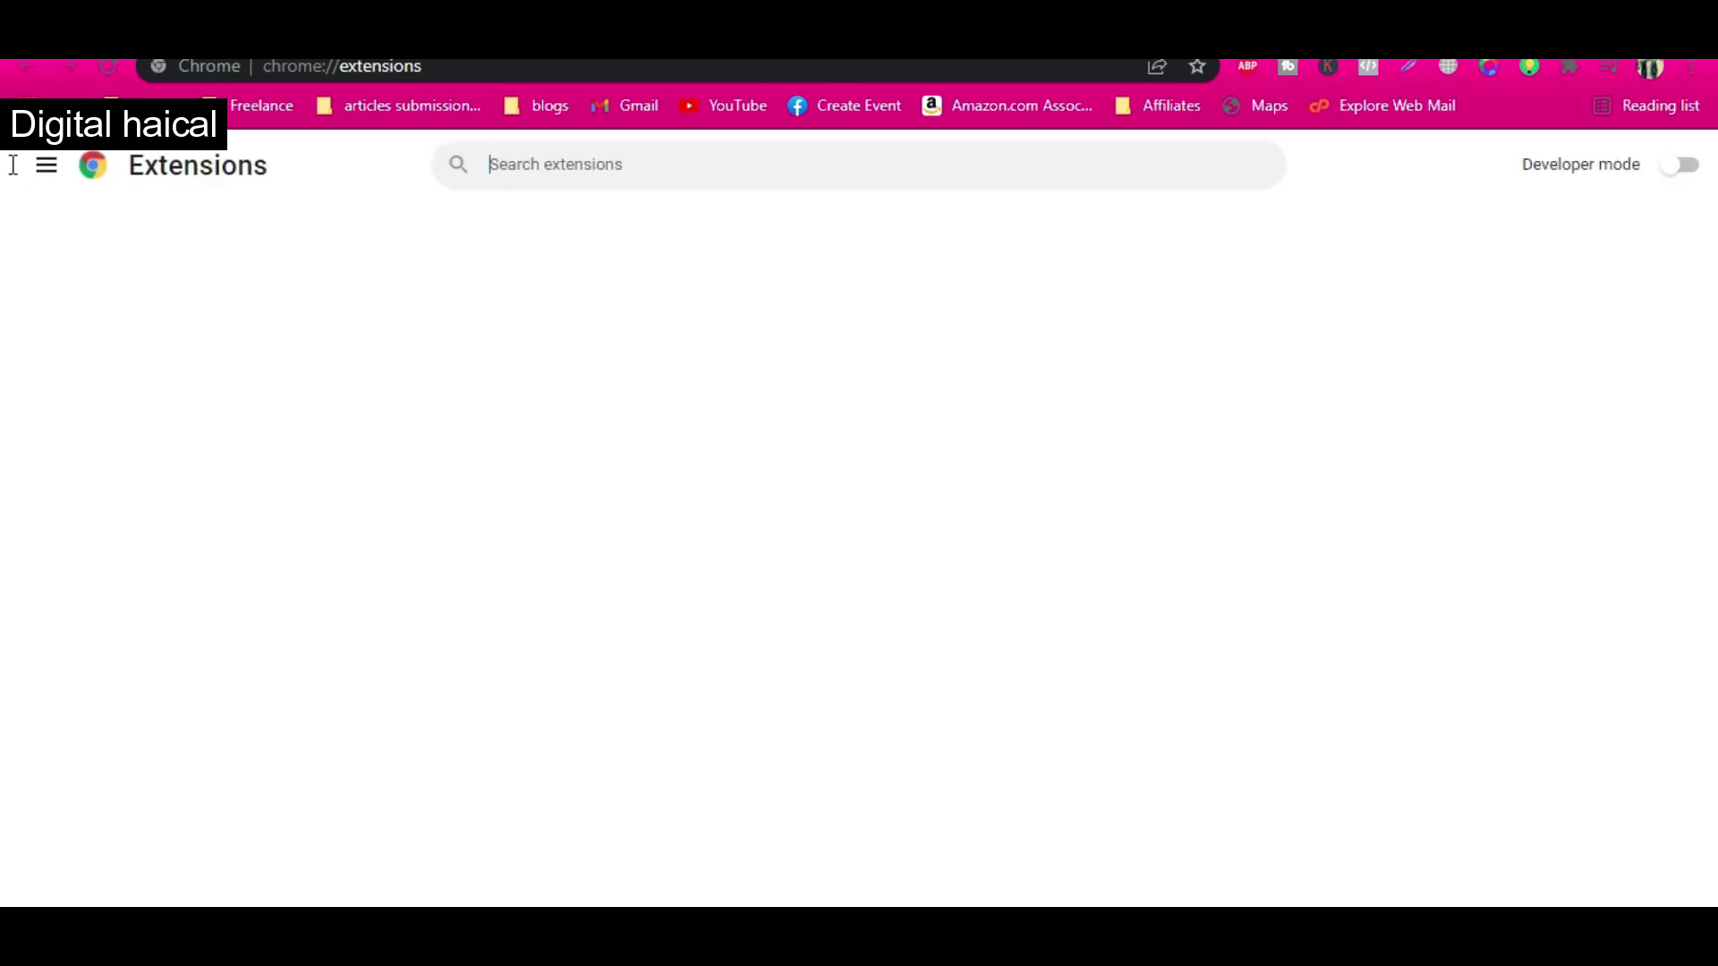
Search the Chrome Web Store for an auto refresh pro extension and open the Smart Auto Refresh Pro page.
click(47, 165)
click(146, 880)
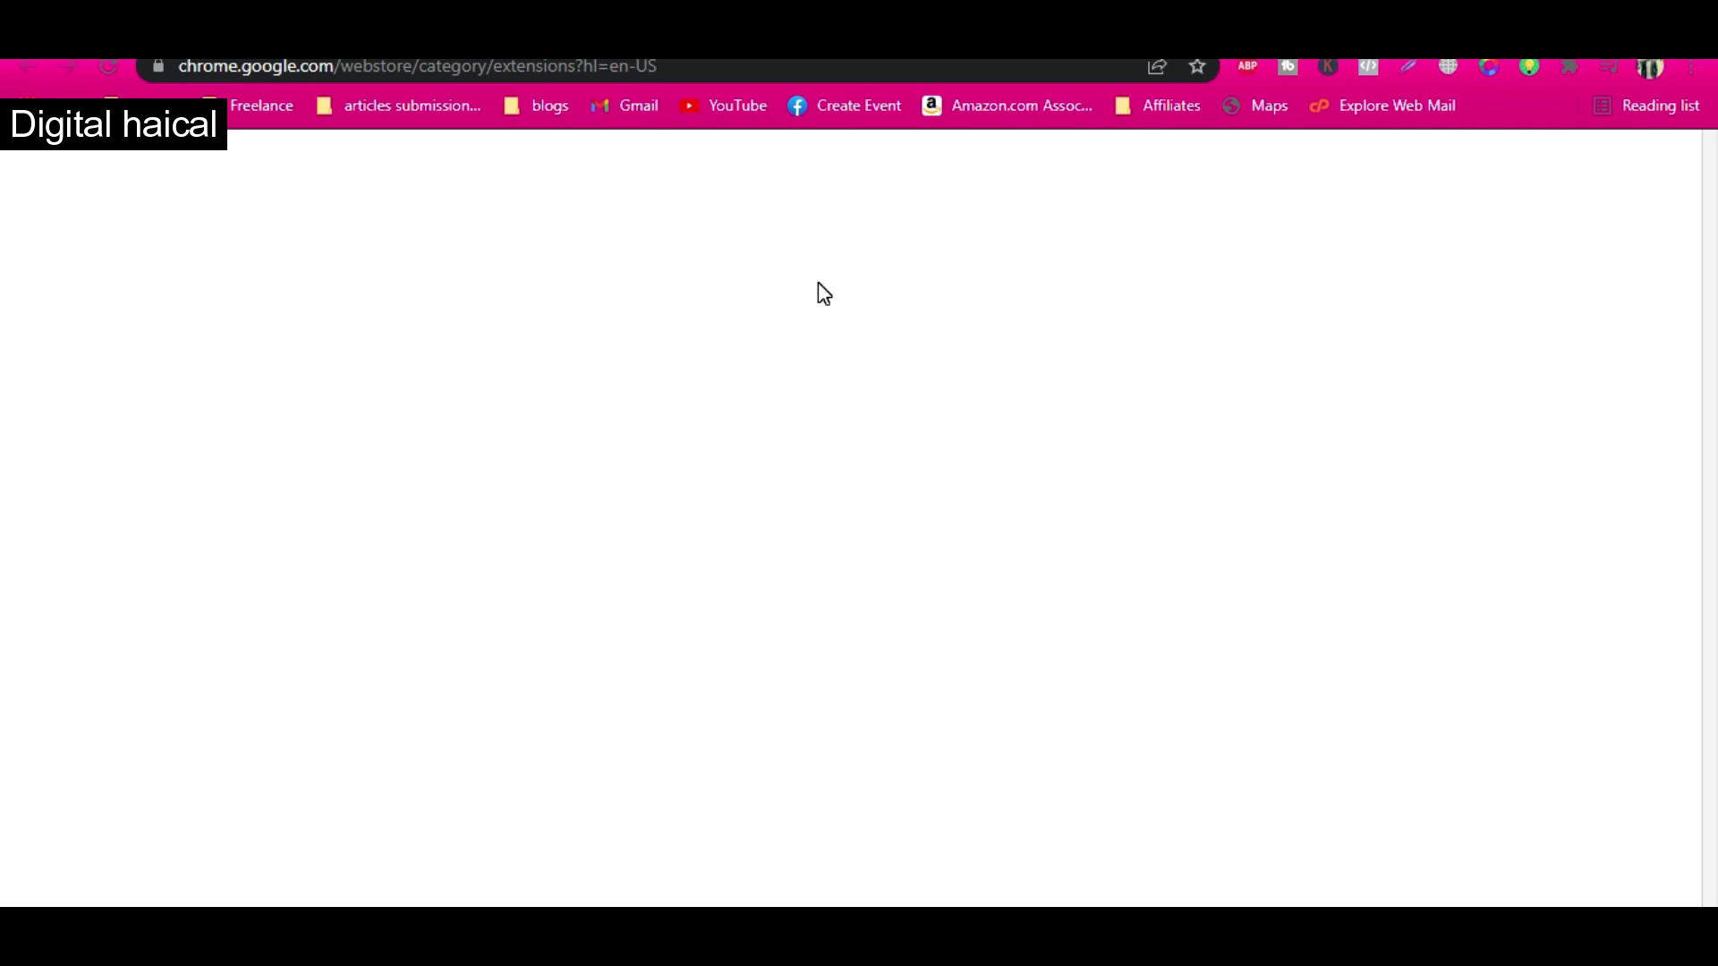
click(287, 256)
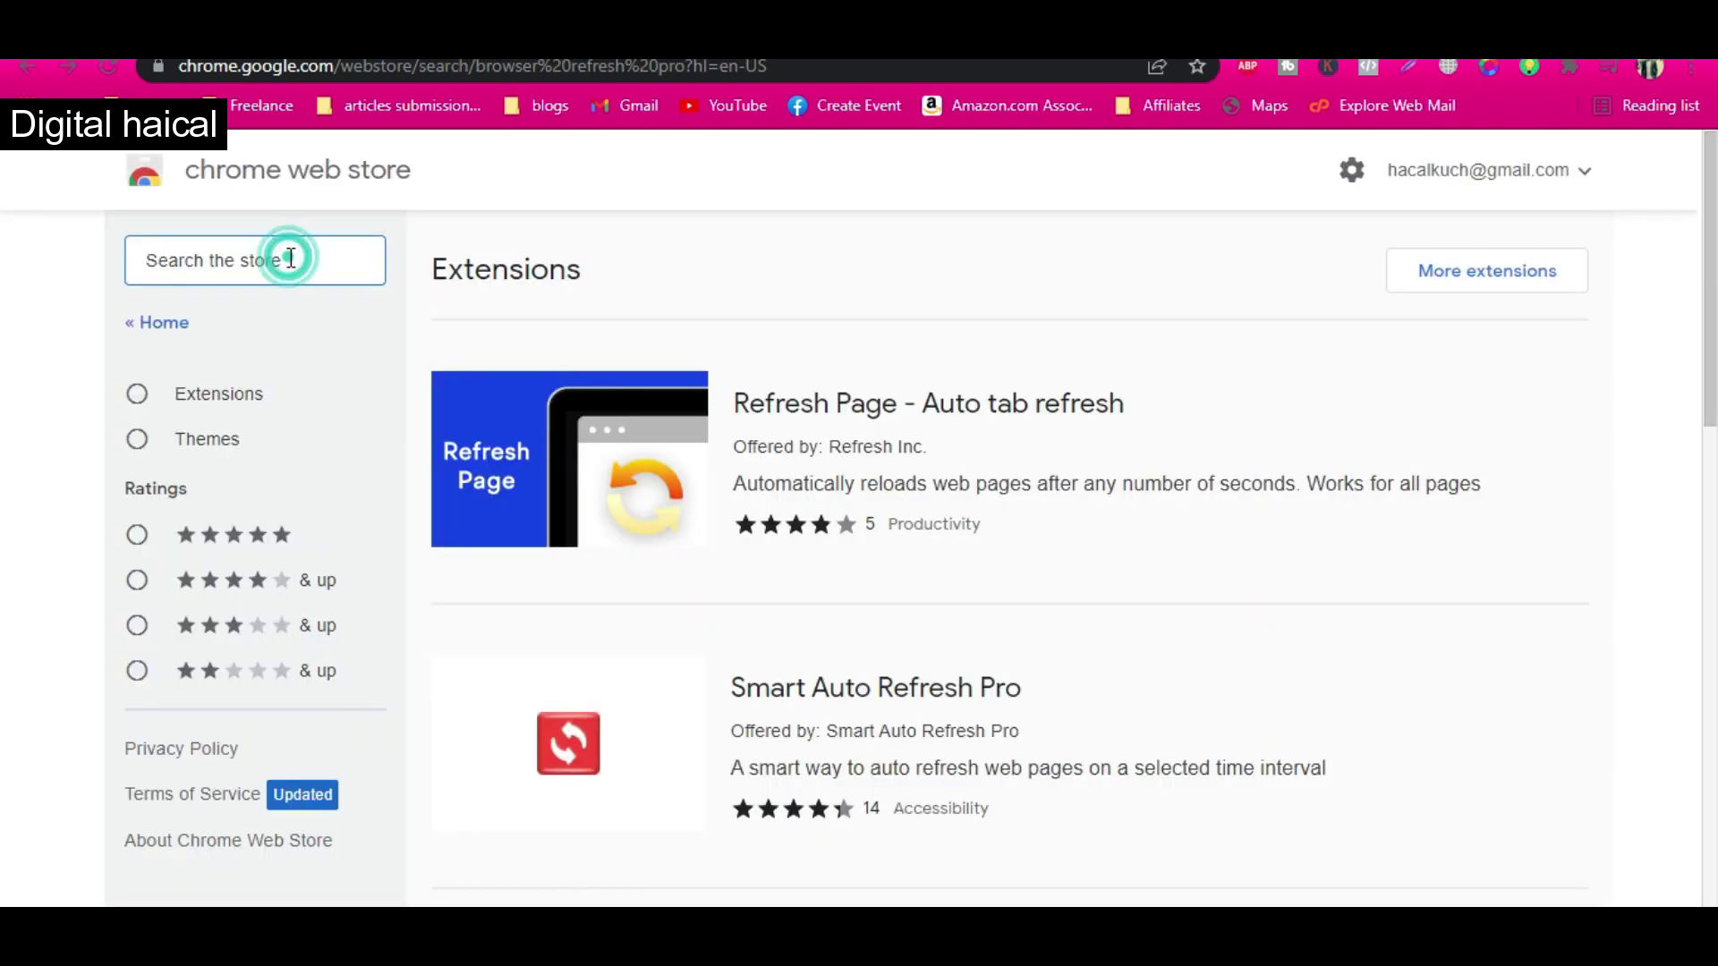
text(auto refresh pro)
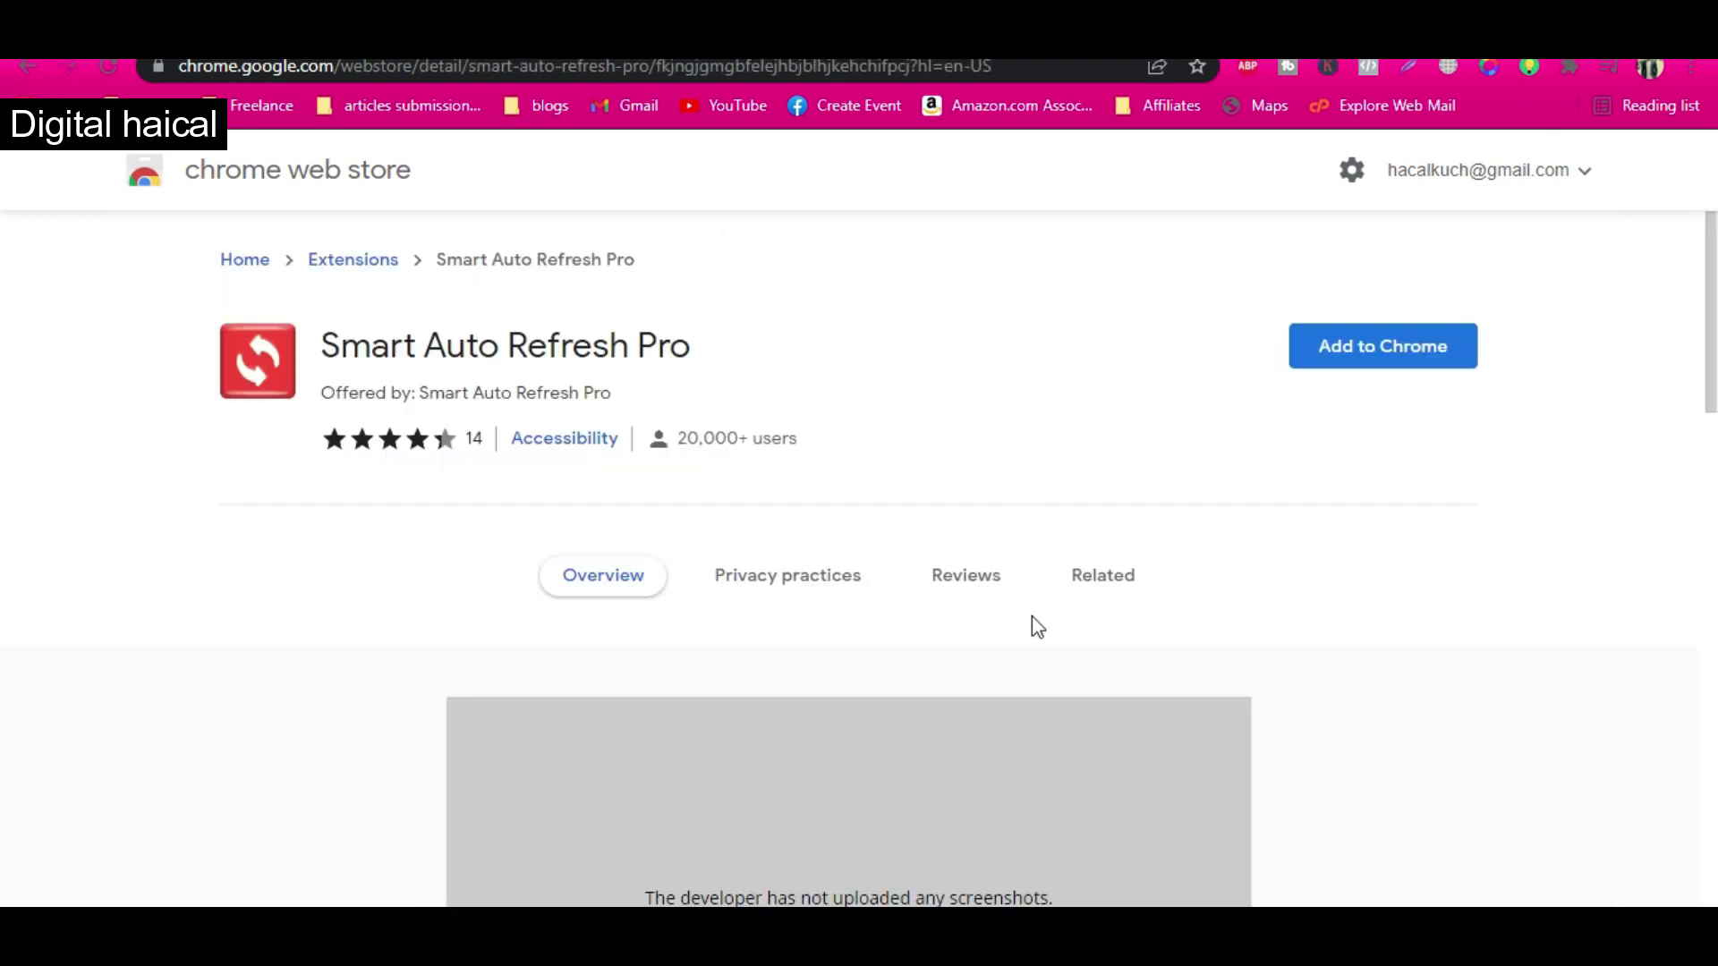
Add the Smart Auto Refresh Pro extension to Chrome and dismiss the installation notice.
scroll(1029, 627, down, 3)
scroll(1022, 647, up, 3)
click(1369, 349)
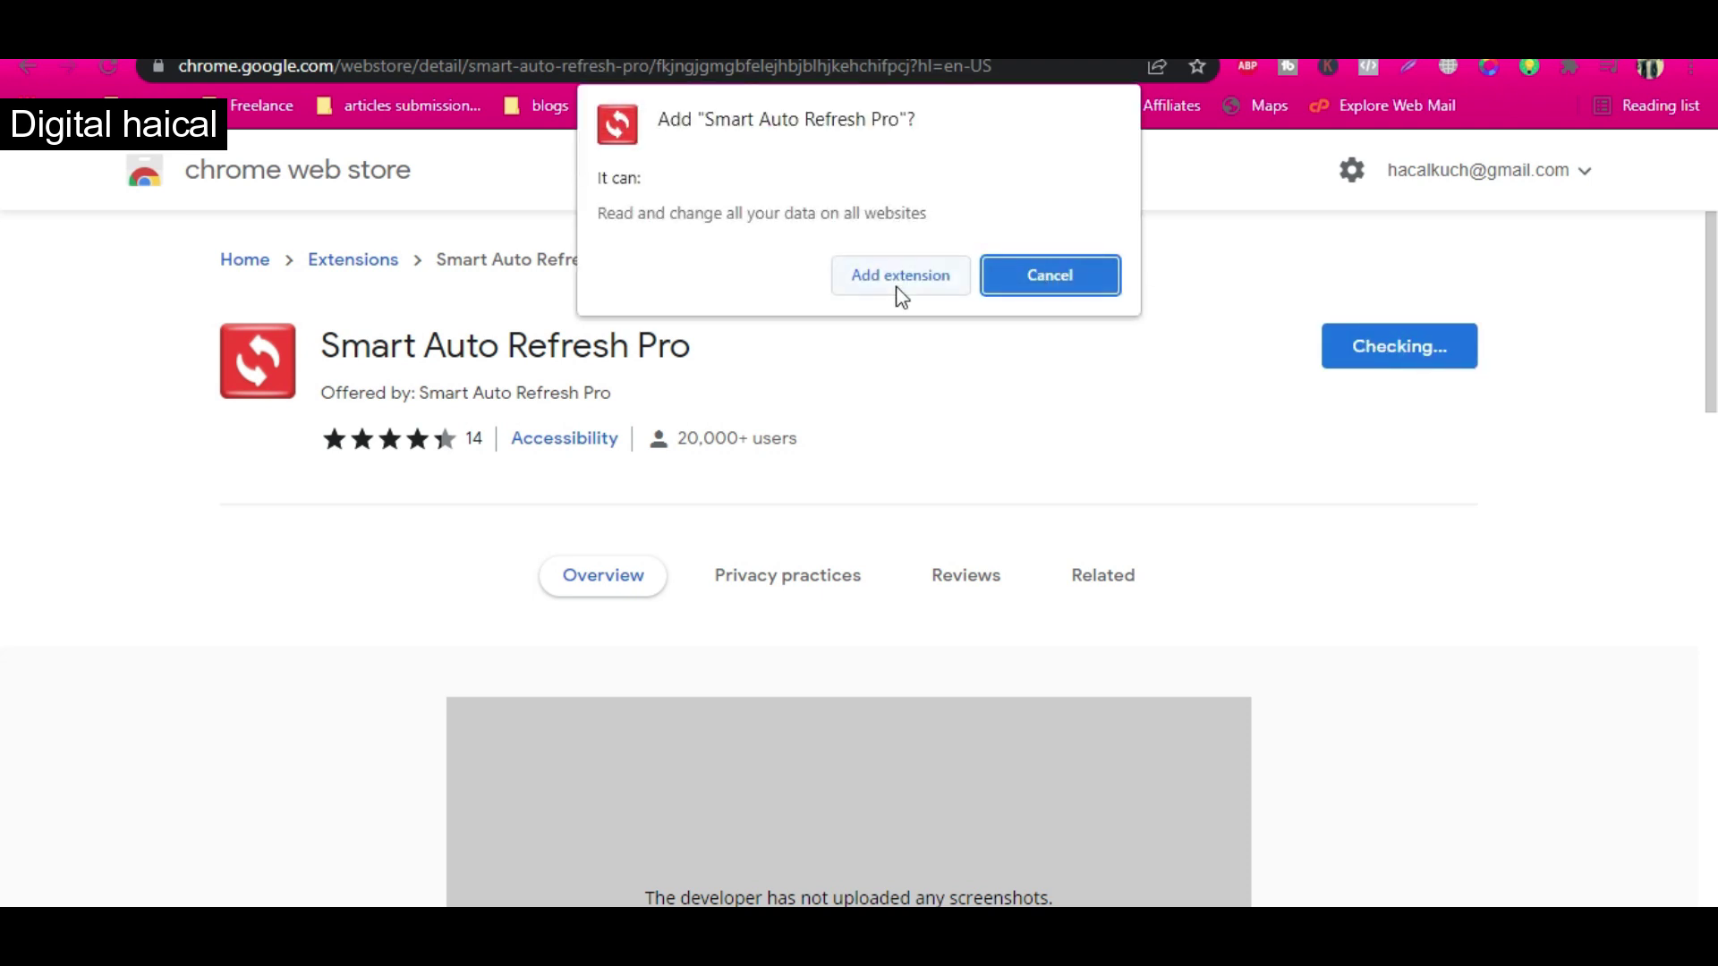
click(899, 276)
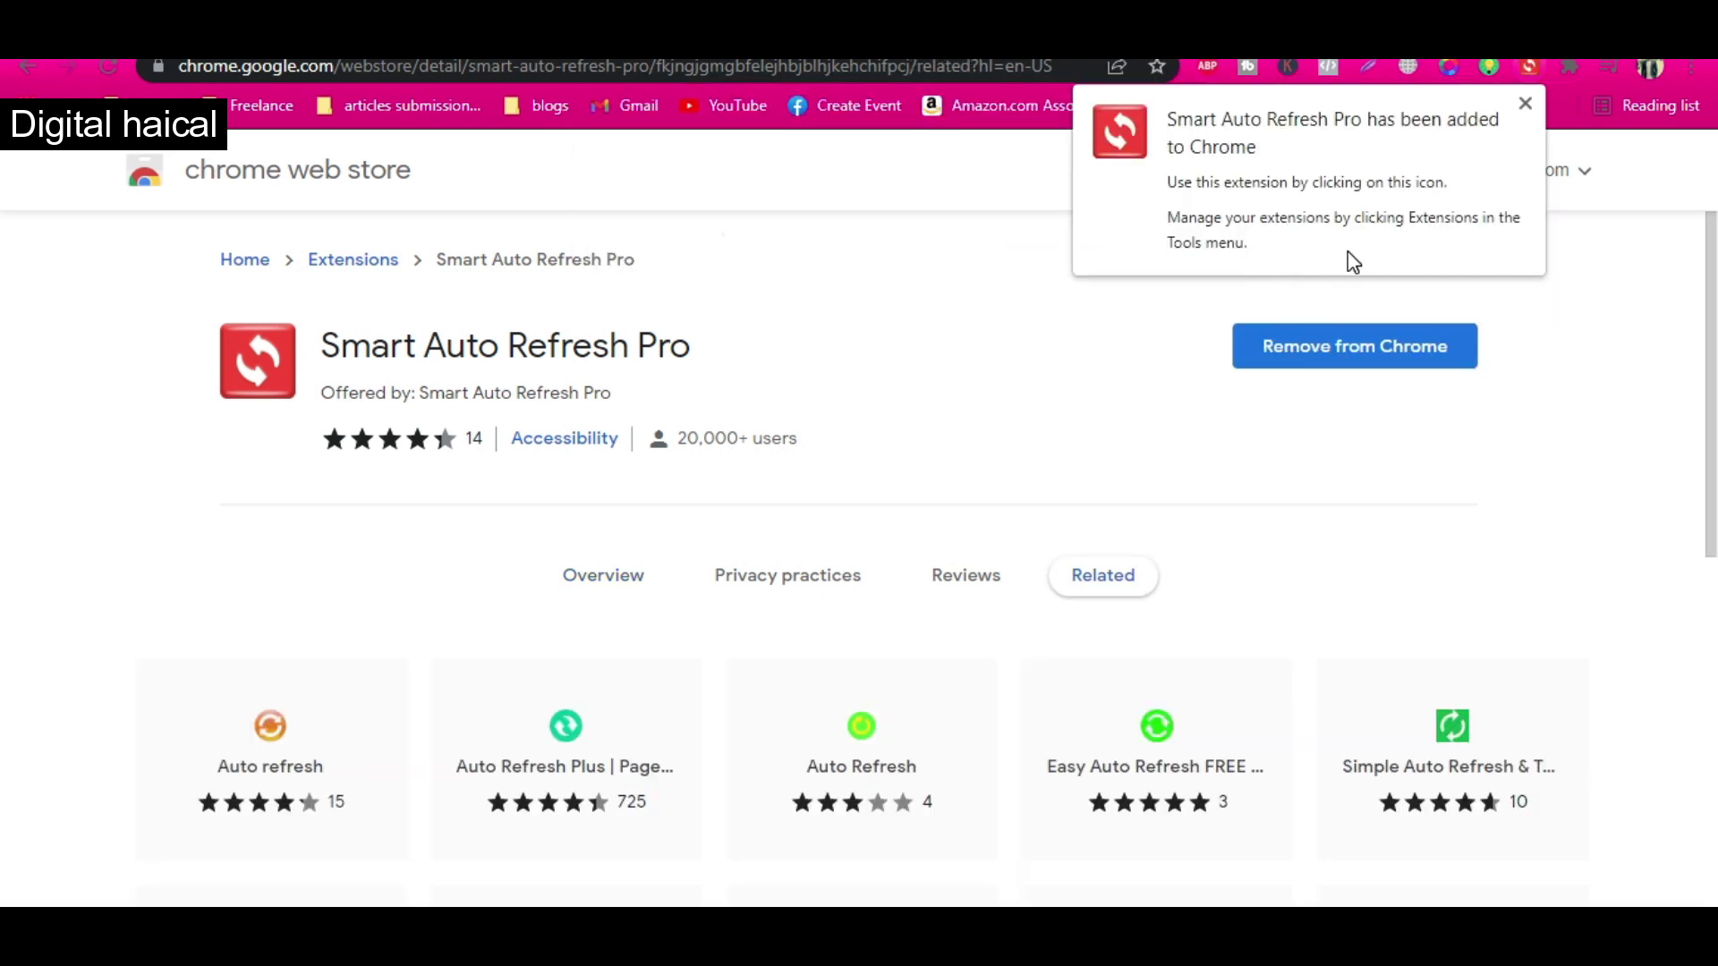
click(1525, 103)
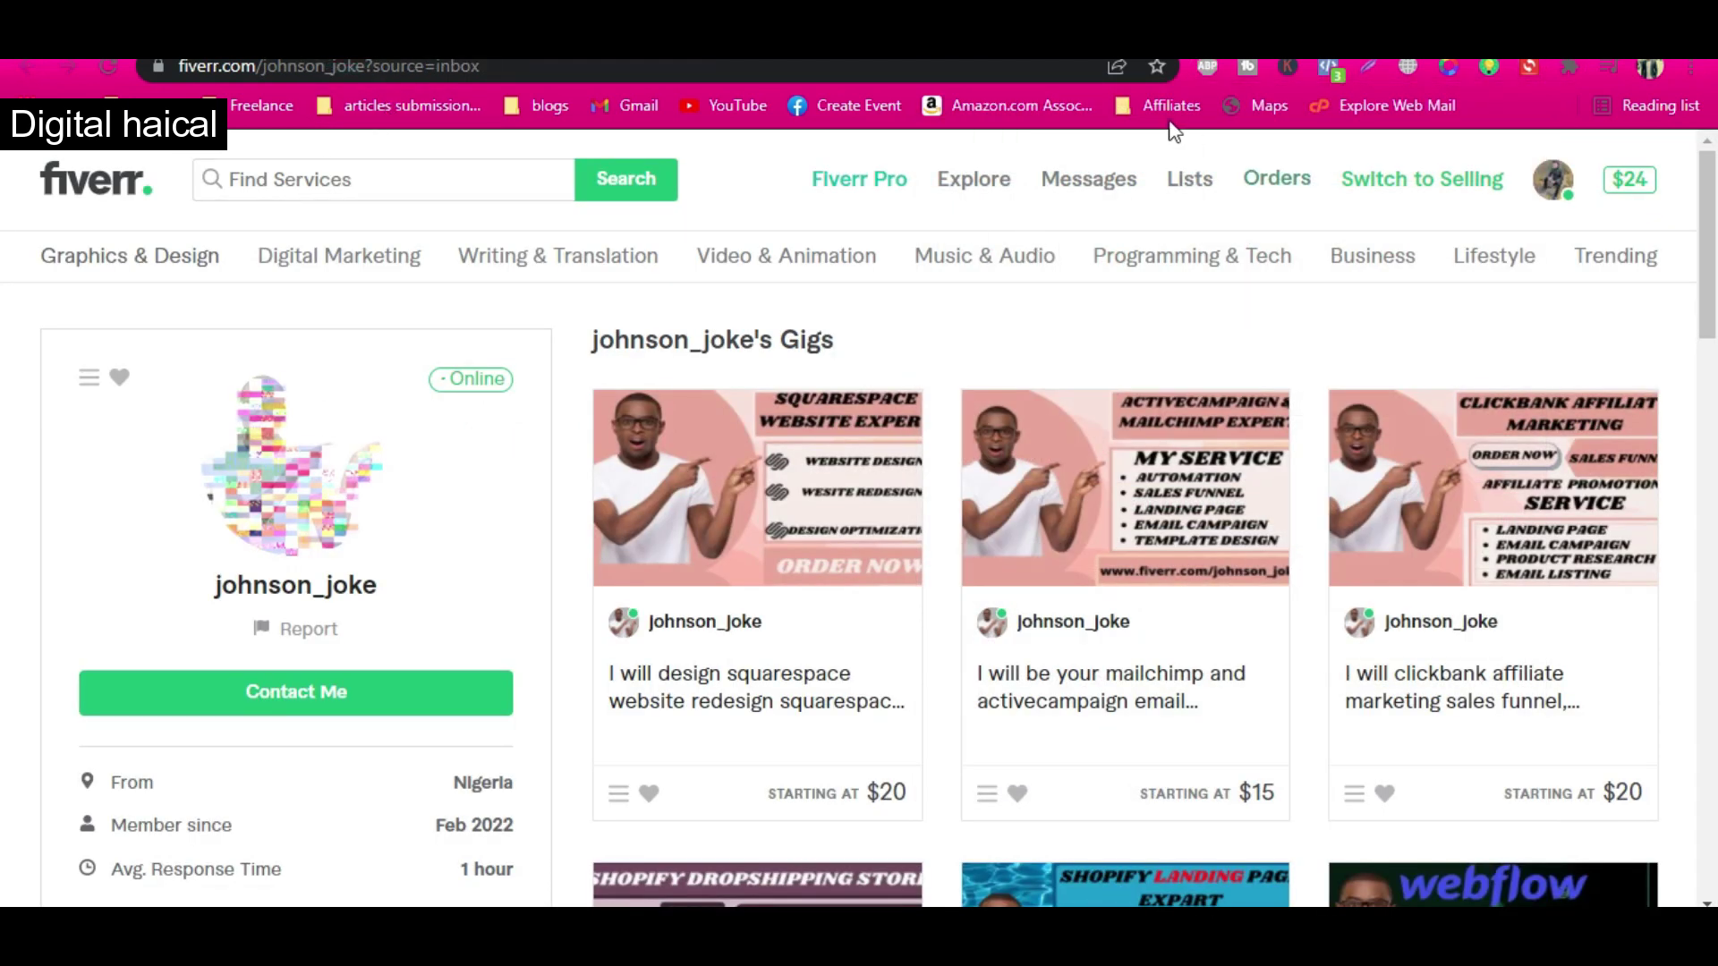
Switch Fiverr to selling mode and open the Buyer Requests page.
click(1420, 192)
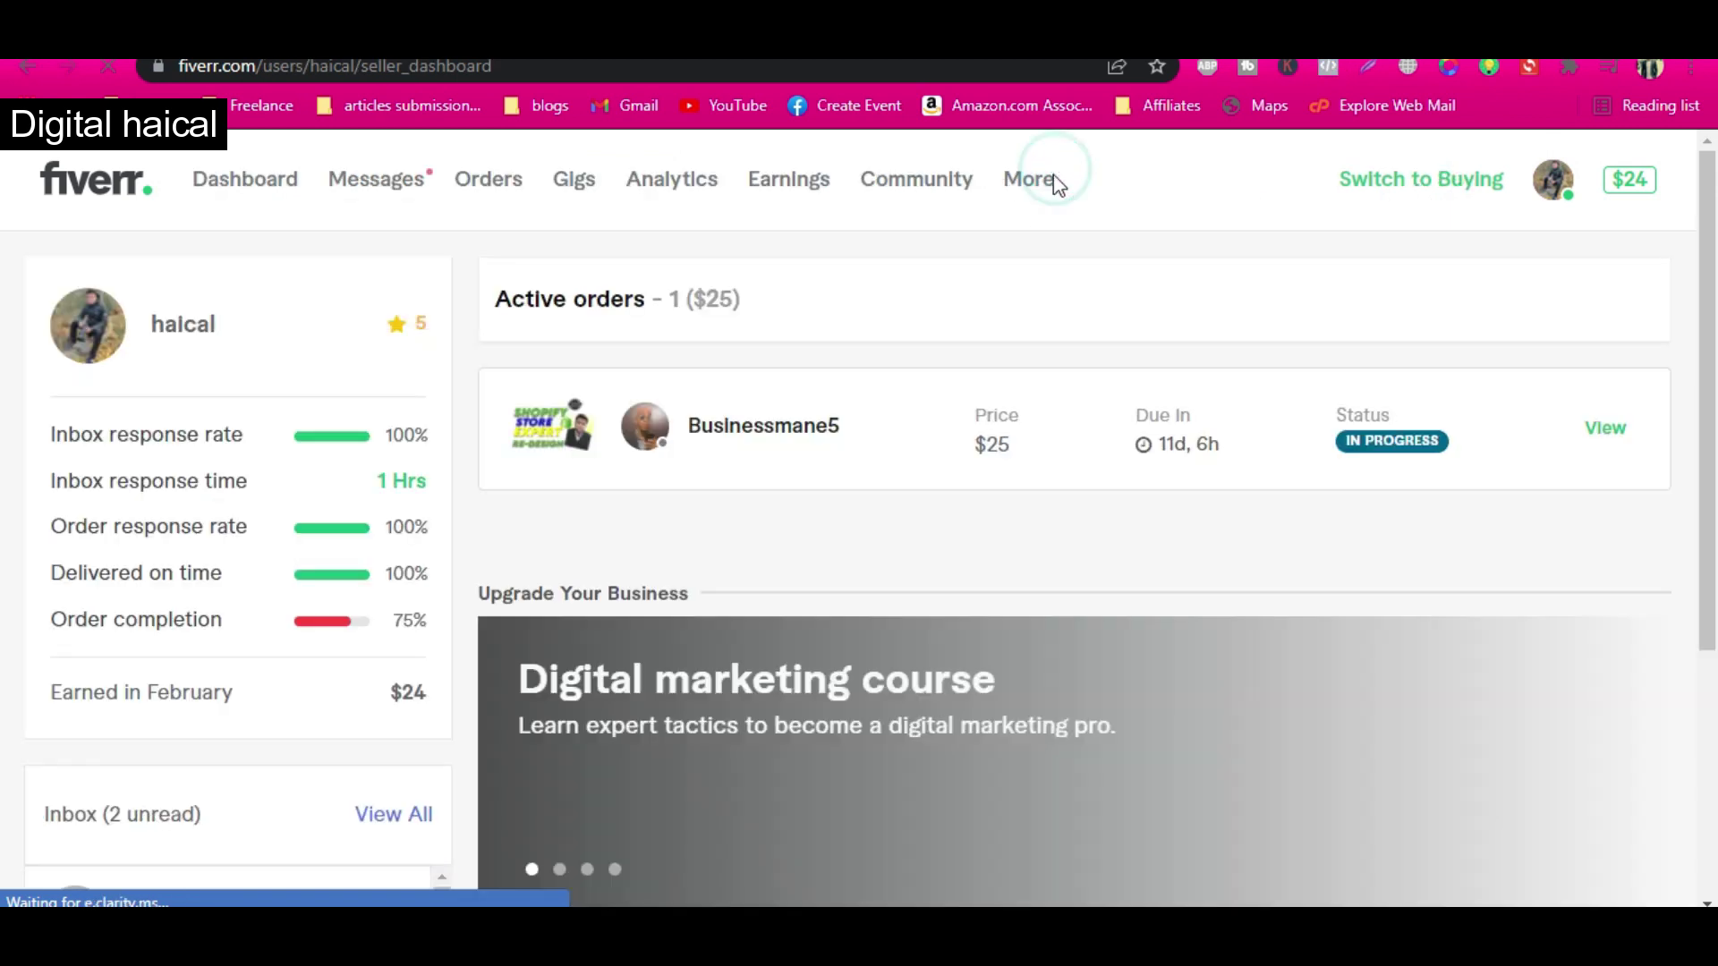
click(1033, 180)
click(1022, 243)
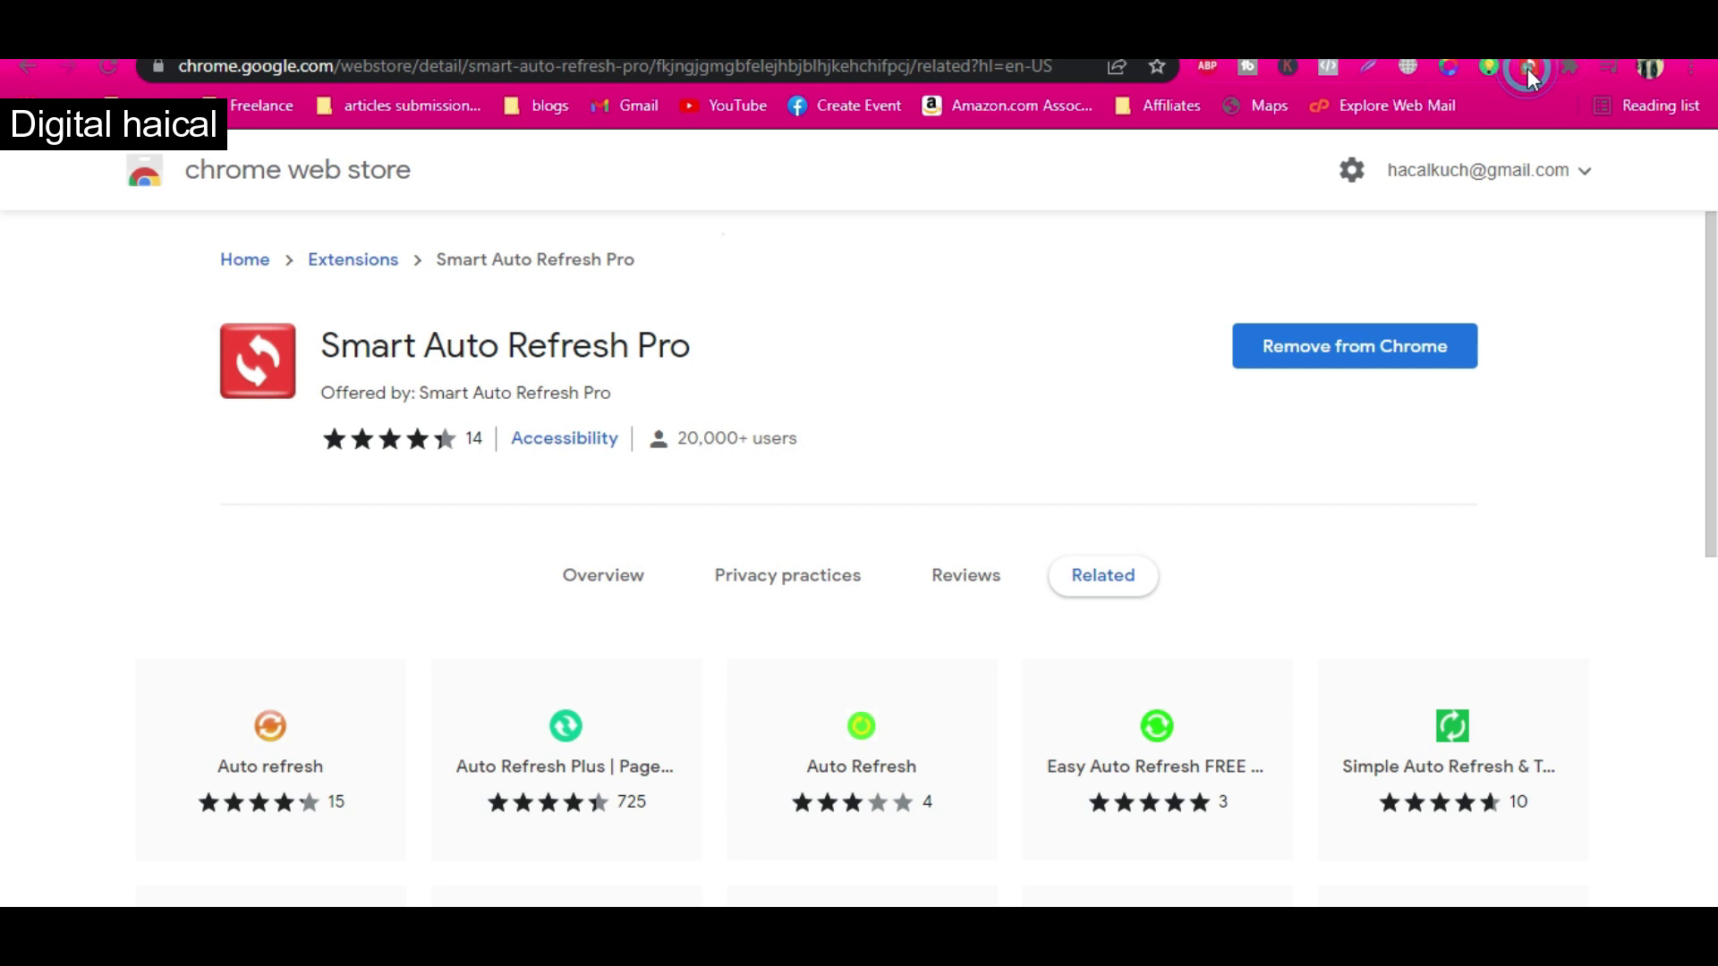
Start Smart Auto Refresh Pro on the open Fiverr buyer requests page with an interval of 1 minute 00 seconds.
click(1527, 68)
scroll(1360, 543, down, 1)
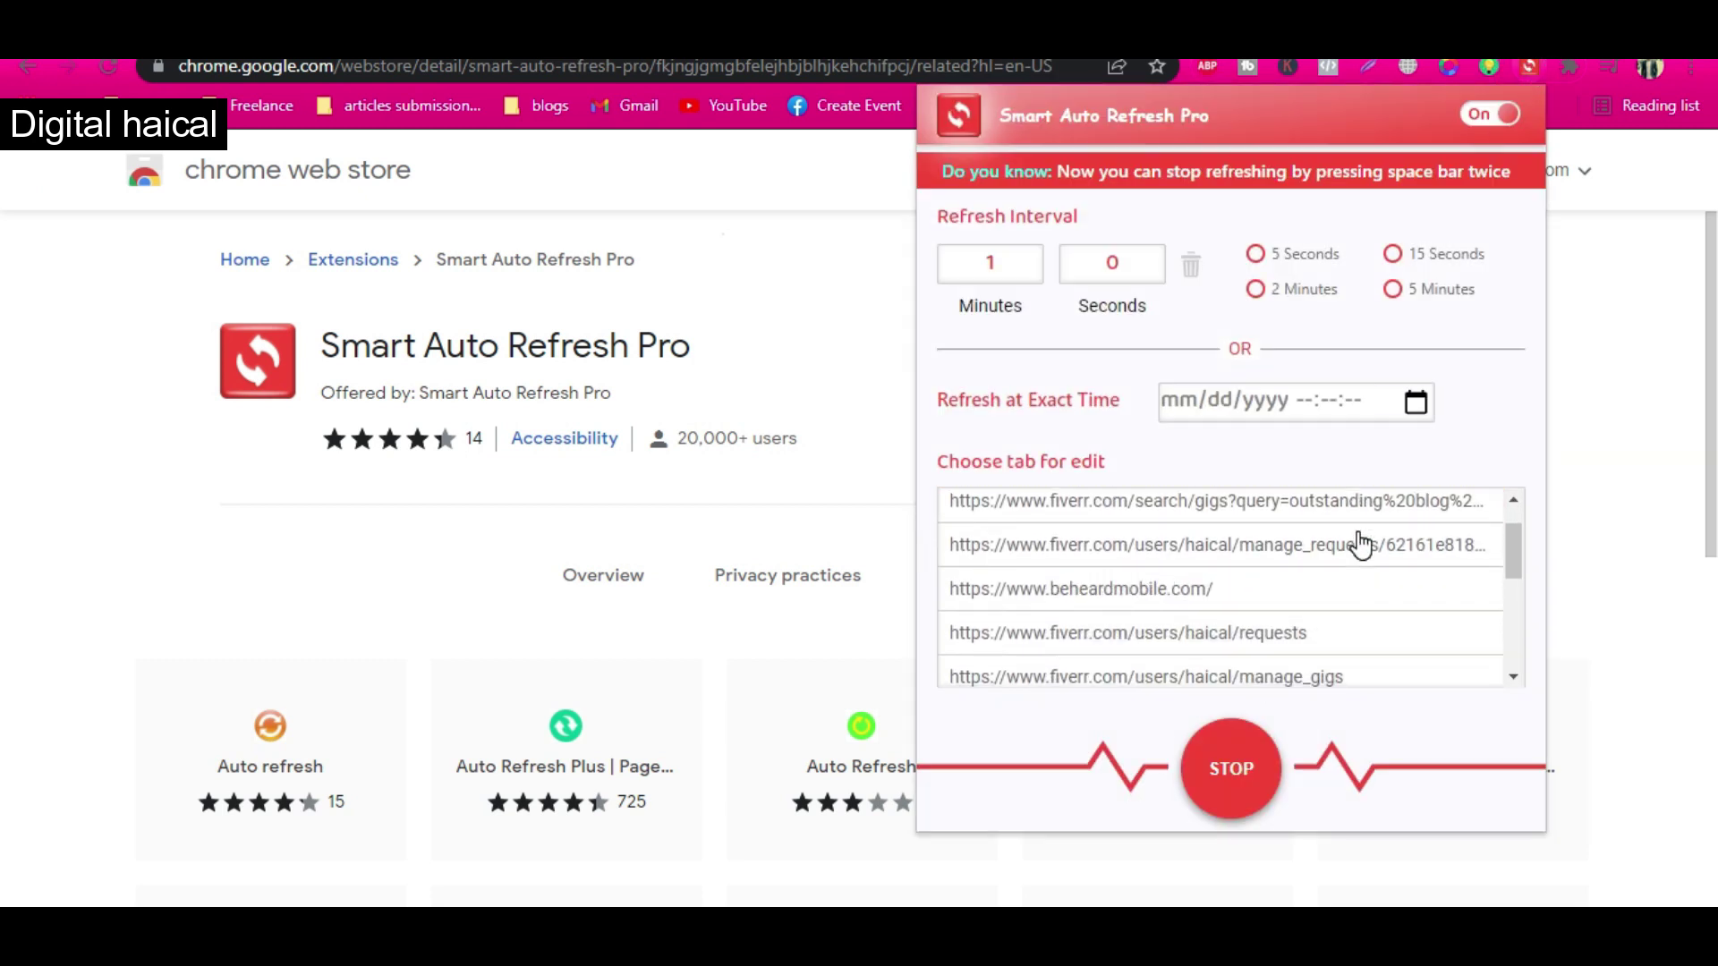
click(1301, 632)
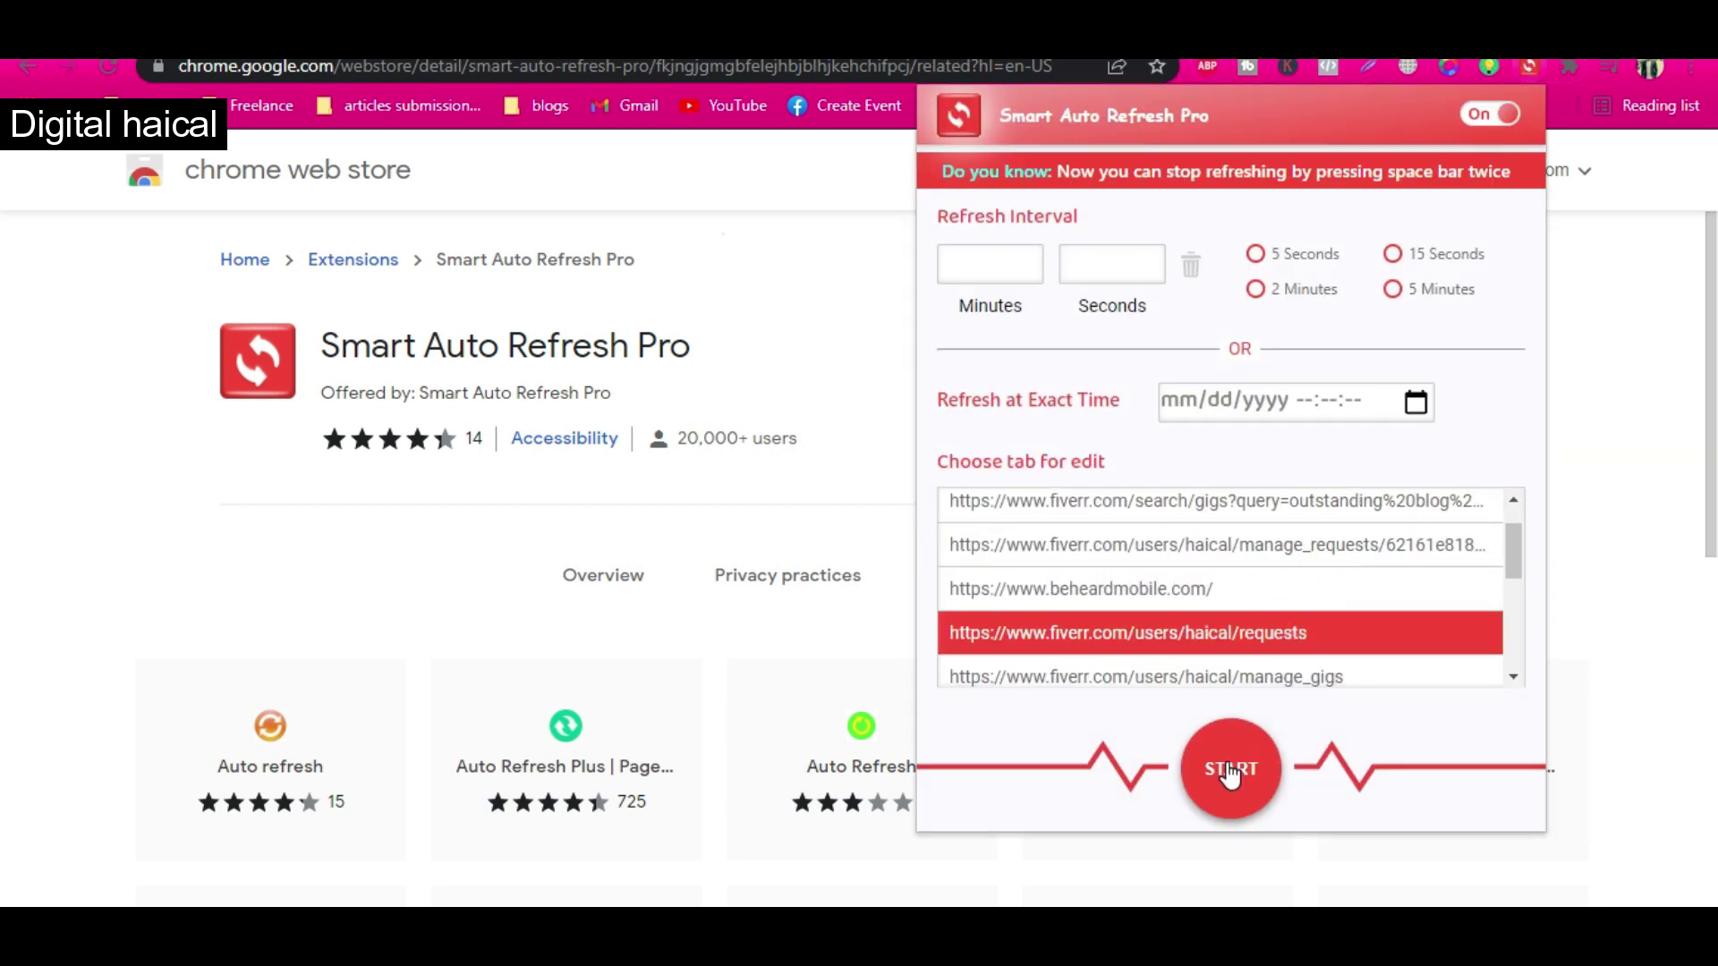
click(1232, 771)
click(960, 238)
click(980, 268)
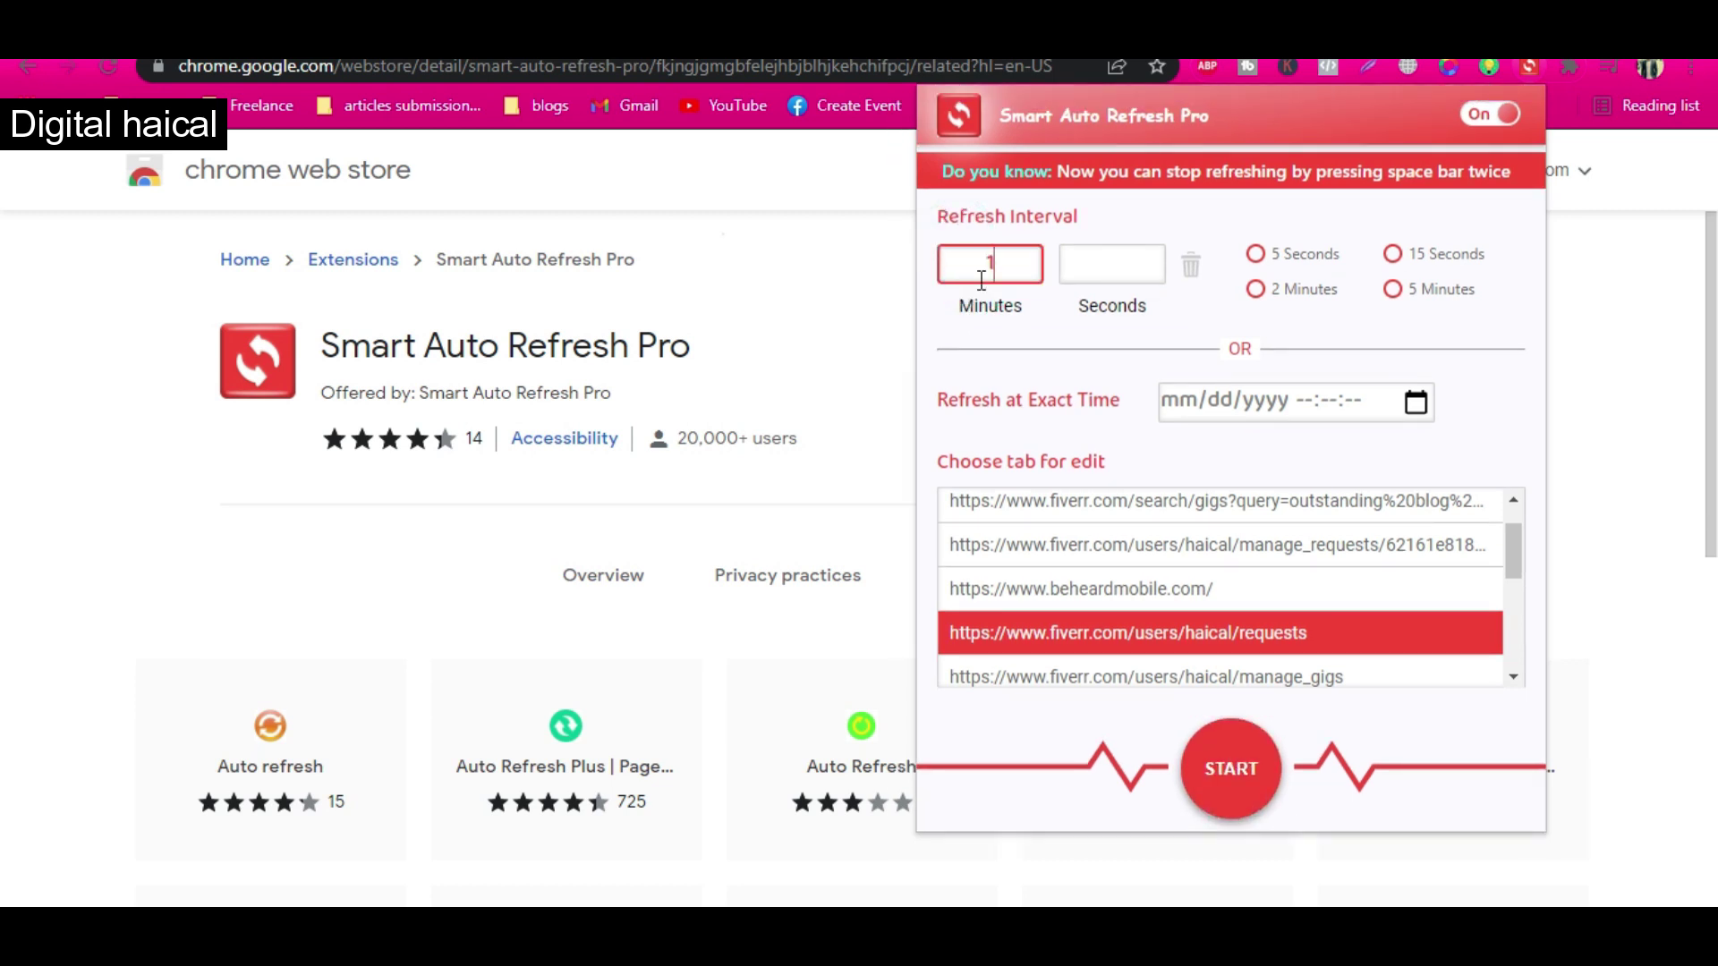
click(1110, 262)
text(00)
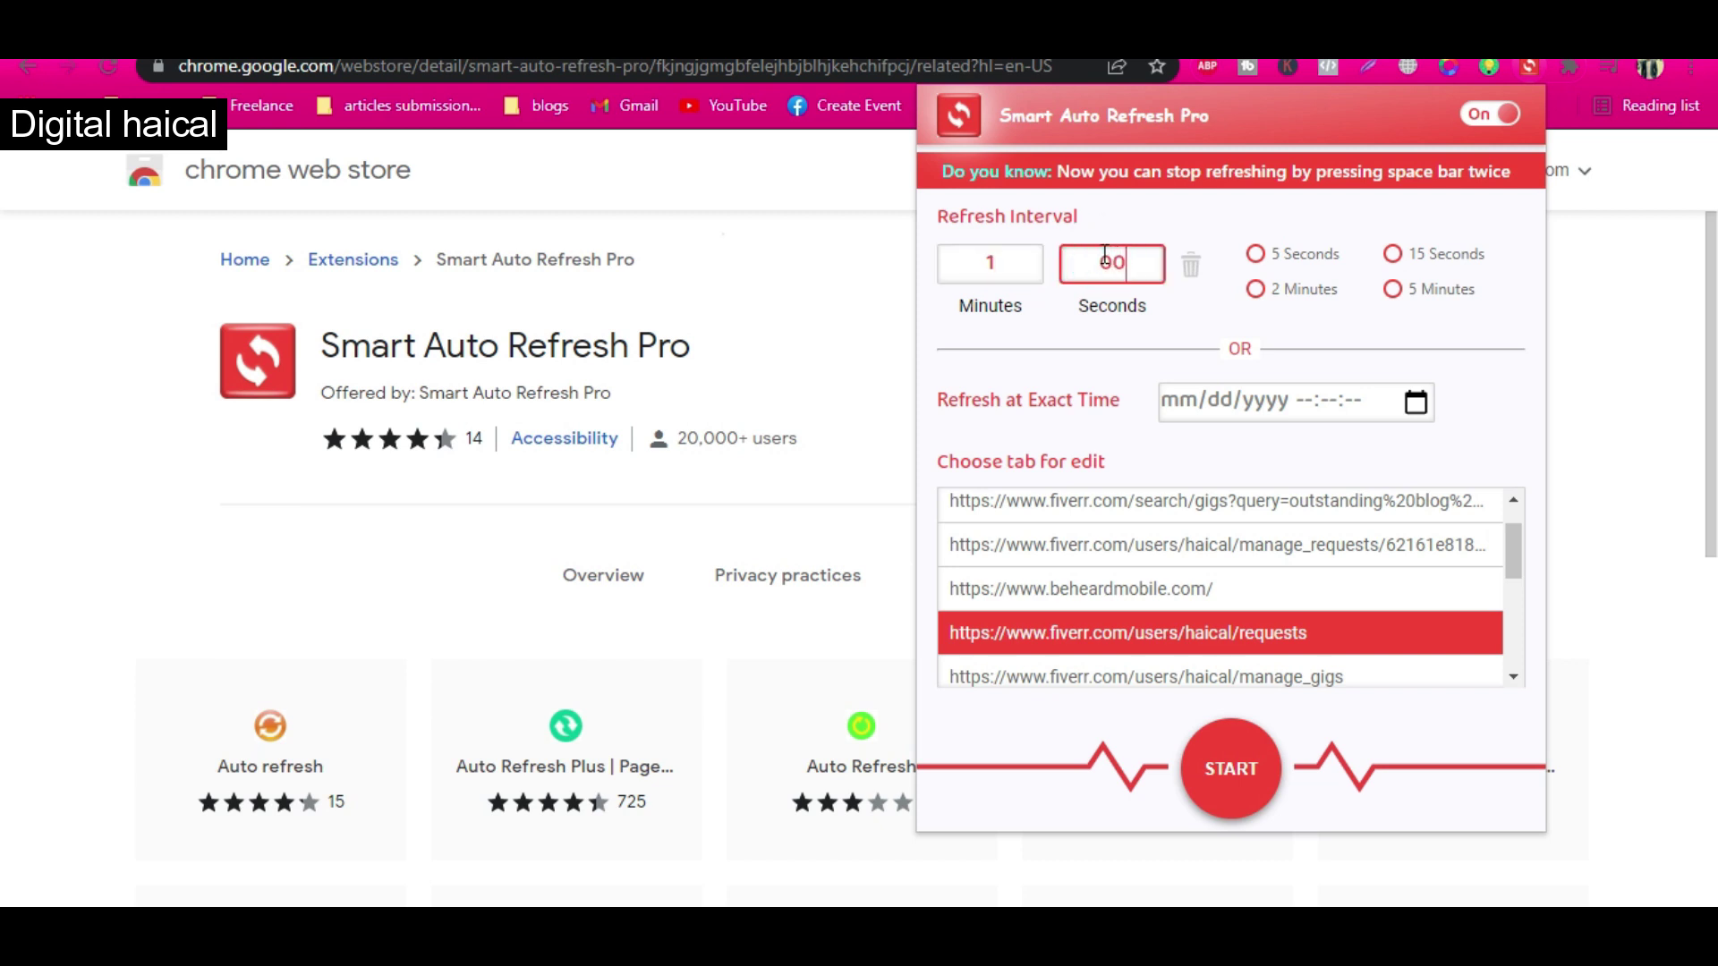
click(1213, 755)
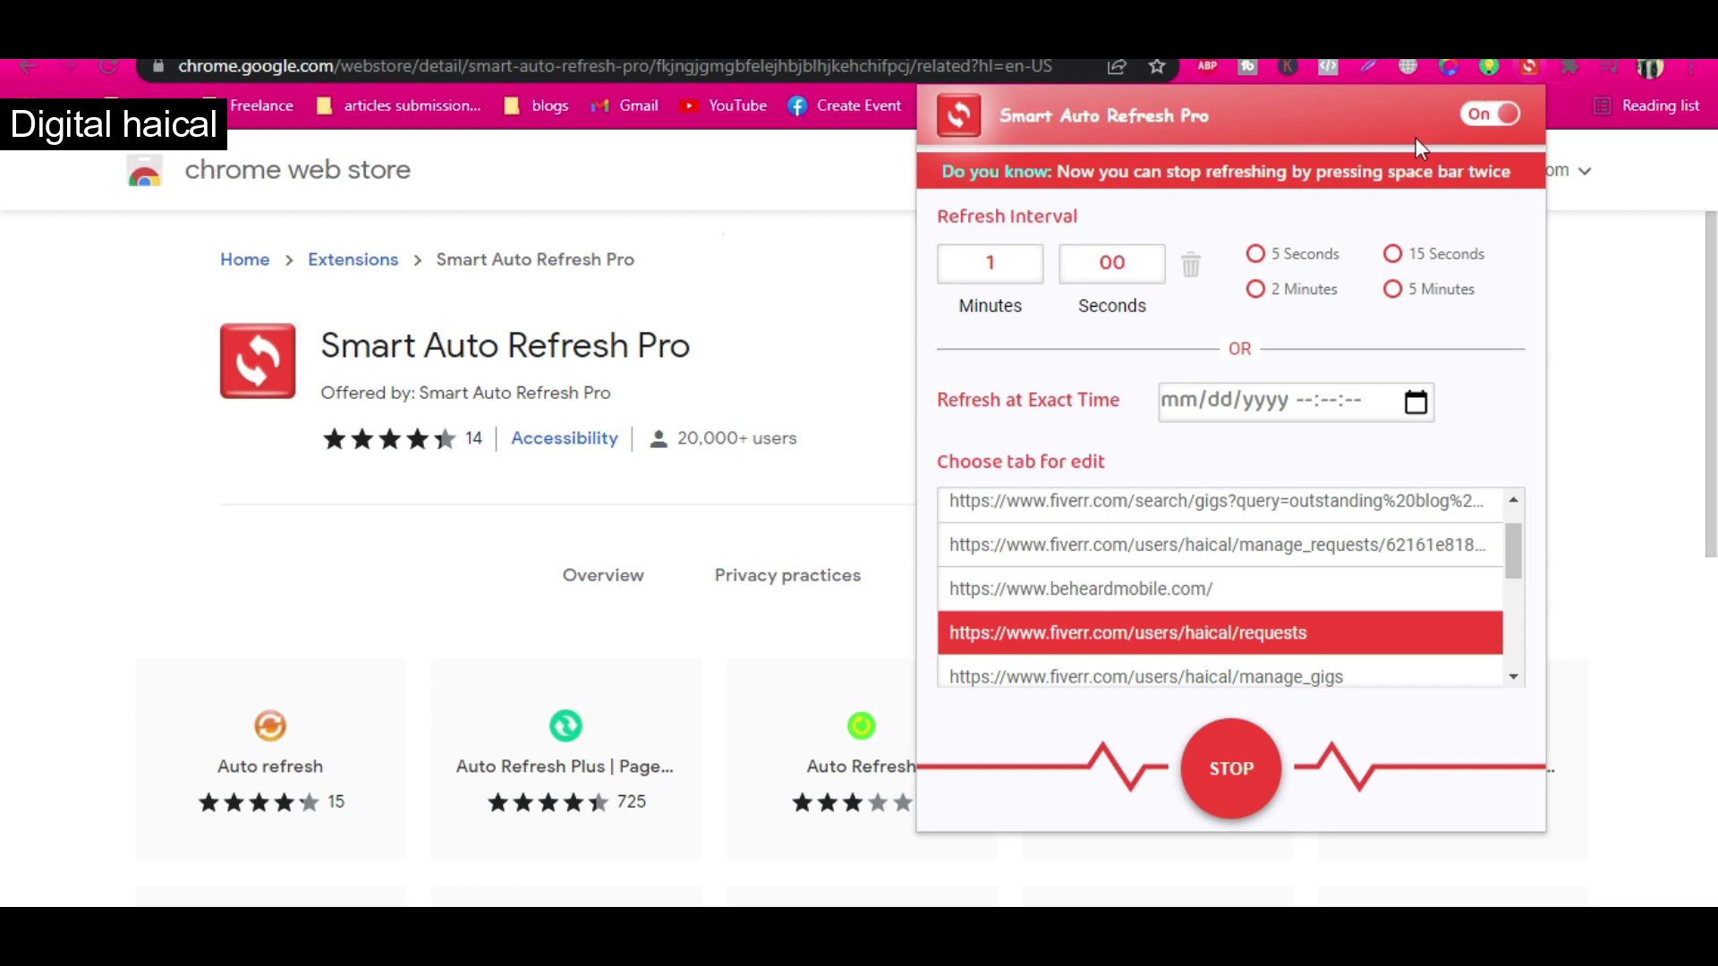
click(856, 280)
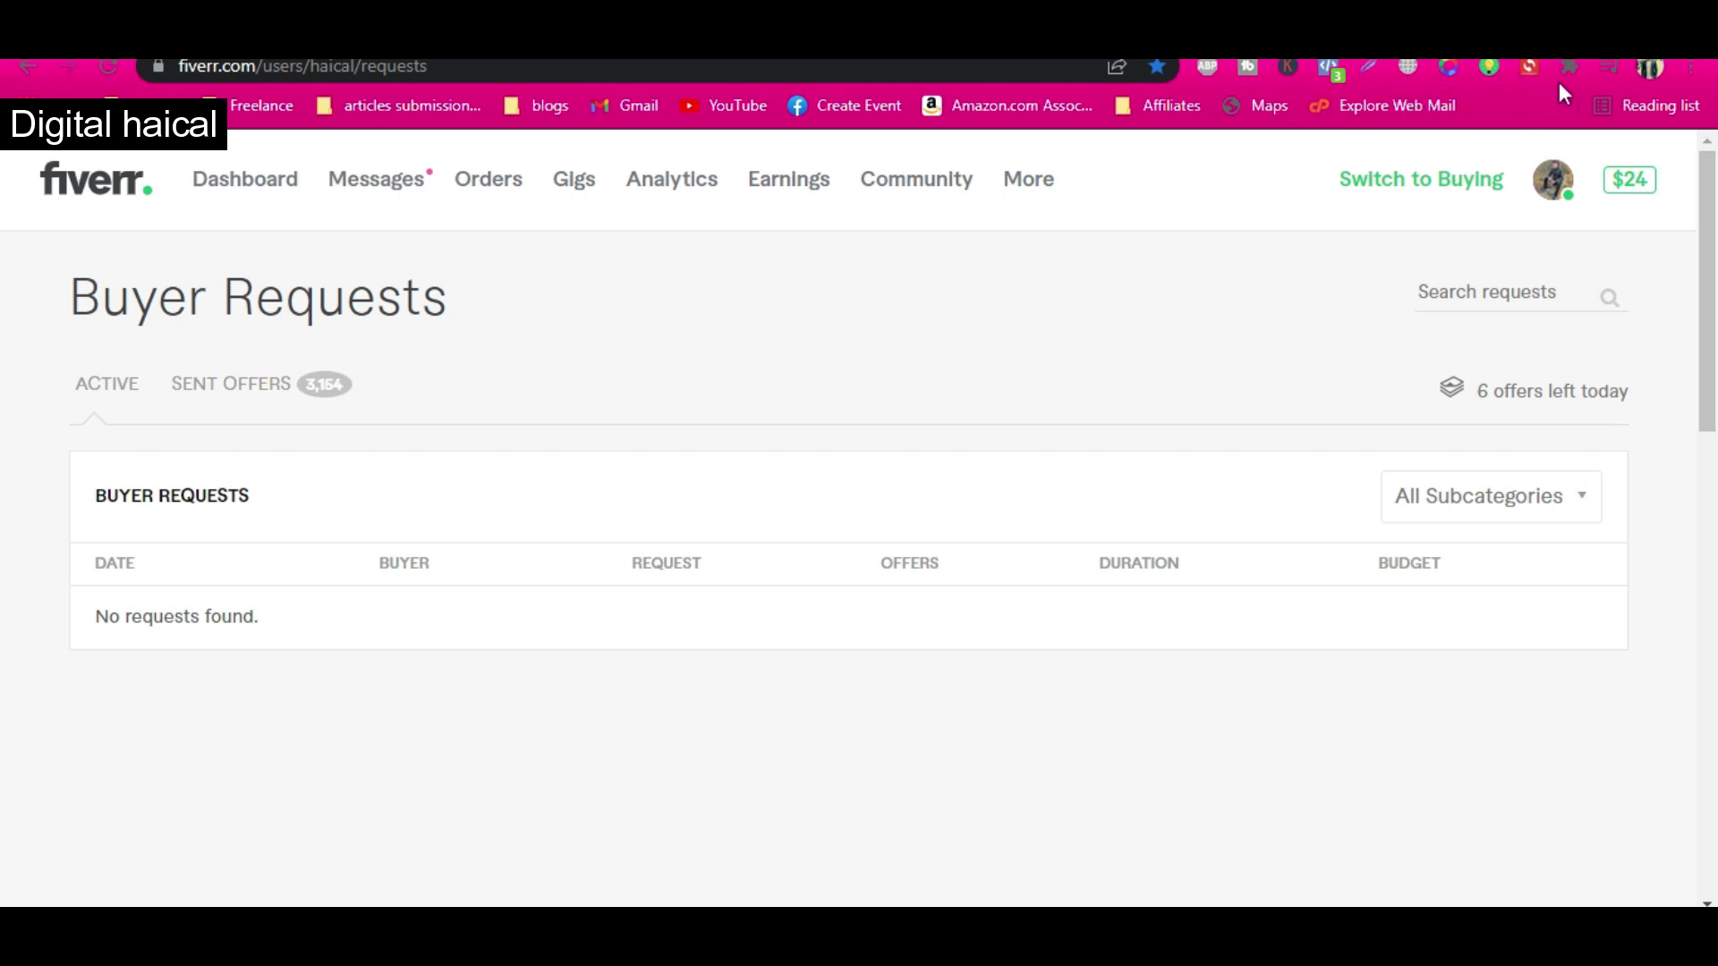
Search Fiverr services for "wordpress expert" from the buyer's View offers page.
click(1488, 68)
click(601, 279)
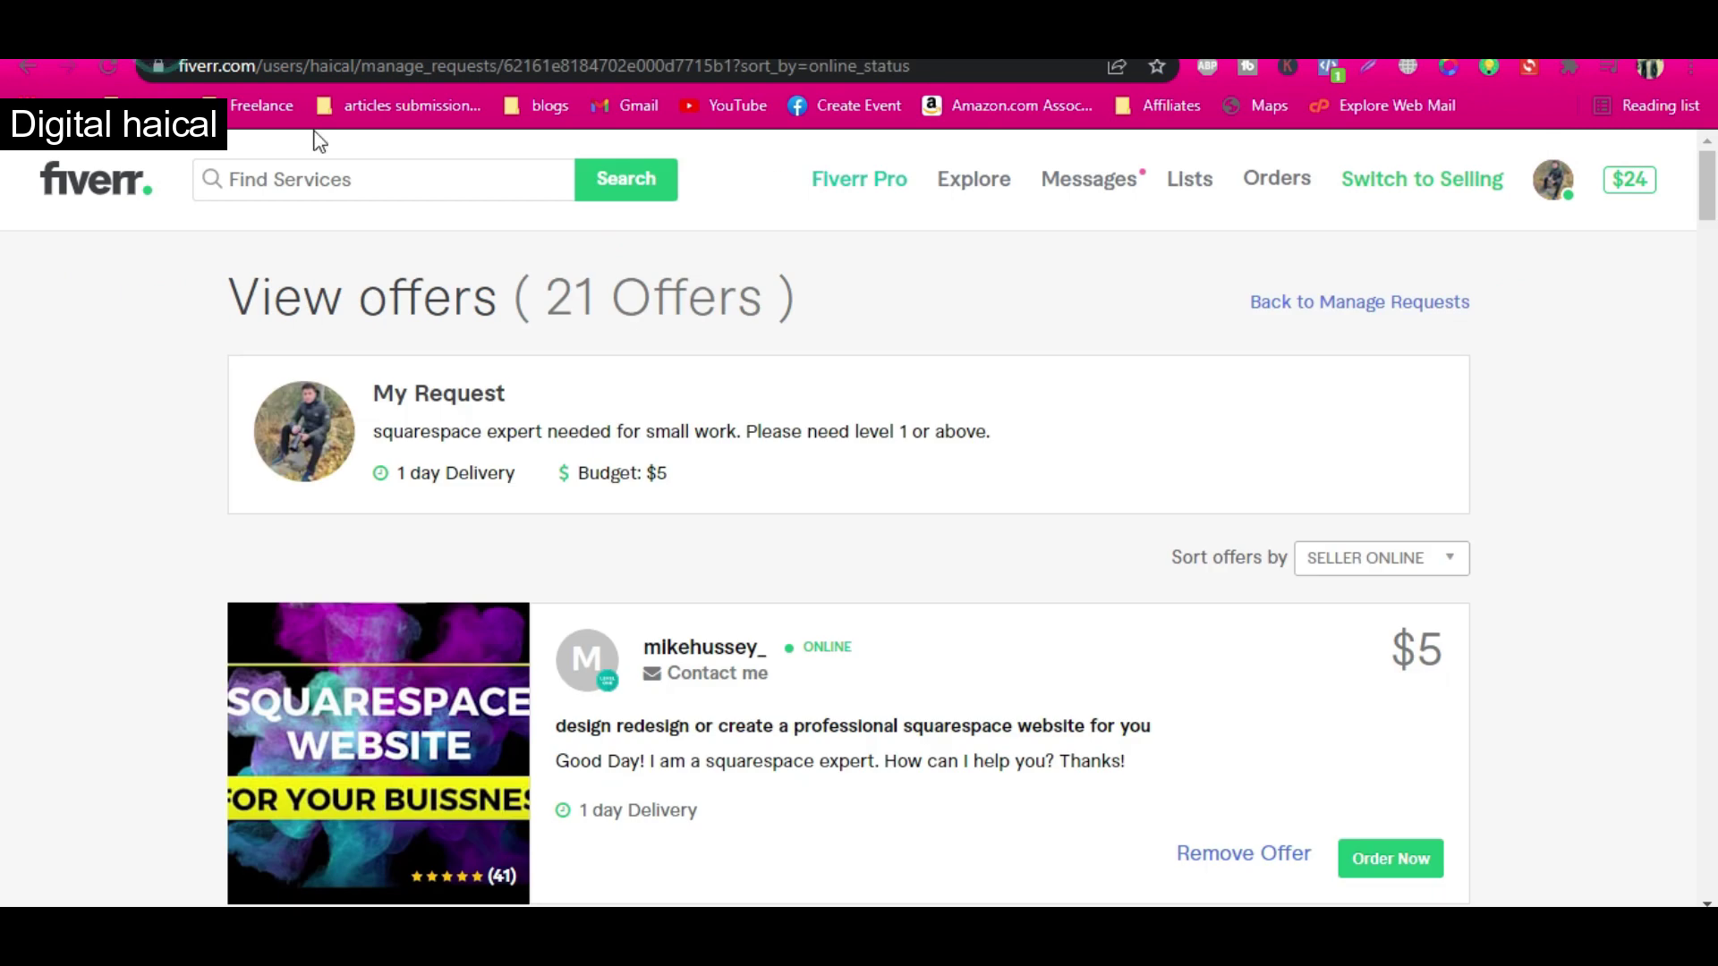
click(364, 176)
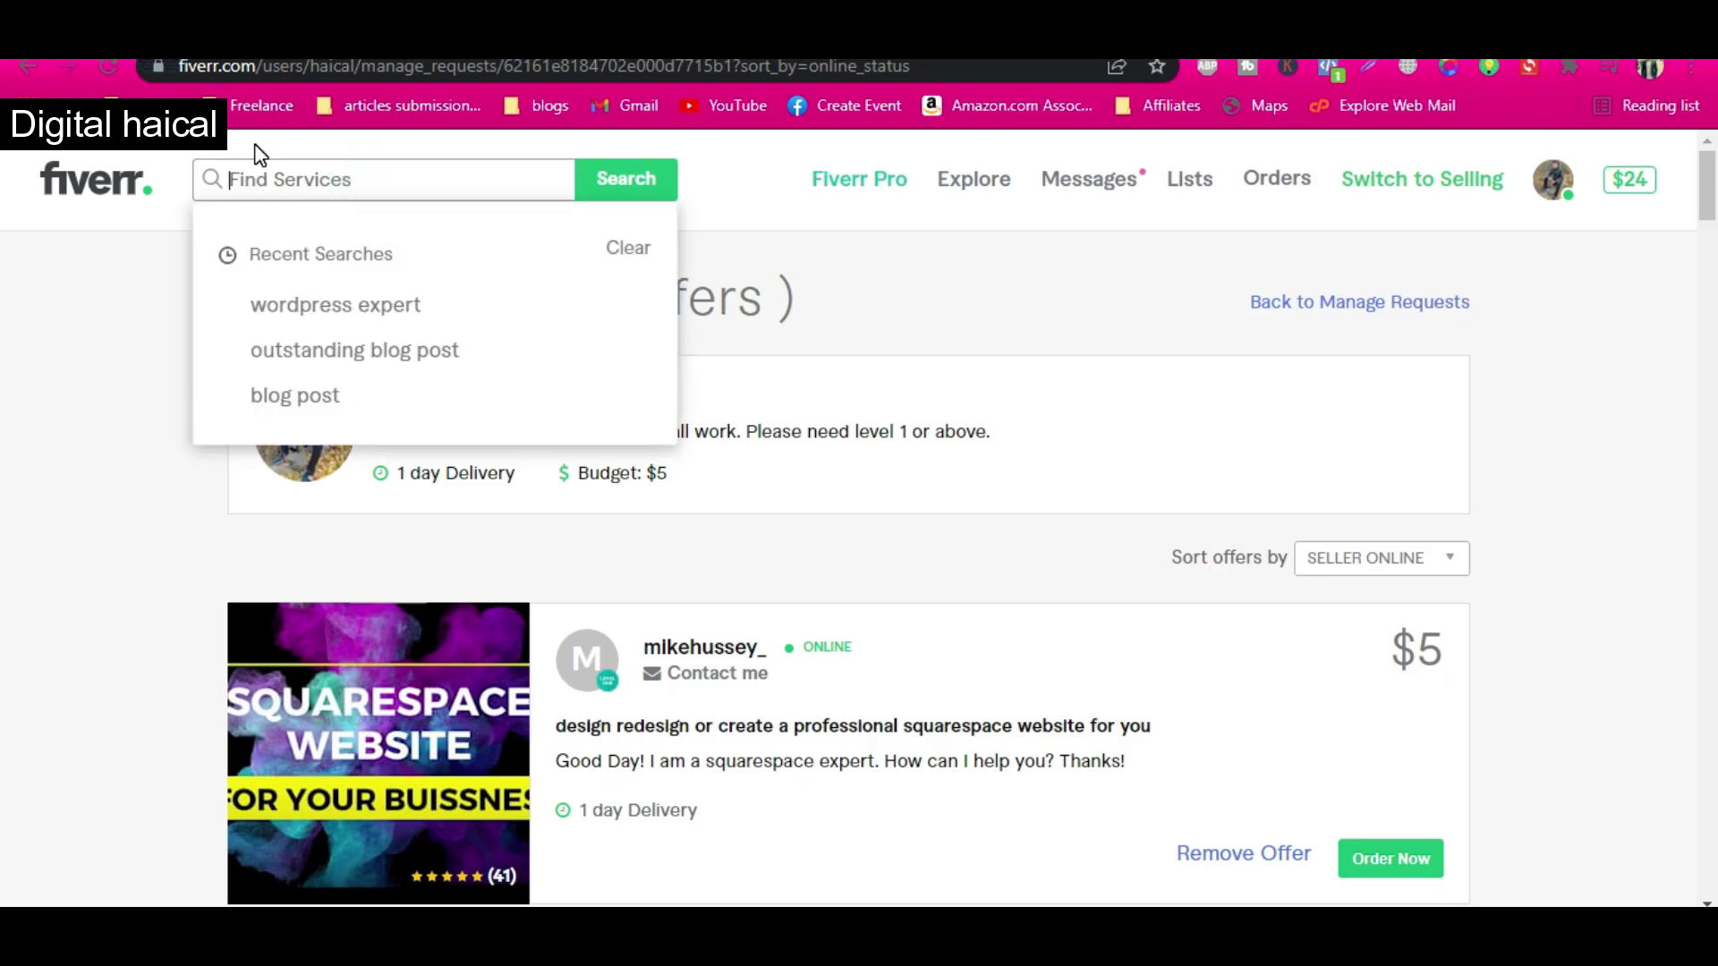
text(wordpre)
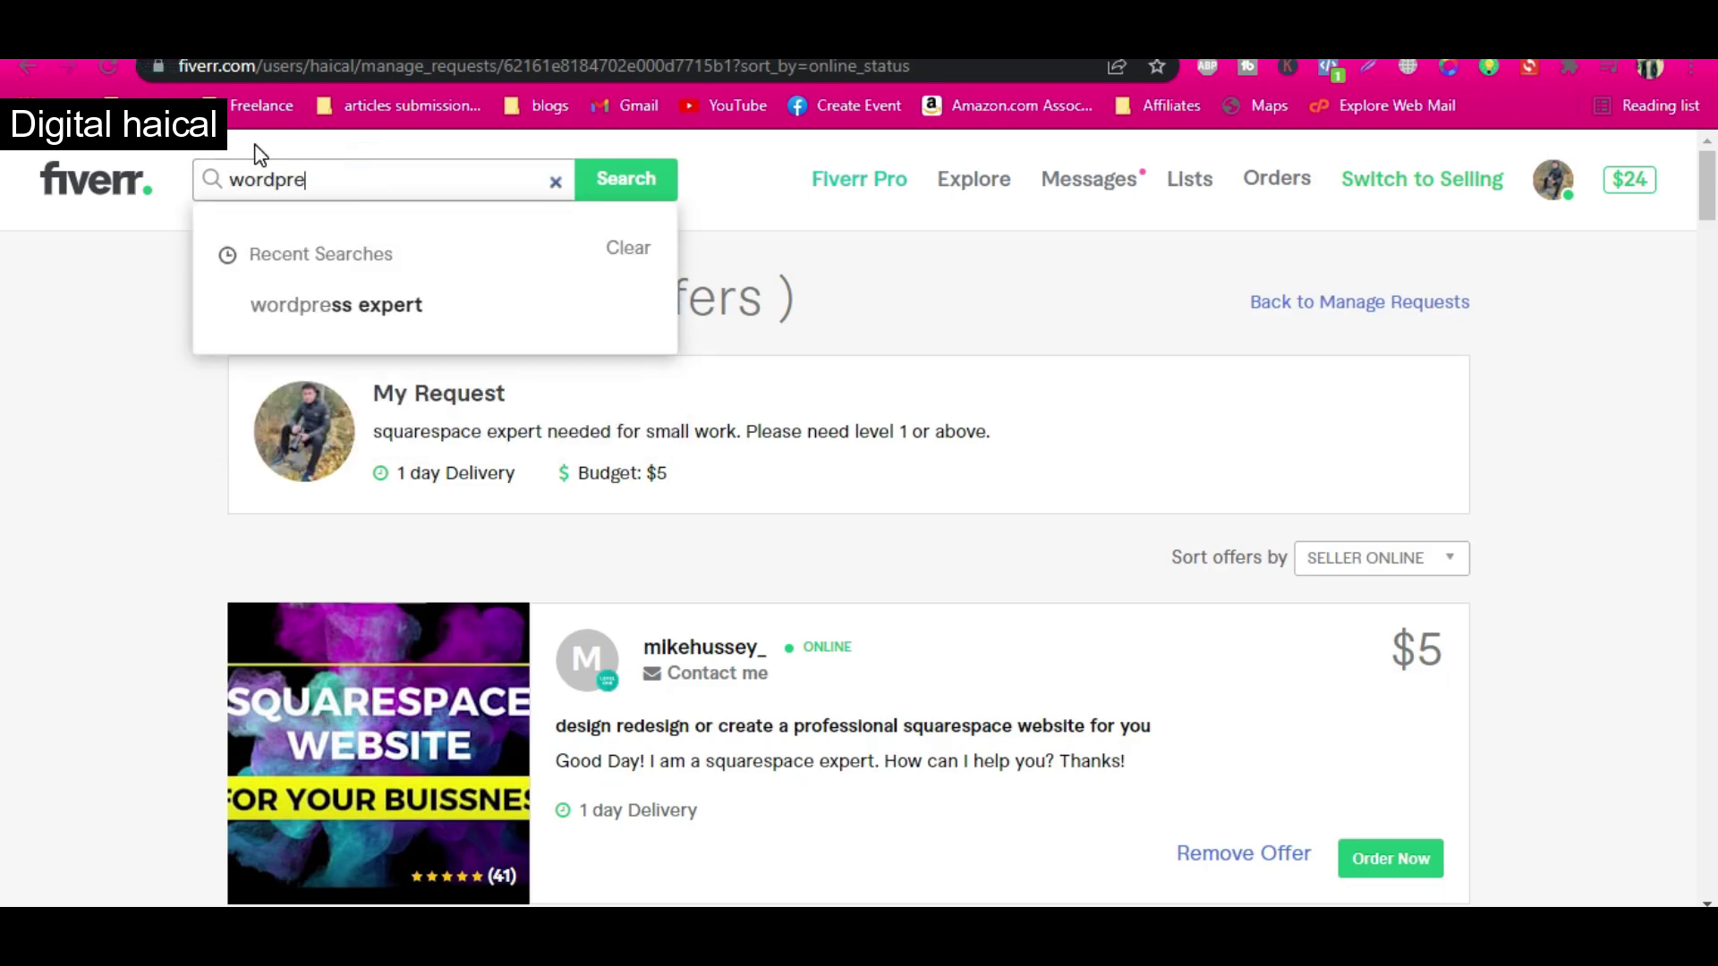
text(ss expert)
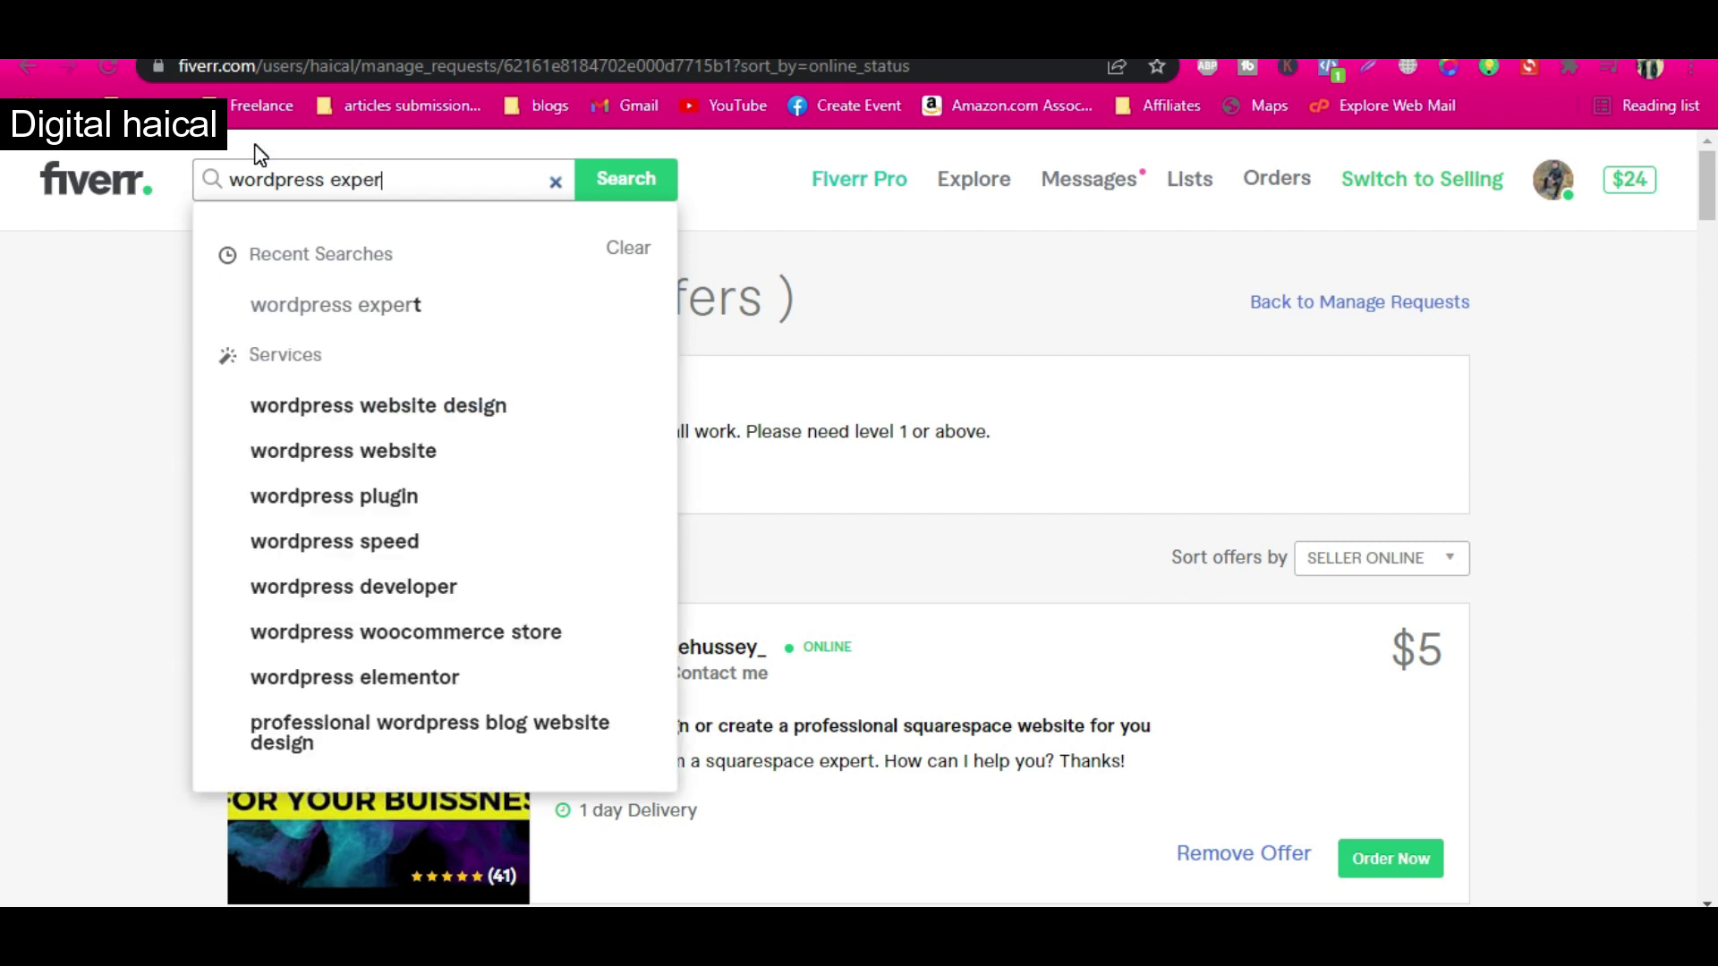
click(628, 181)
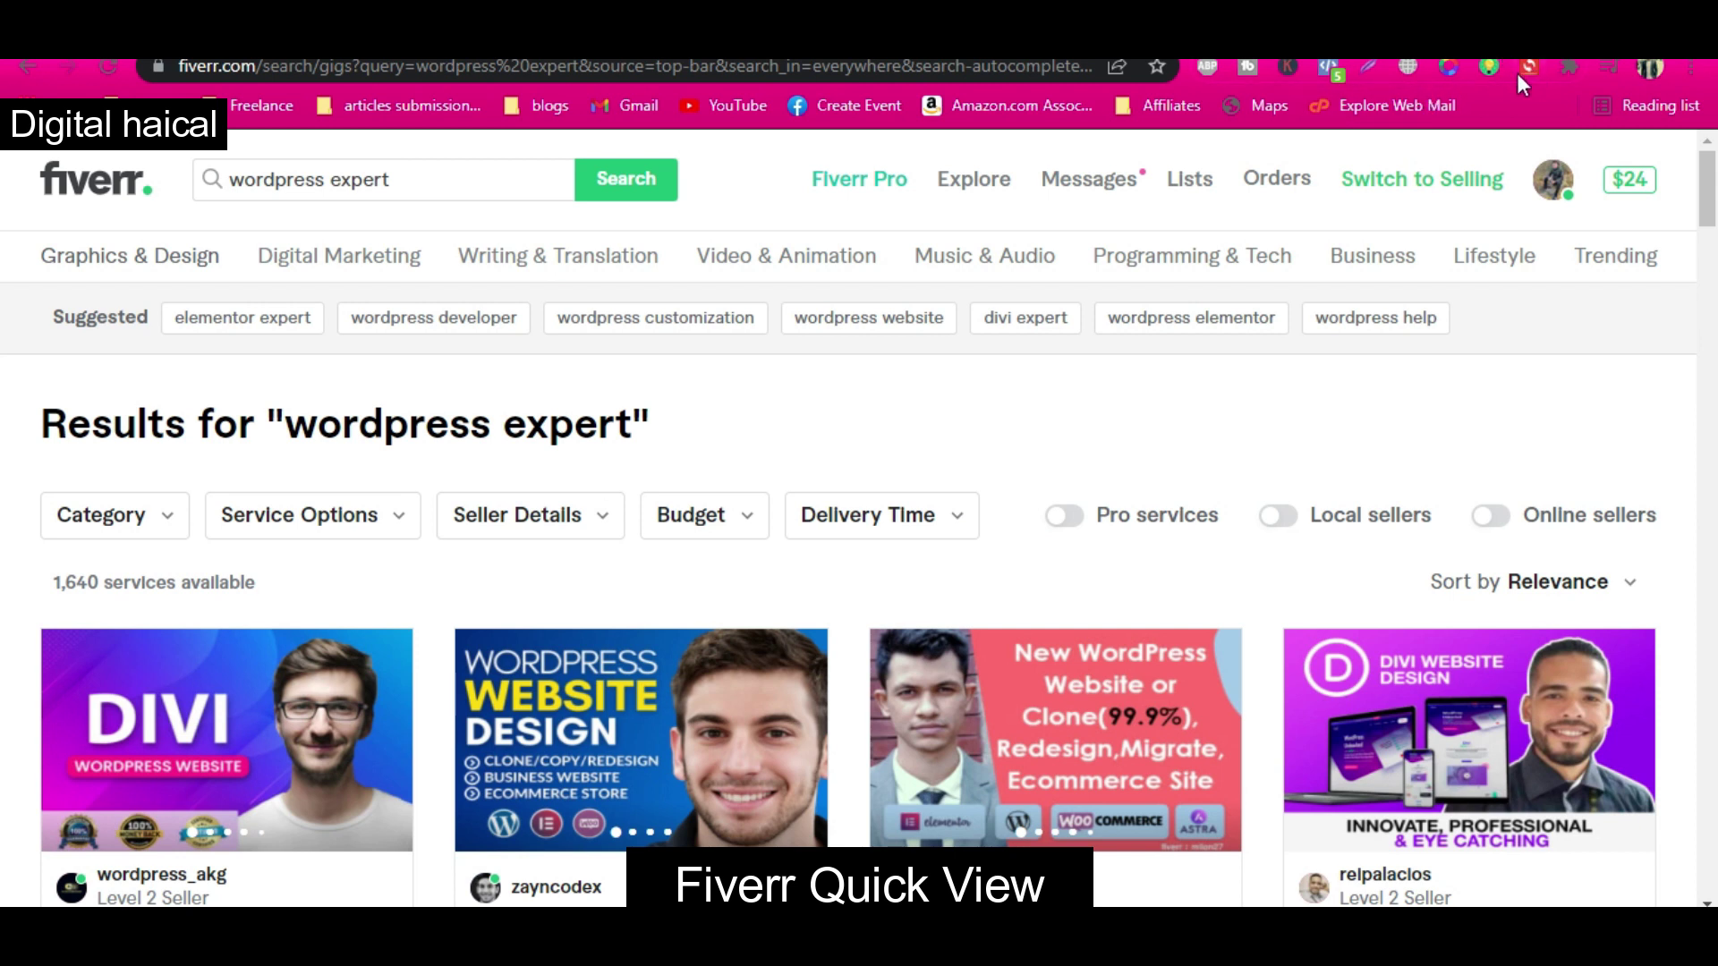
Enable Quick View with Top Focus Keywords in the Fiverr Quick View extension and reload the search results.
click(1489, 68)
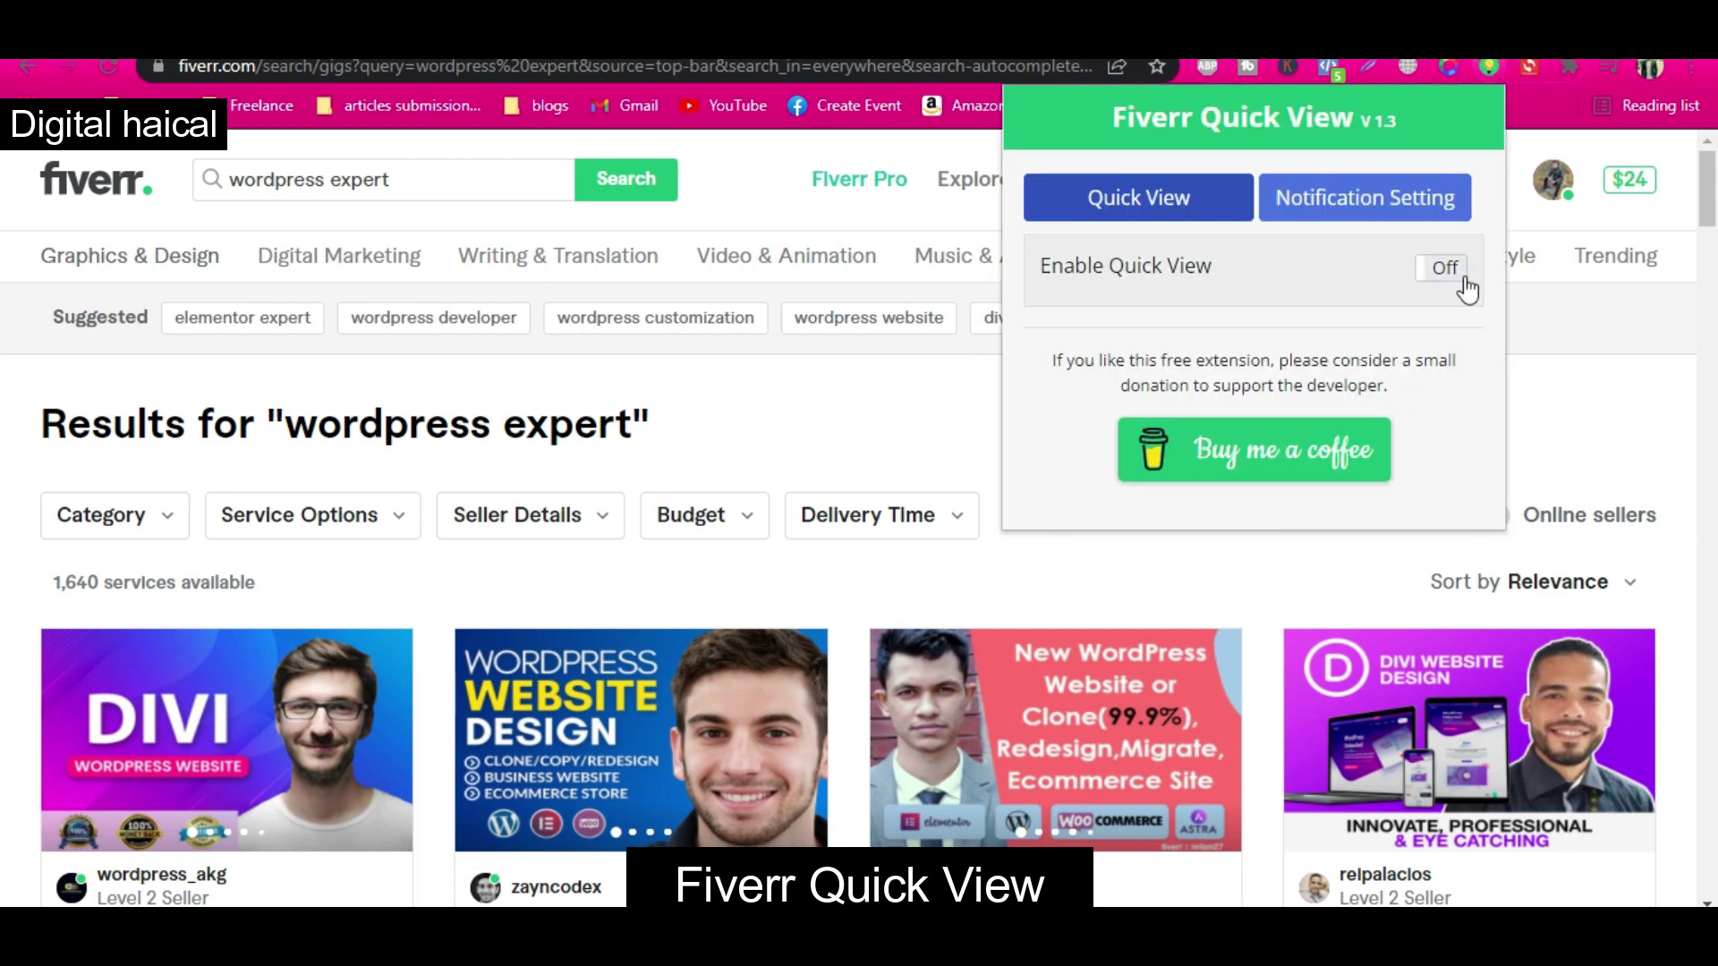
click(1466, 285)
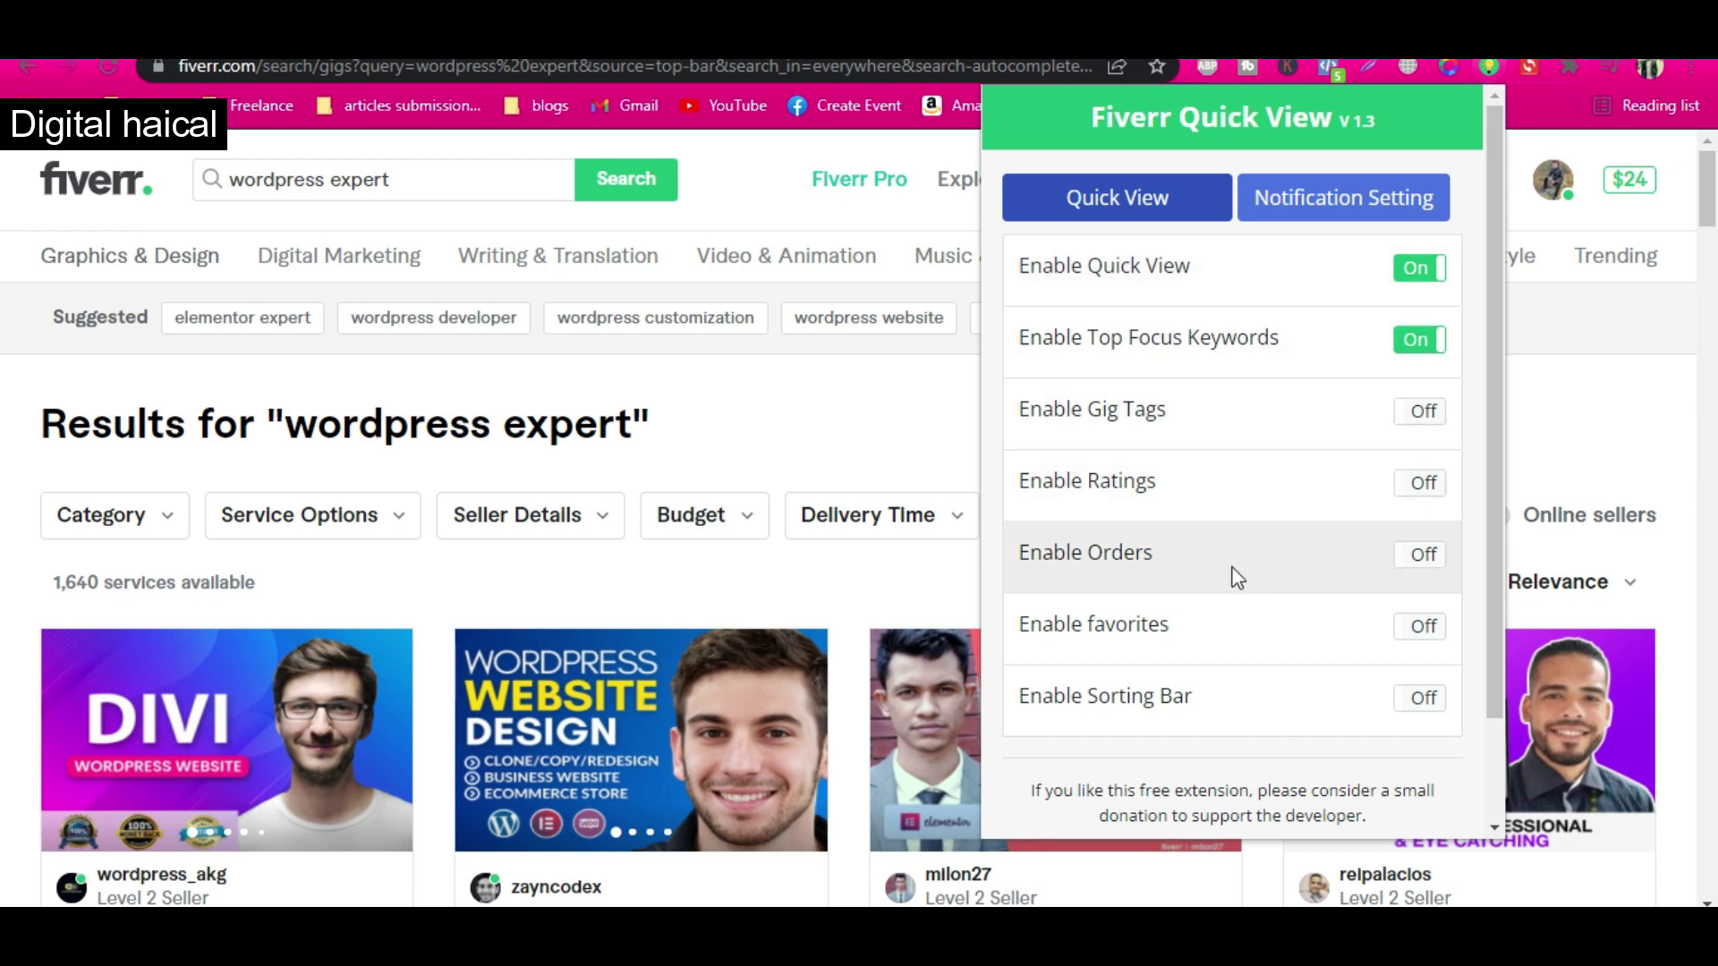
click(913, 401)
click(105, 68)
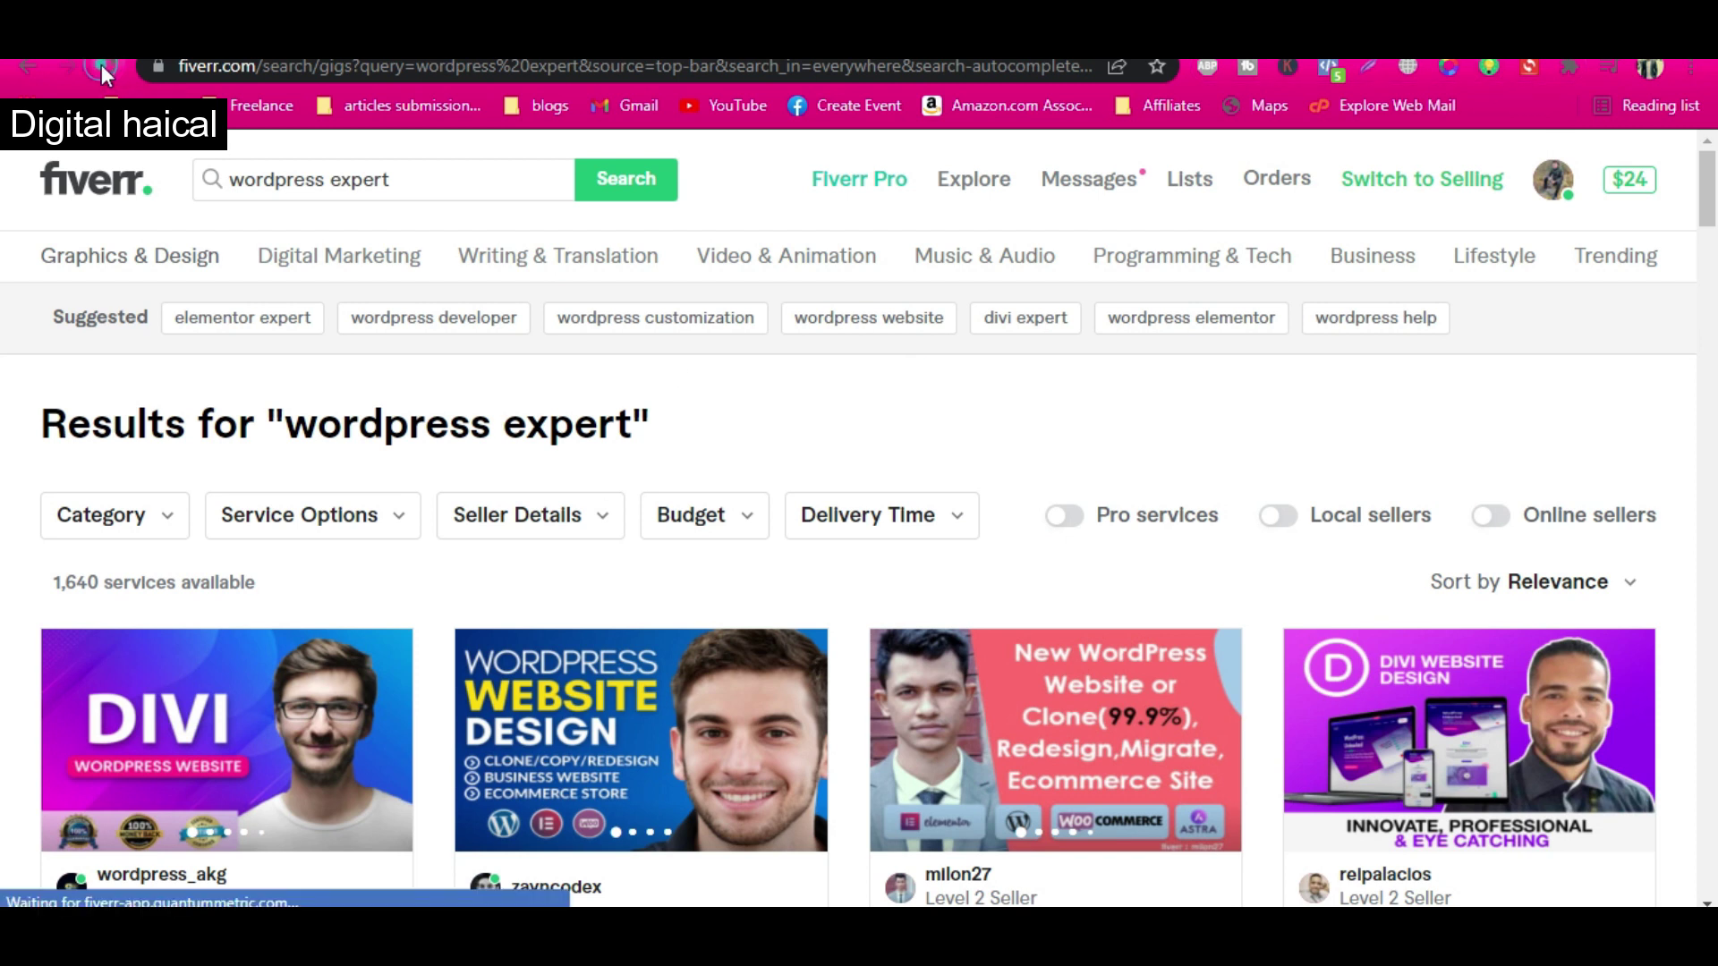
click(72, 41)
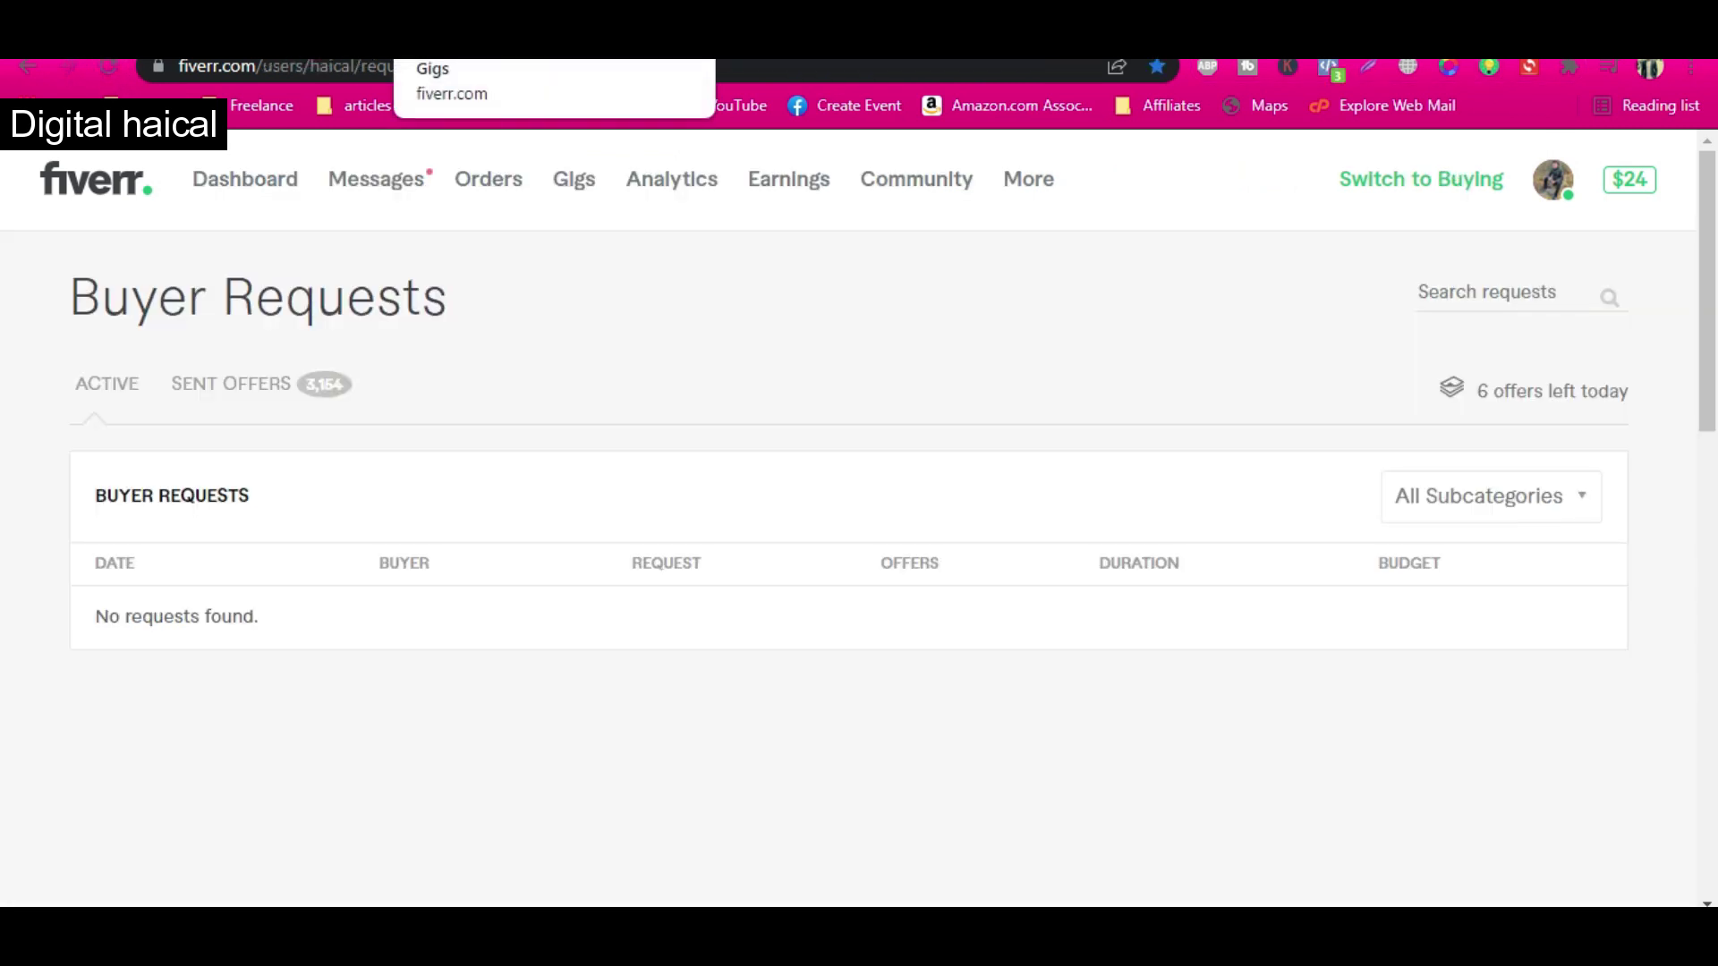
click(136, 47)
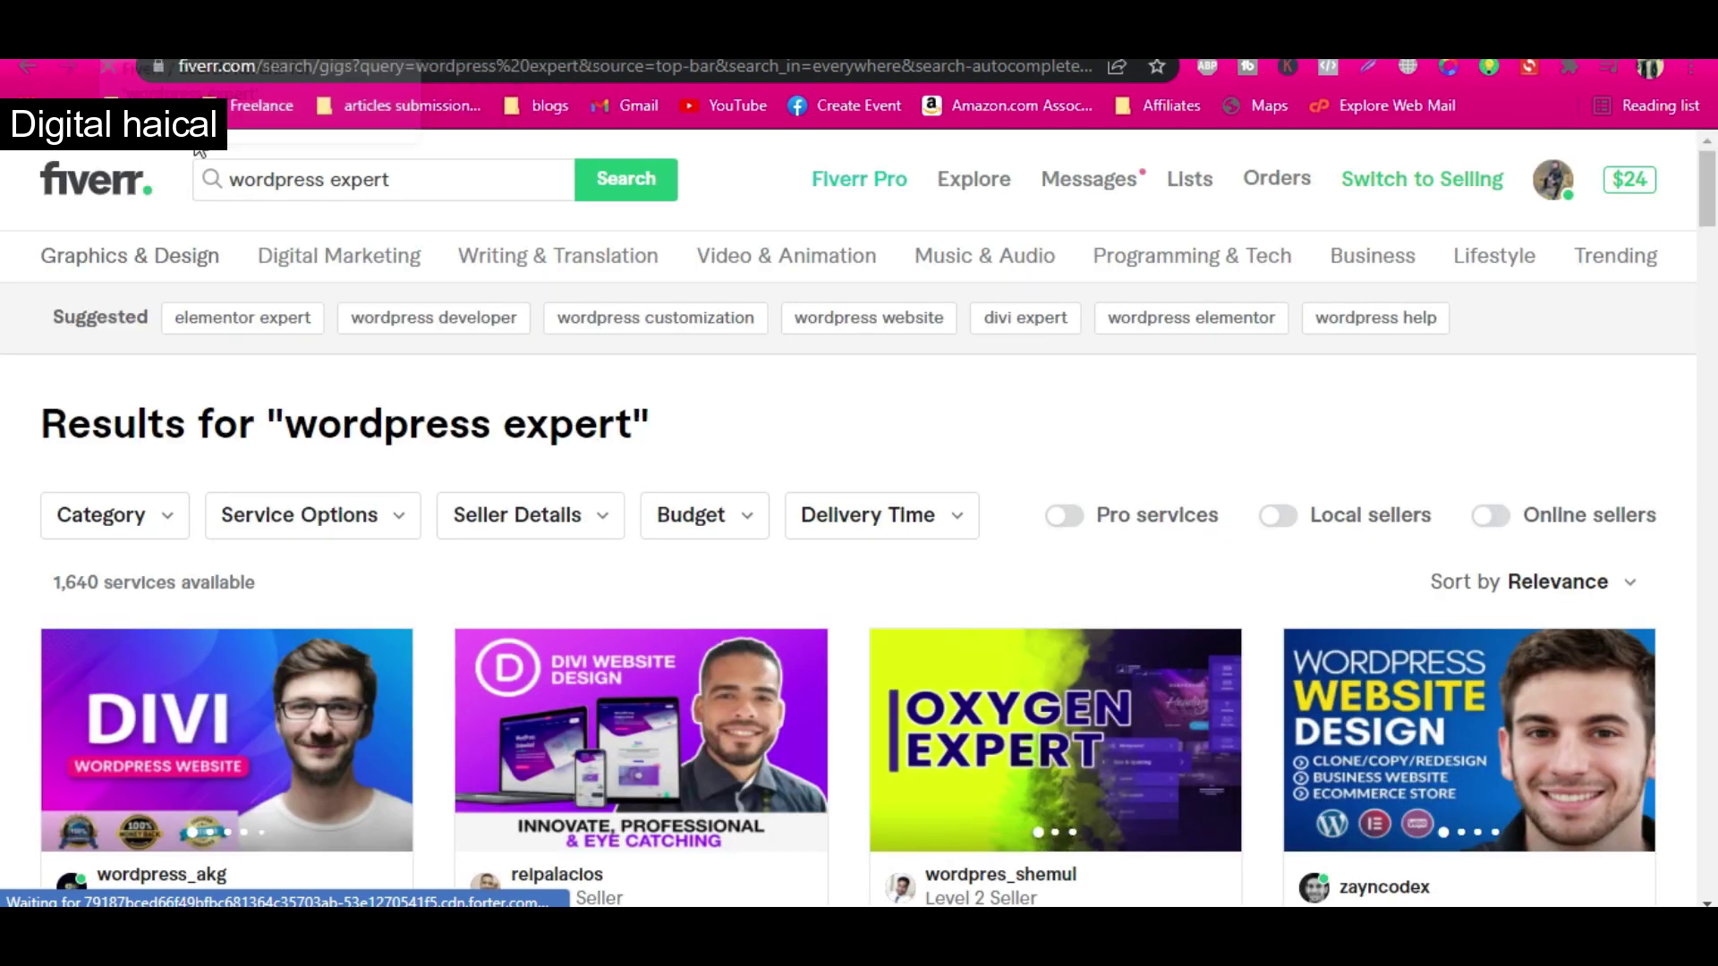
mouse_move(303, 268)
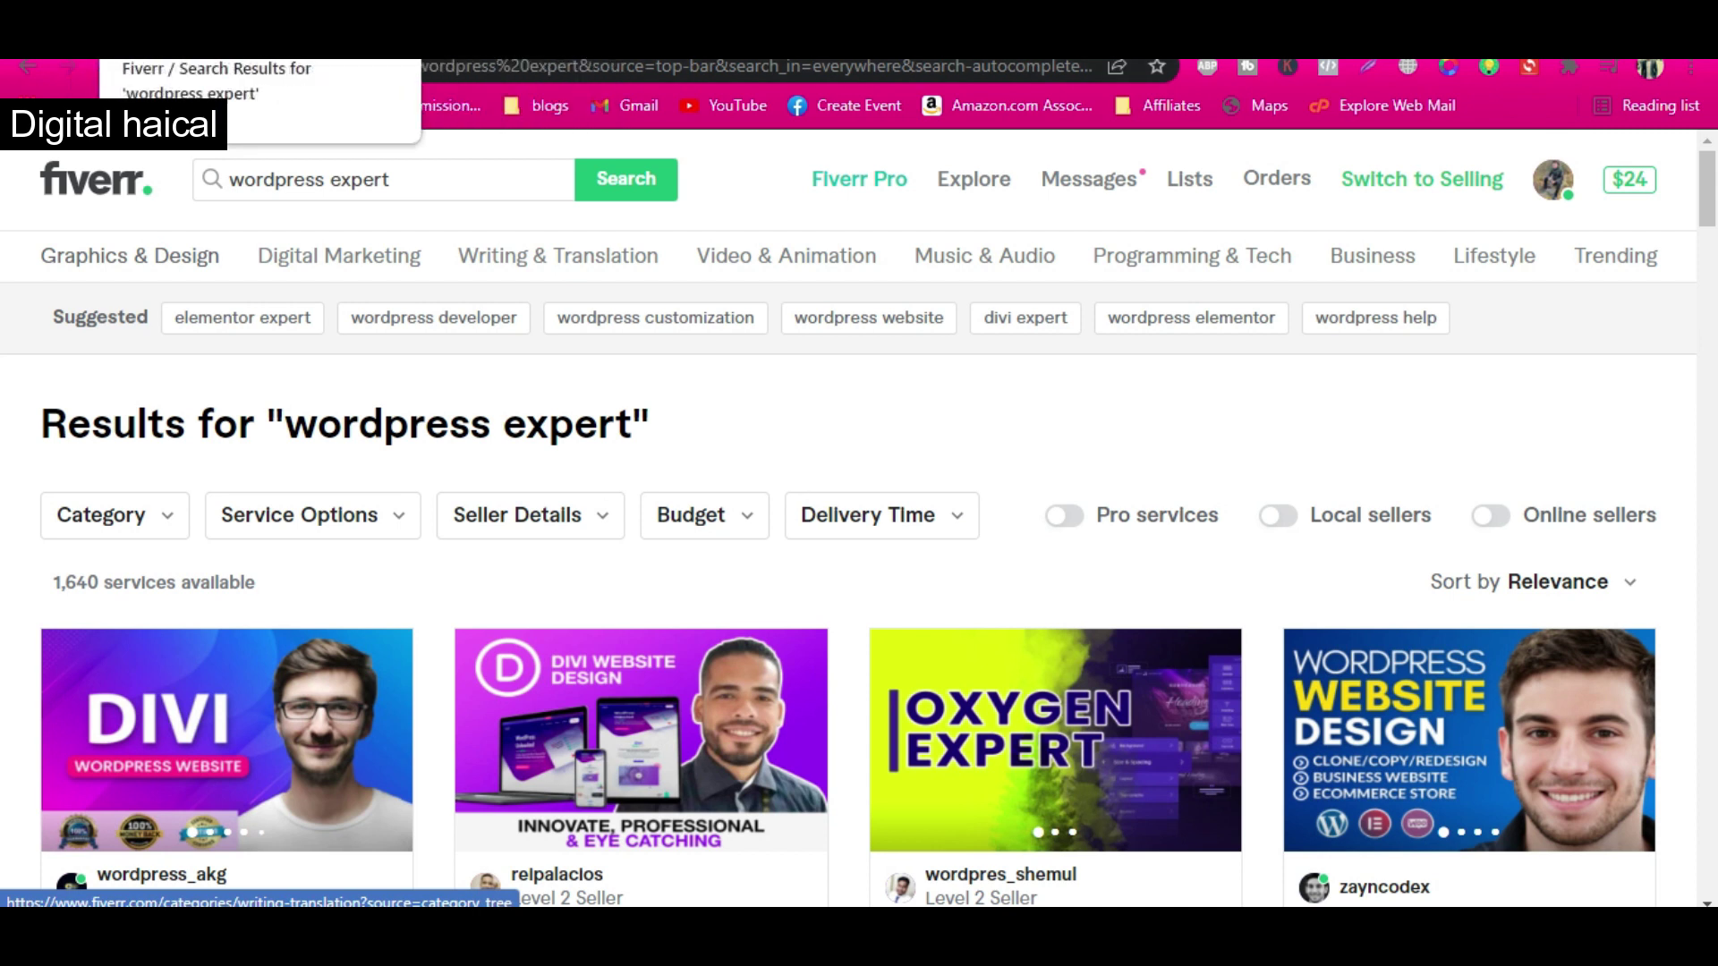
click(355, 45)
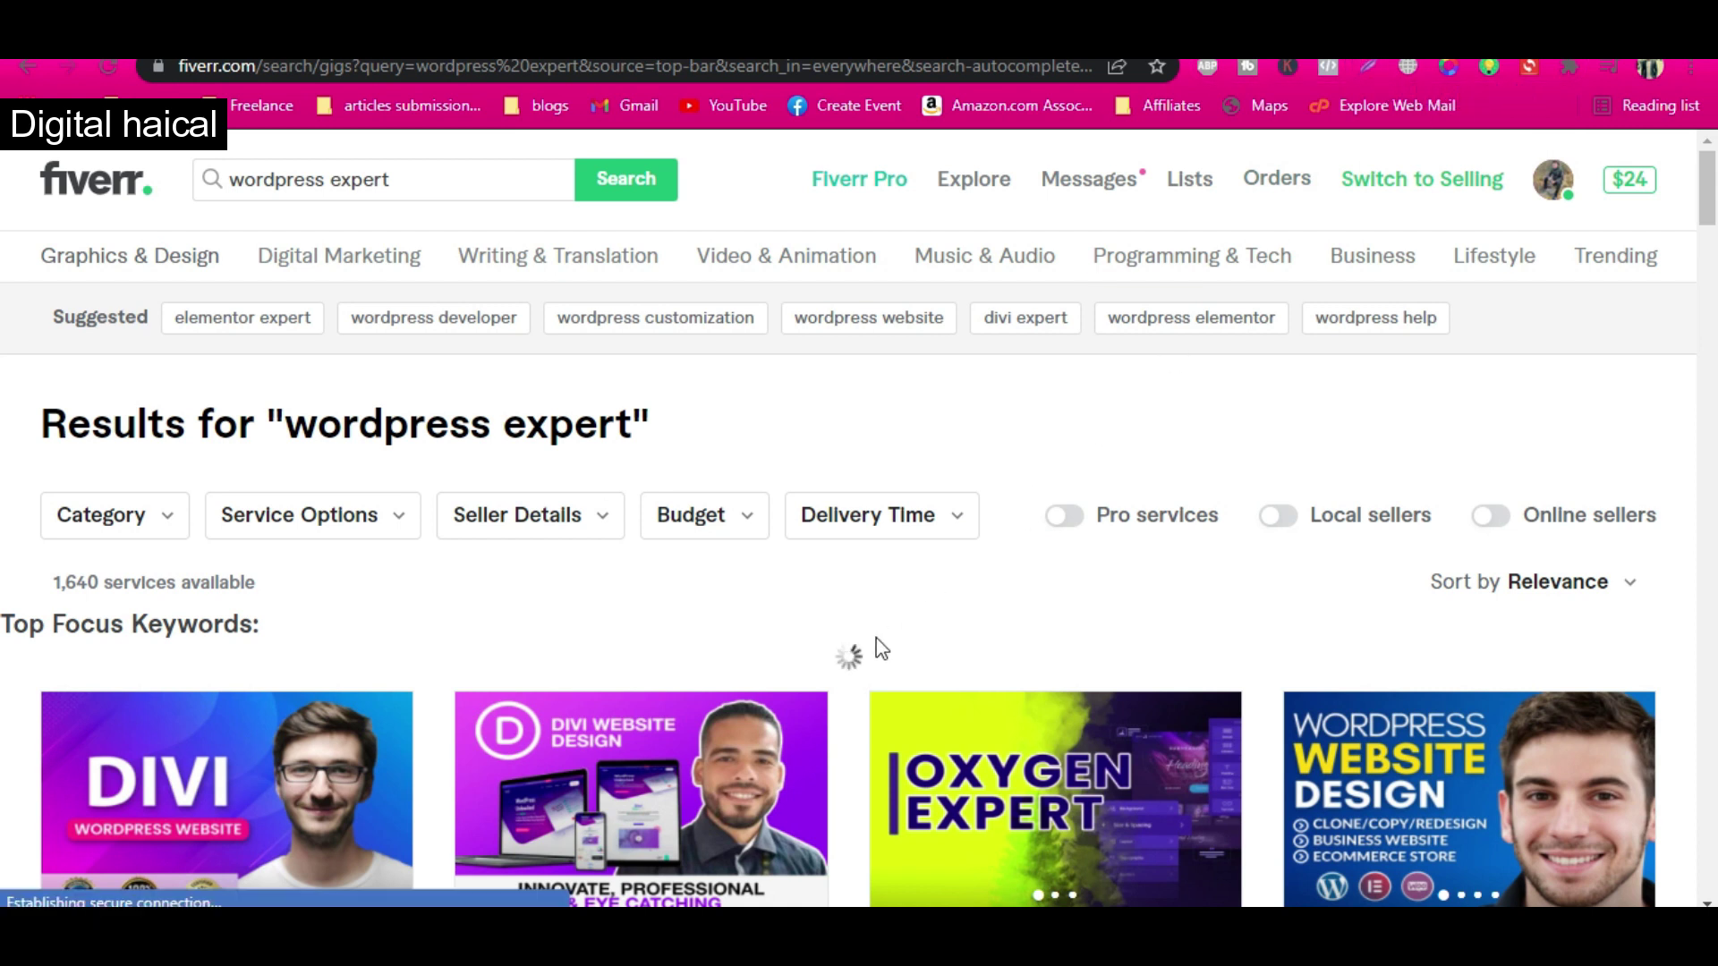
Examine the list of top focus keywords added to the "wordpress expert" search results.
scroll(881, 649, down, 3)
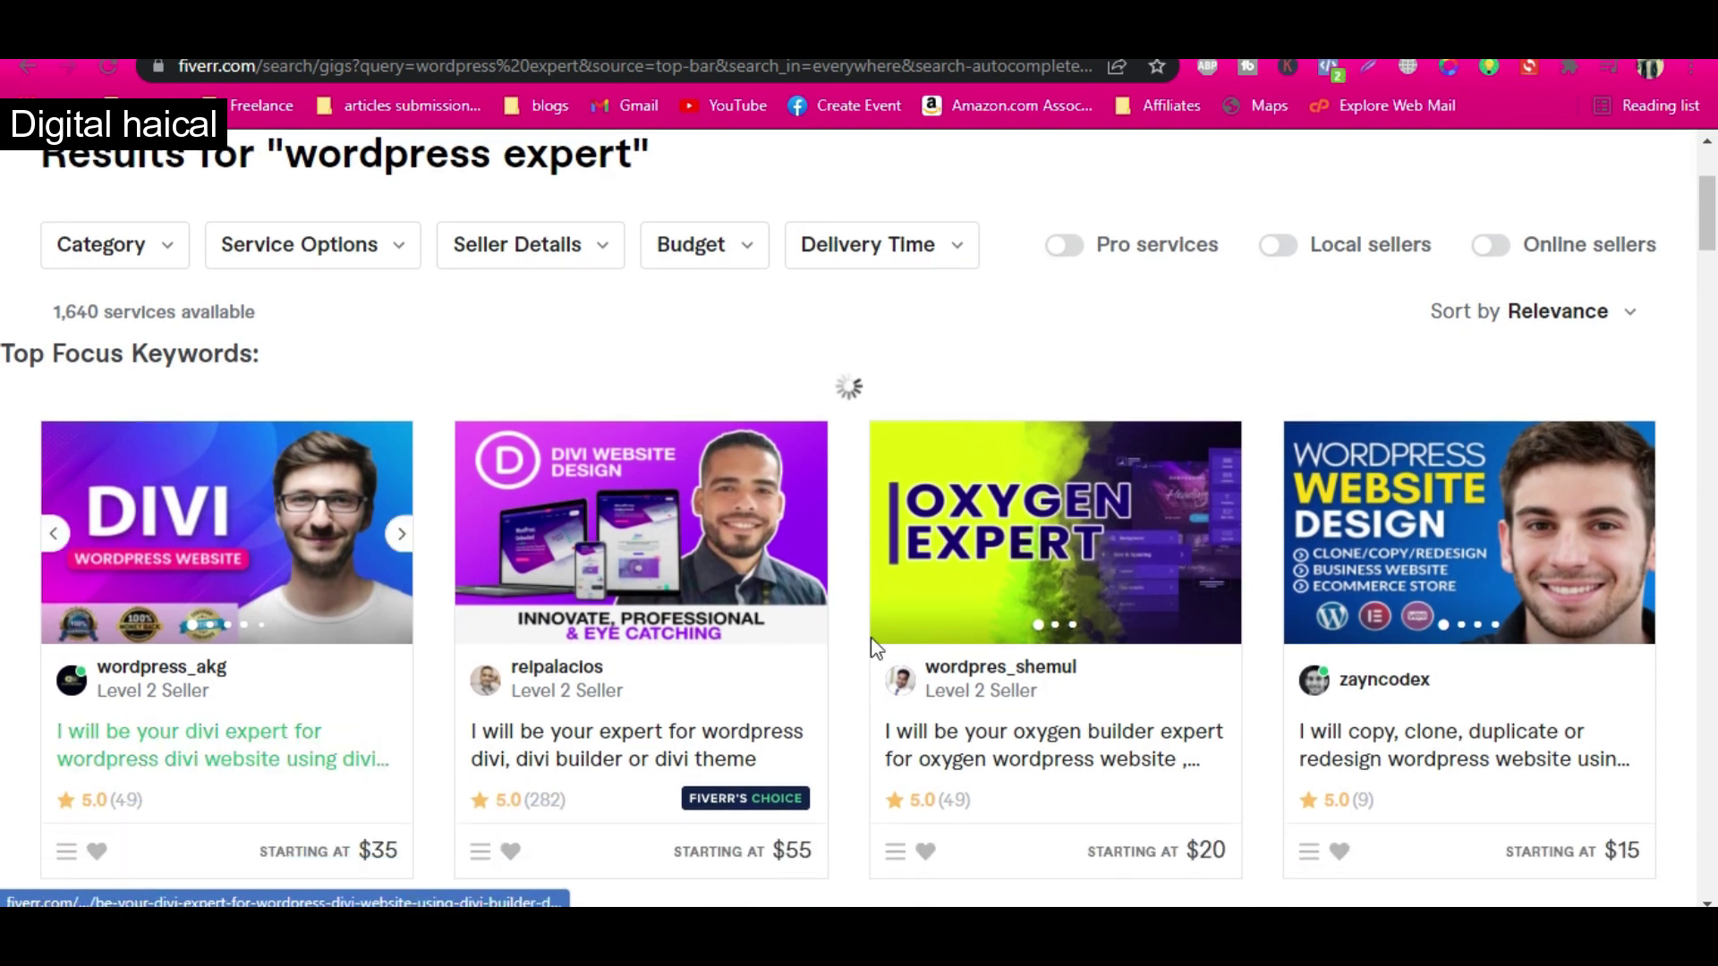
scroll(706, 607, up, 3)
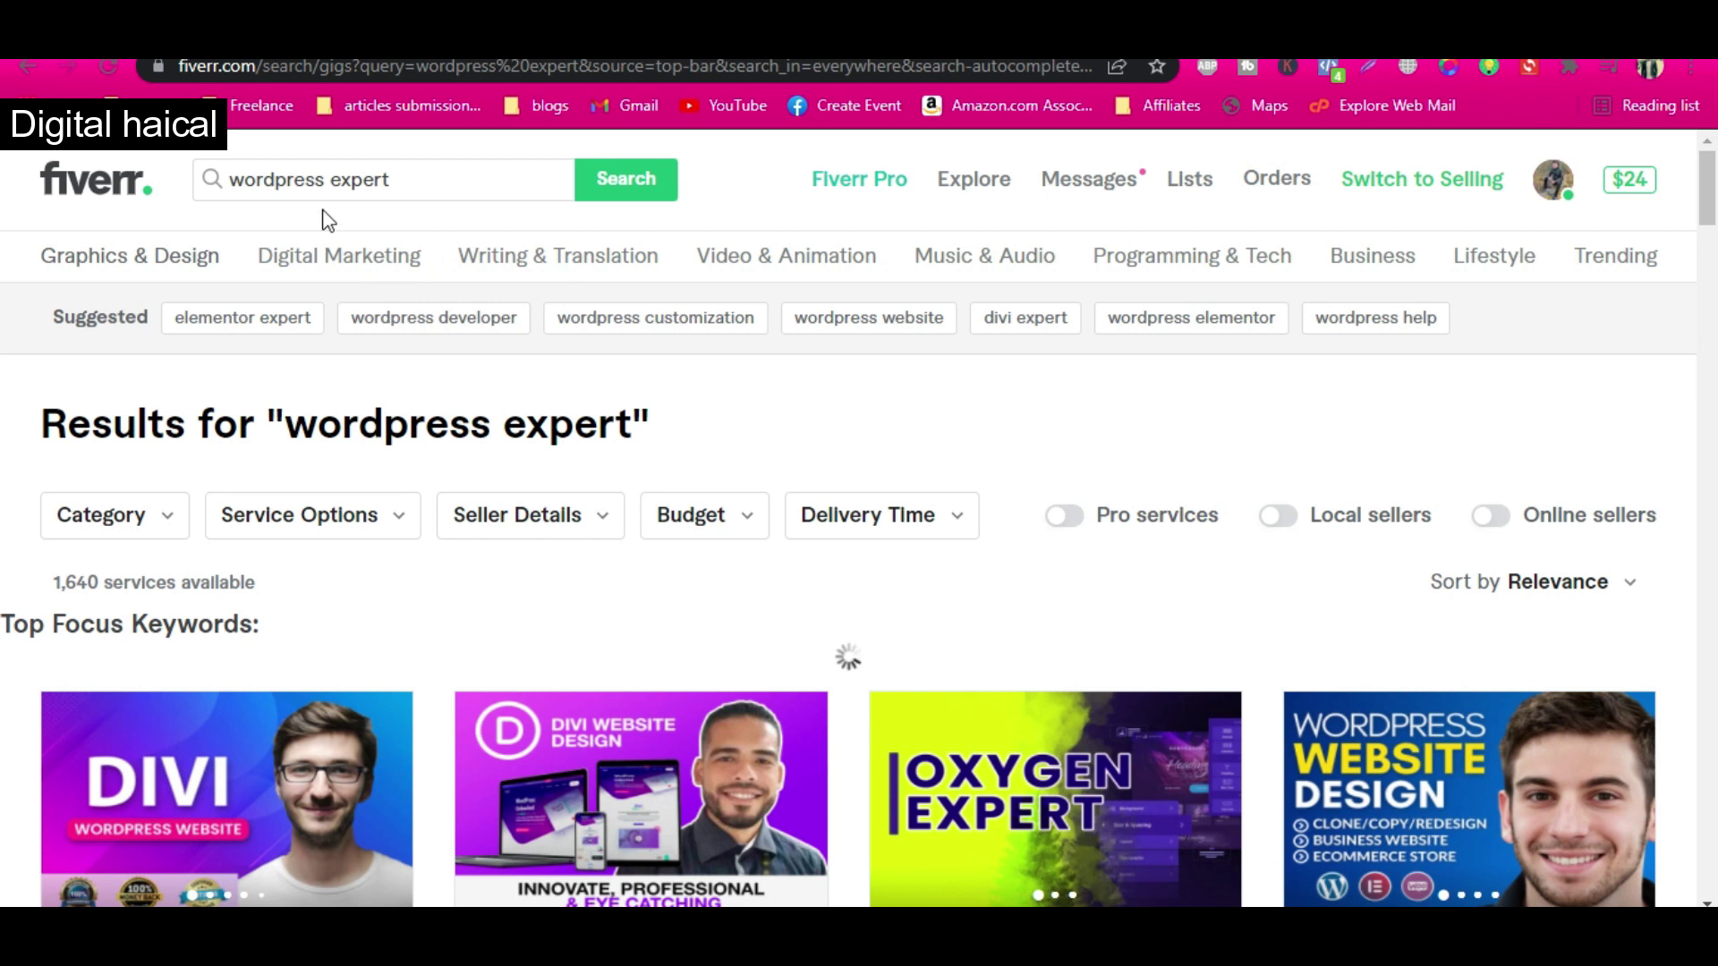
mouse_move(314, 261)
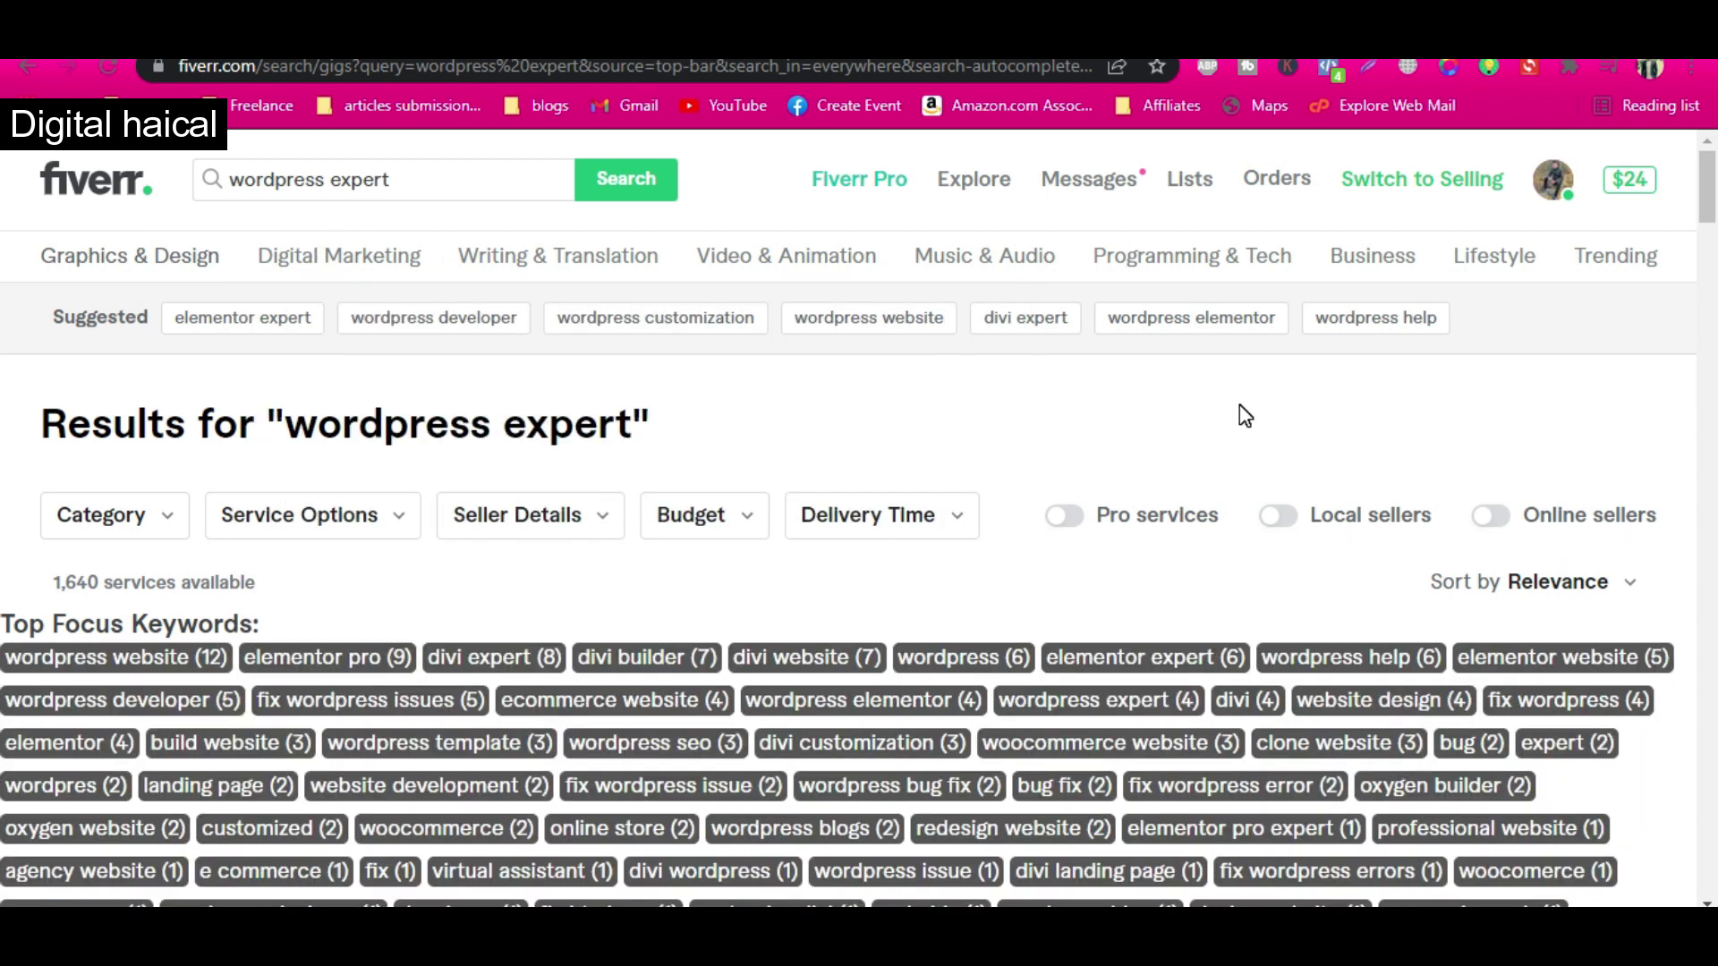
scroll(1017, 515, down, 2)
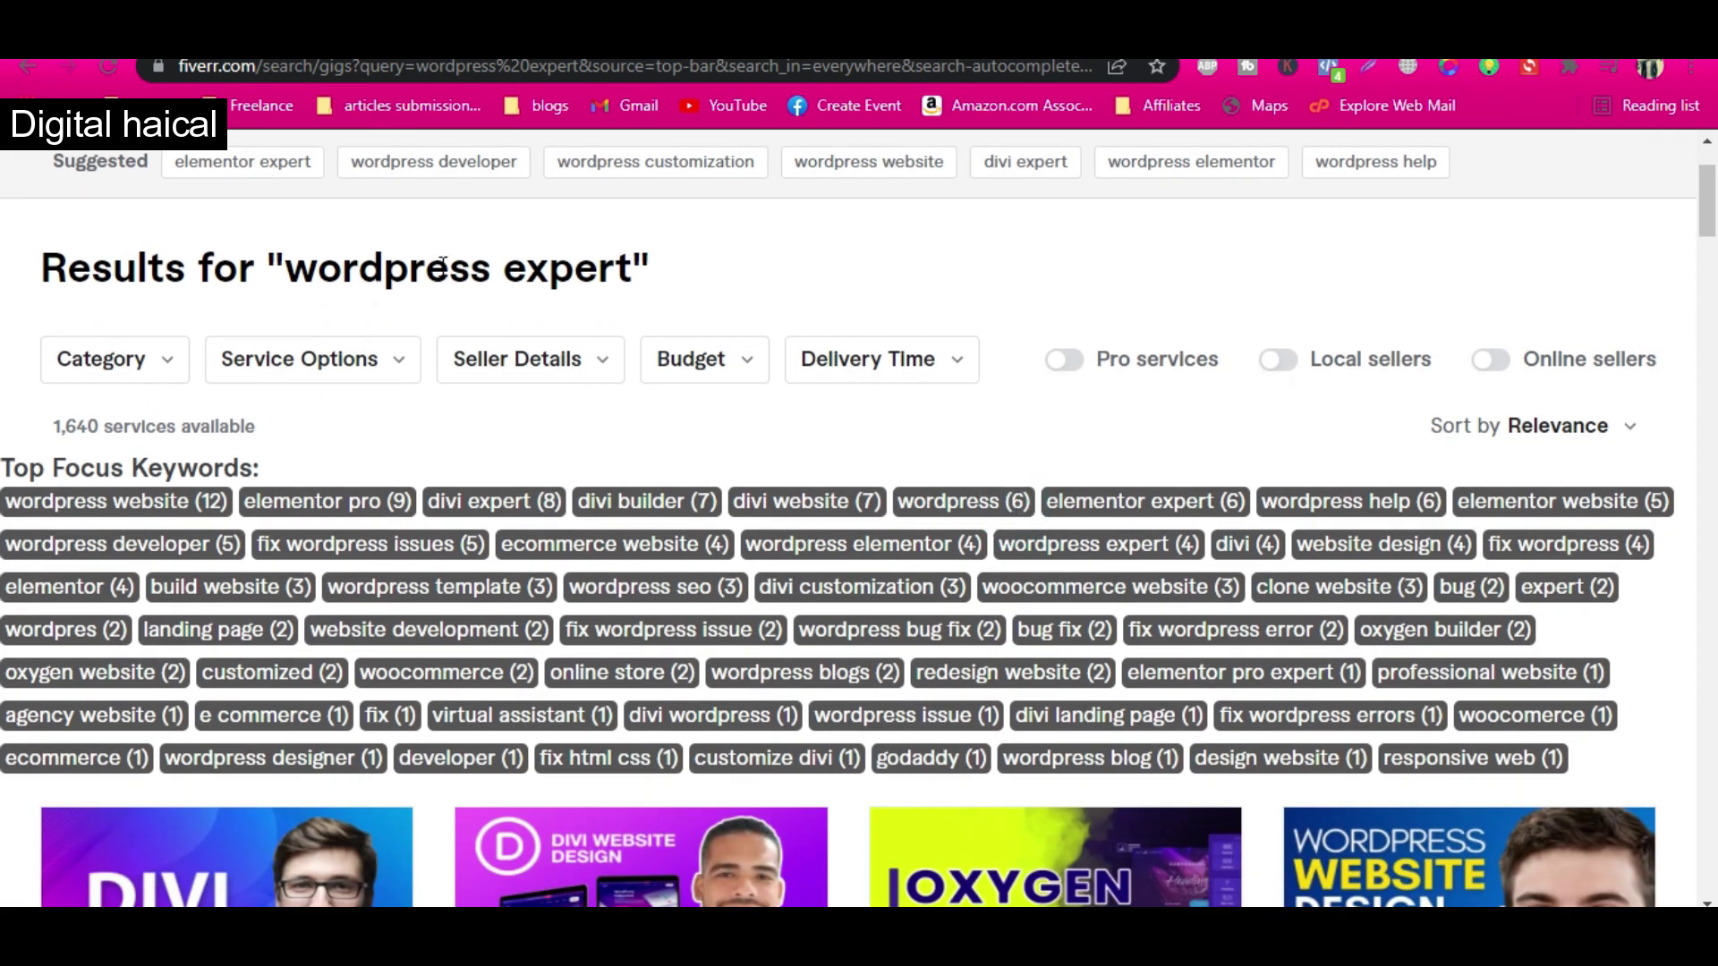
drag(442, 264, 573, 269)
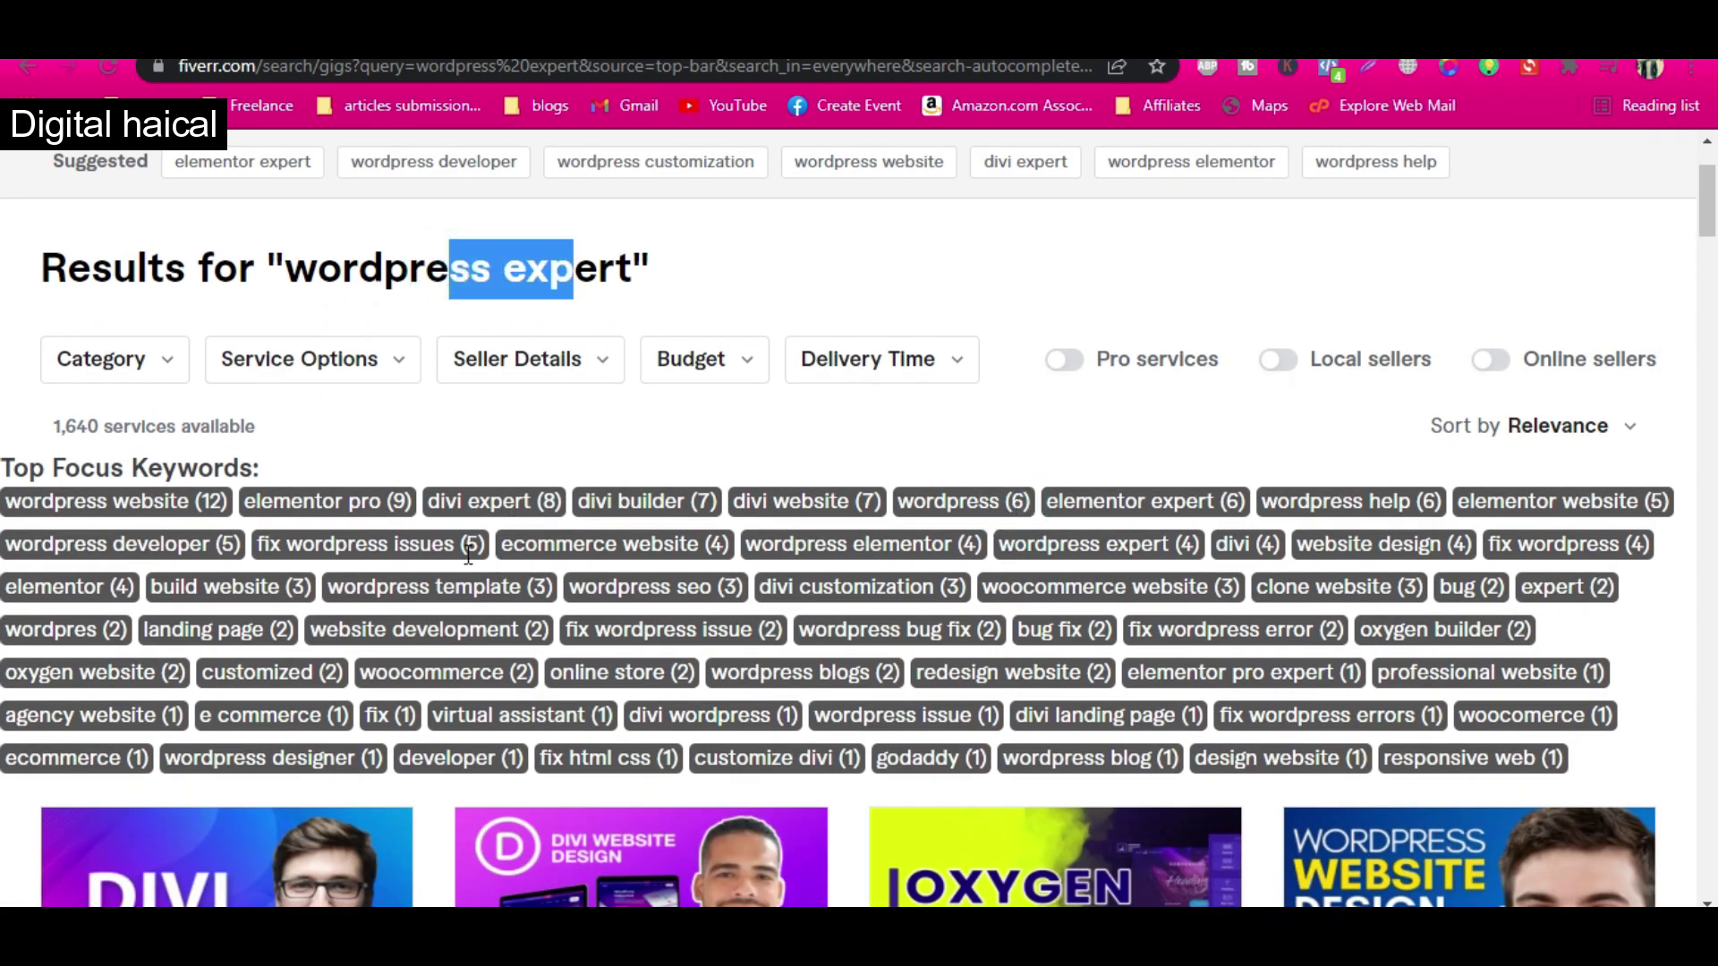
drag(132, 468, 1579, 763)
click(1676, 760)
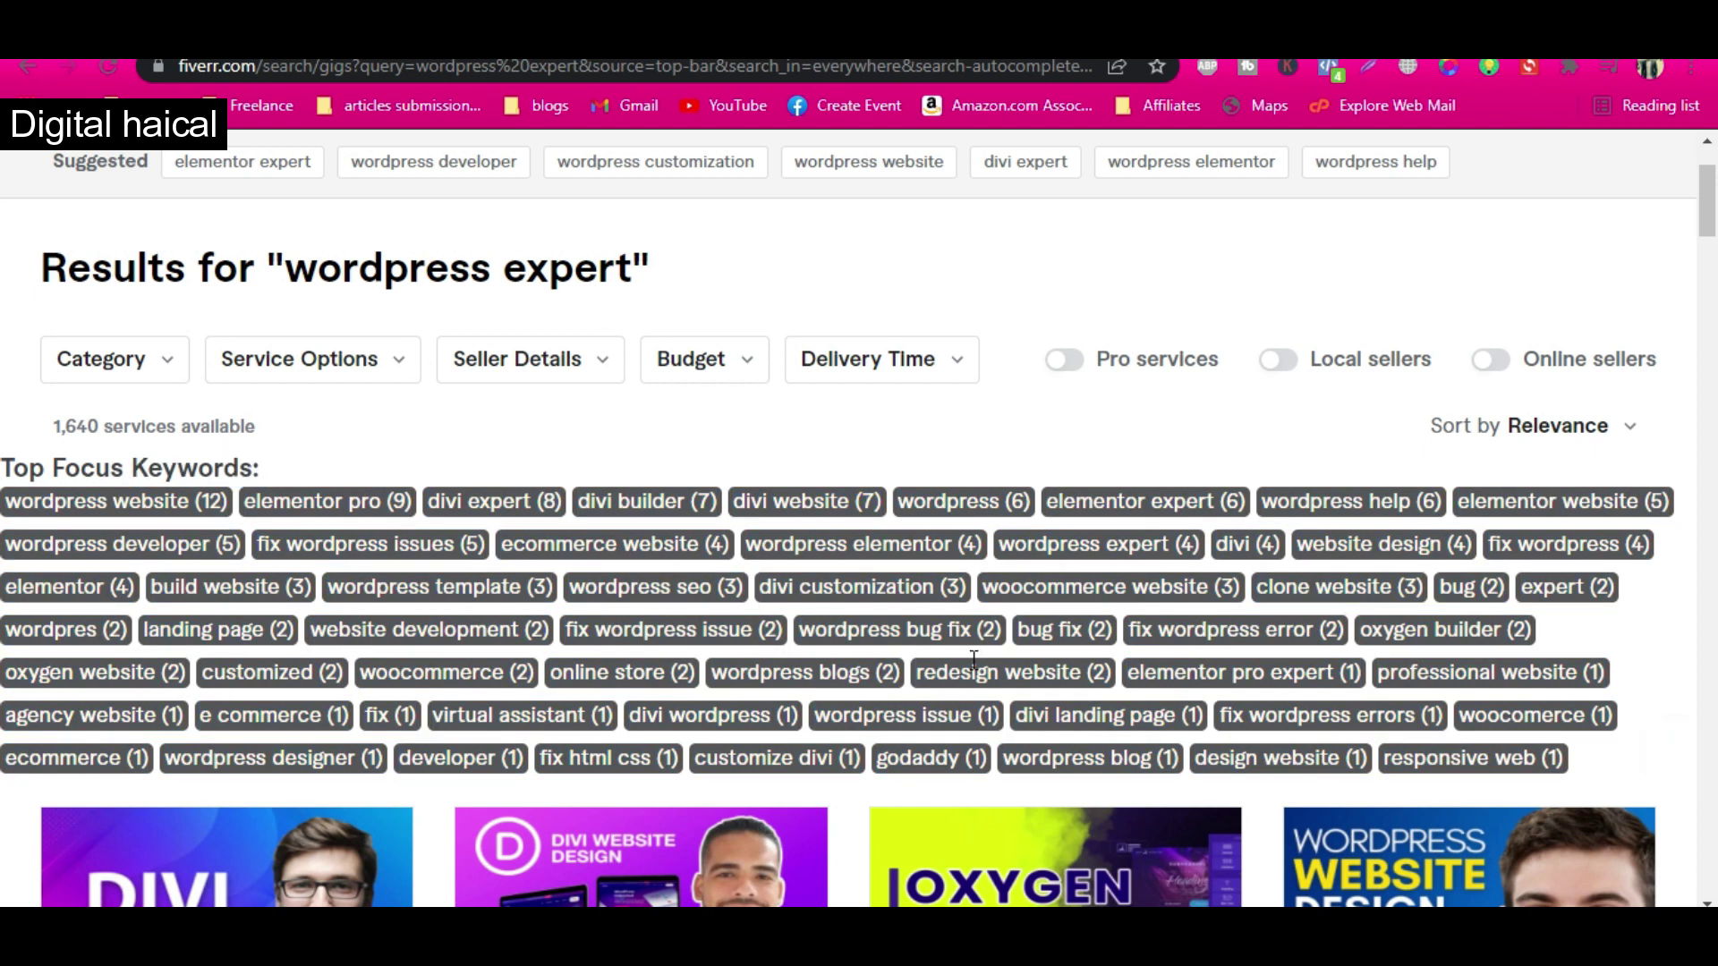